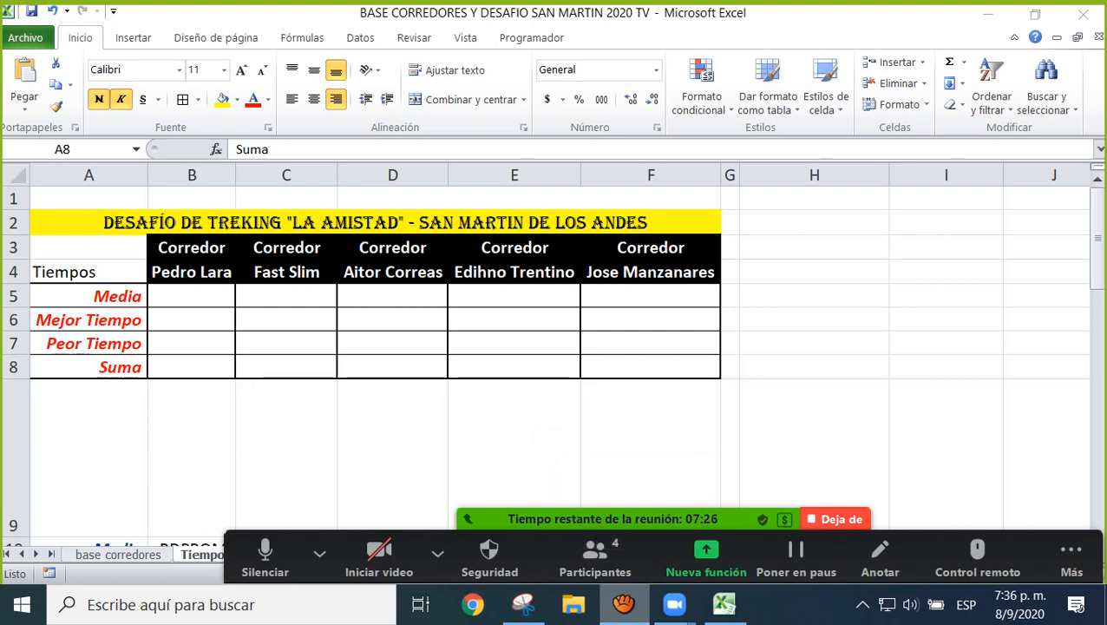
{"action": "mouse_move", "coordinate": [624, 604]}
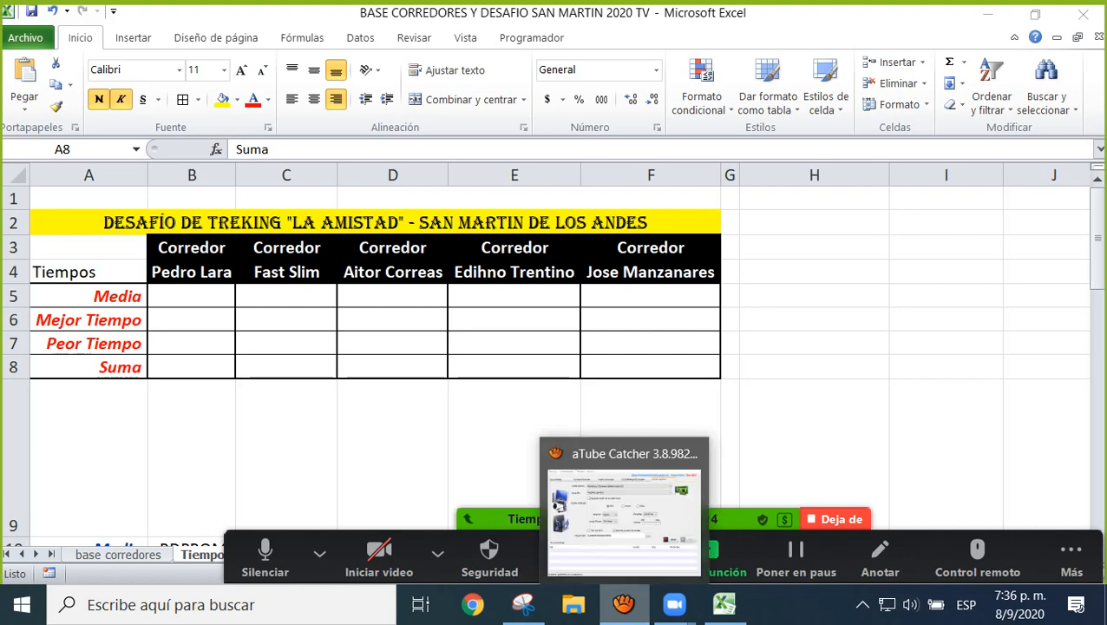
{"action": "mouse_move", "coordinate": [624, 521]}
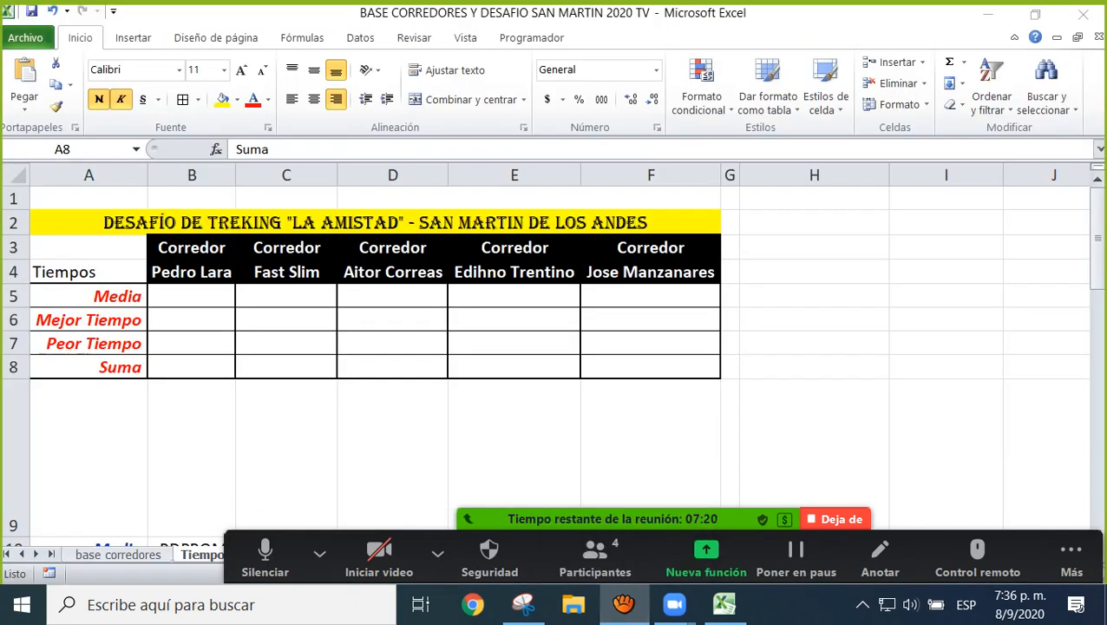
{"action": "left_click", "coordinate": [624, 604]}
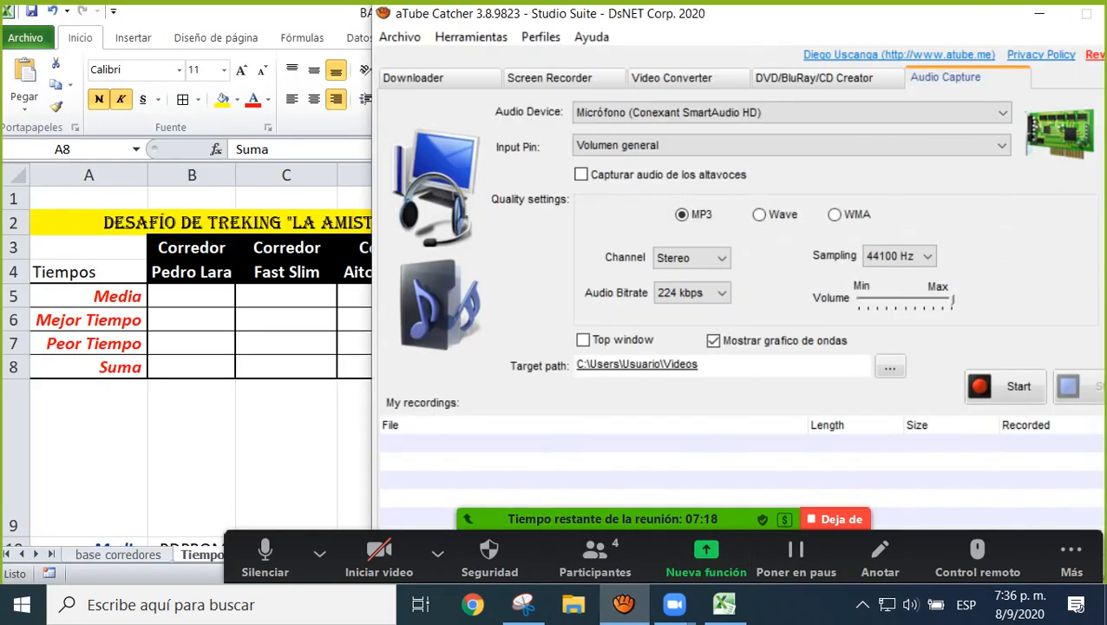
{"action": "left_click_drag", "start_coordinate": [737, 13], "coordinate": [728, 526]}
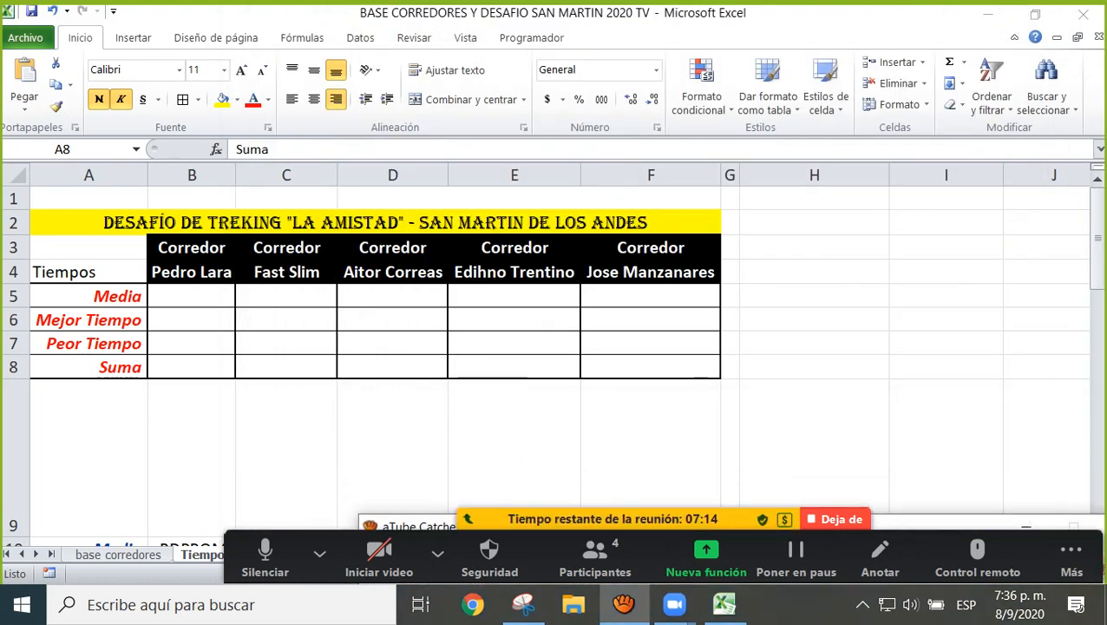
{"action": "left_click", "coordinate": [1030, 525]}
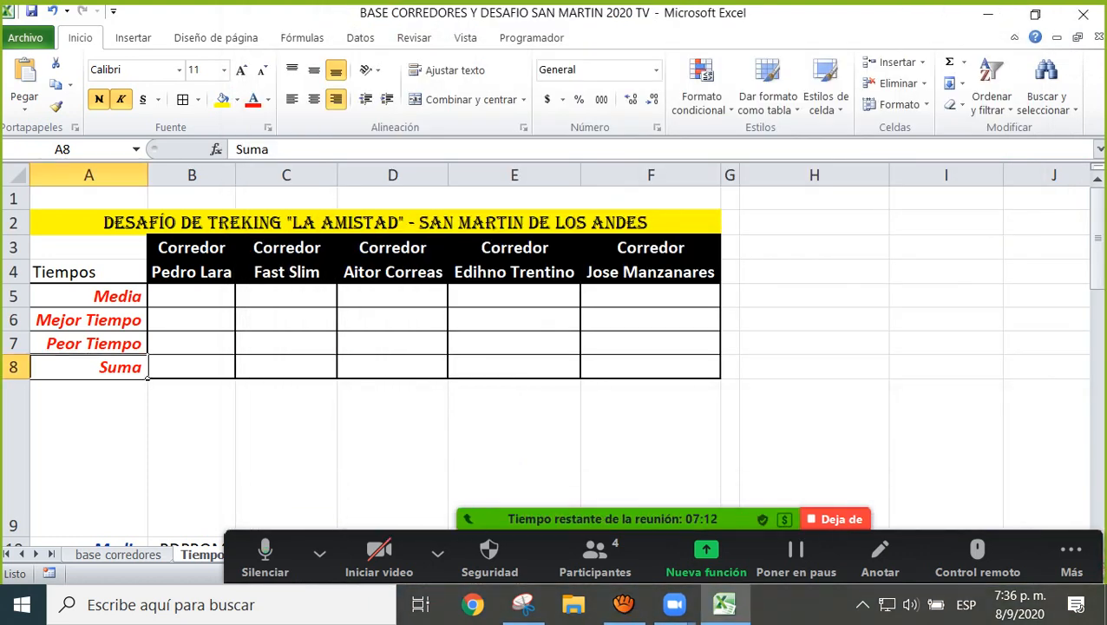
{"action": "left_click", "coordinate": [191, 296]}
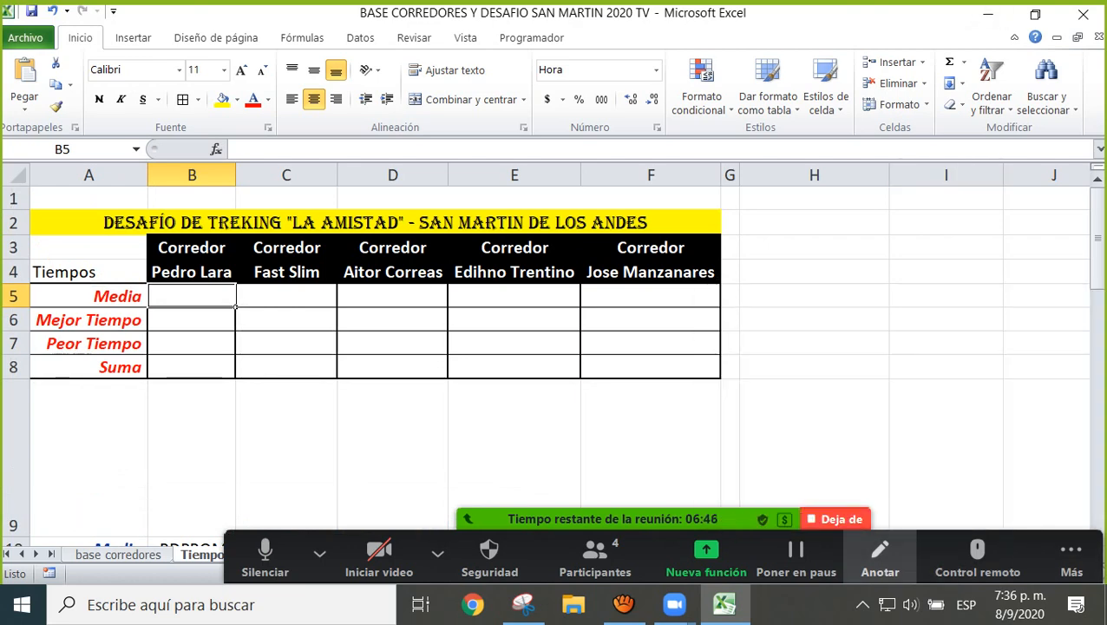
{"action": "left_click_drag", "start_coordinate": [737, 518], "coordinate": [658, 519]}
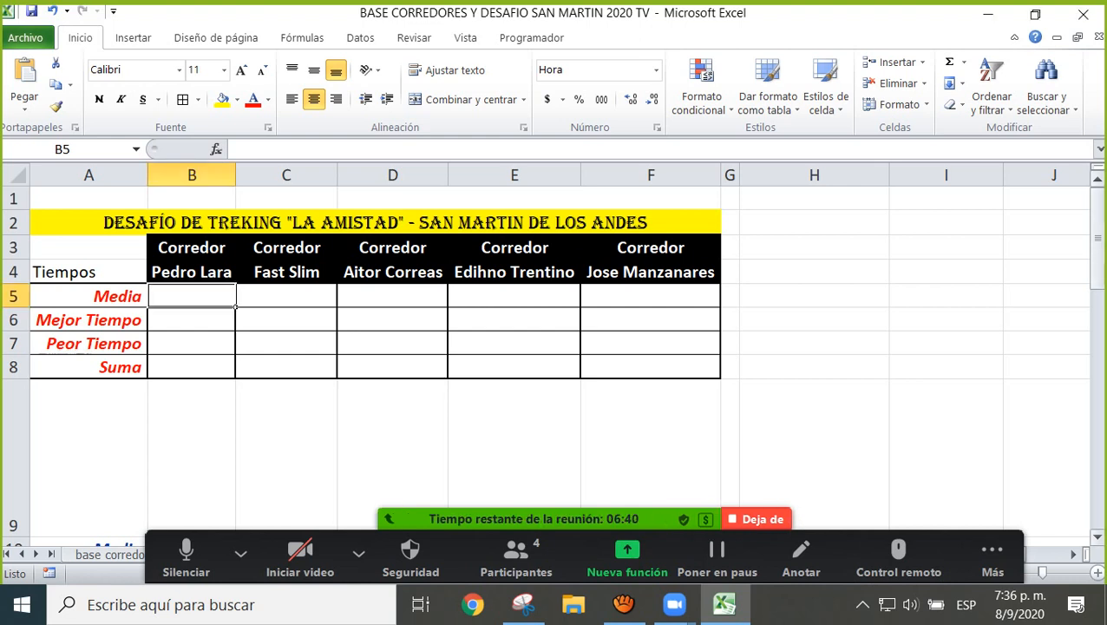
{"action": "scroll", "coordinate": [552, 365], "scroll_direction": "down", "scroll_amount": 1}
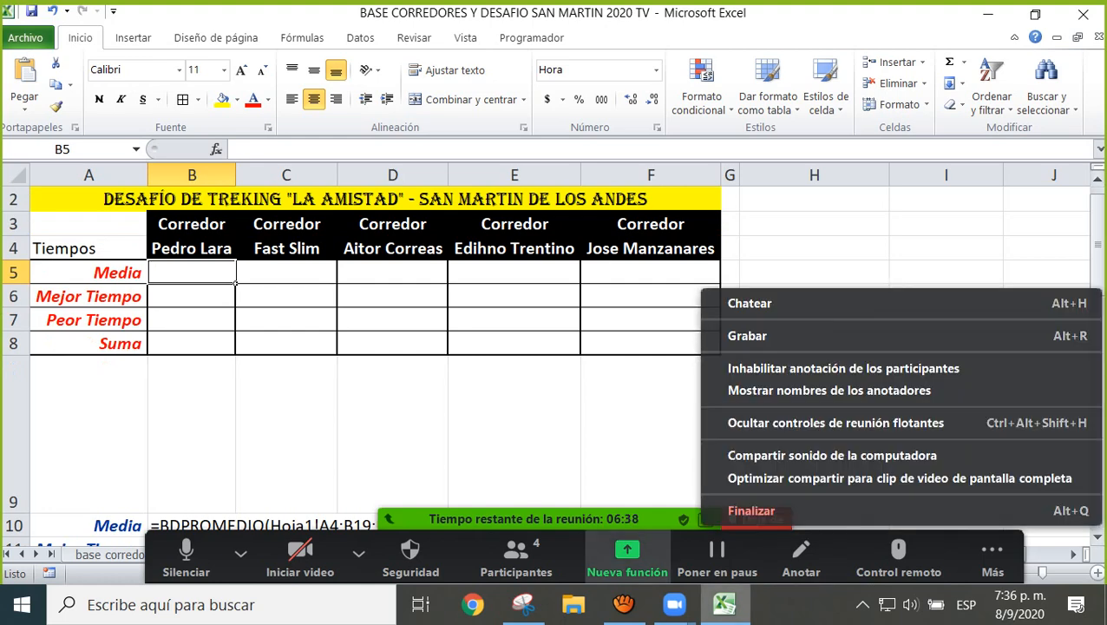
{"action": "left_click_drag", "start_coordinate": [534, 519], "coordinate": [613, 519]}
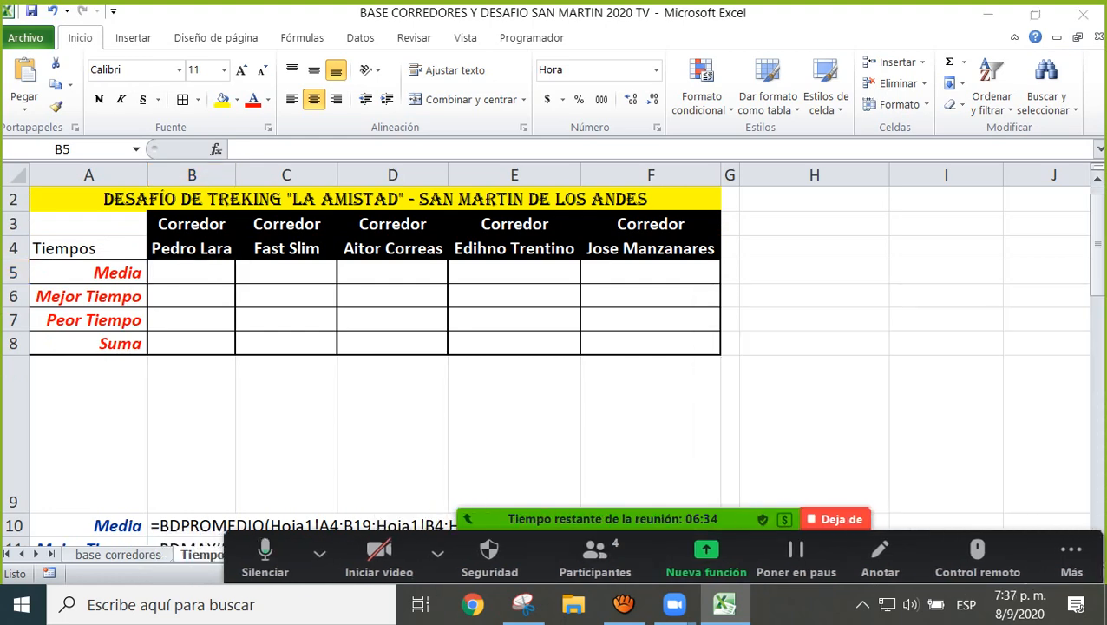
{"action": "left_click", "coordinate": [192, 272]}
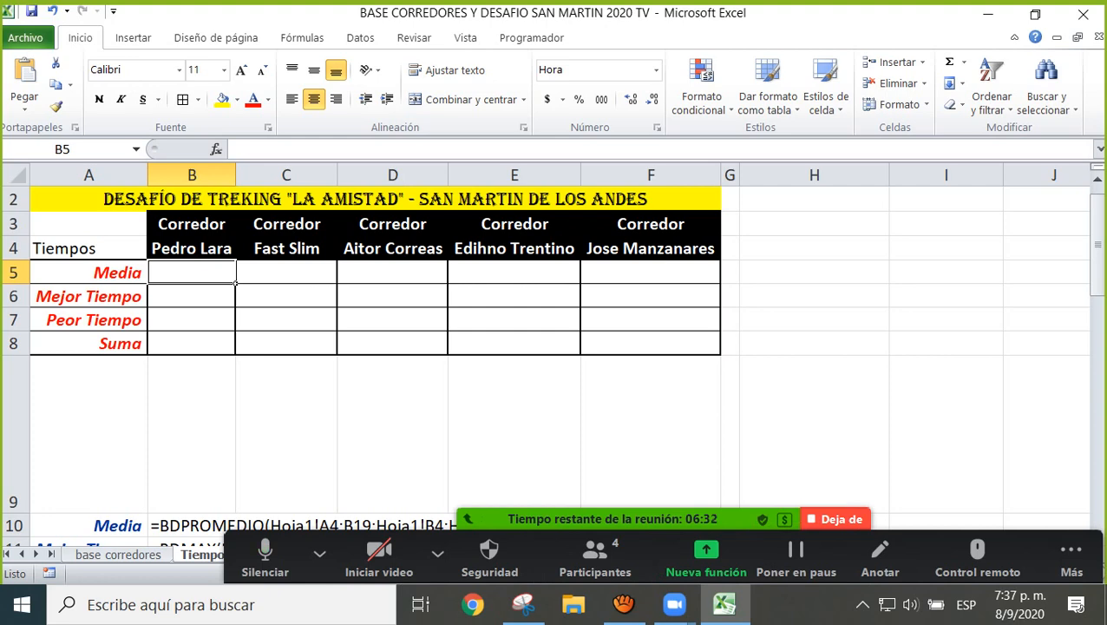
{"action": "type", "text": "bc"}
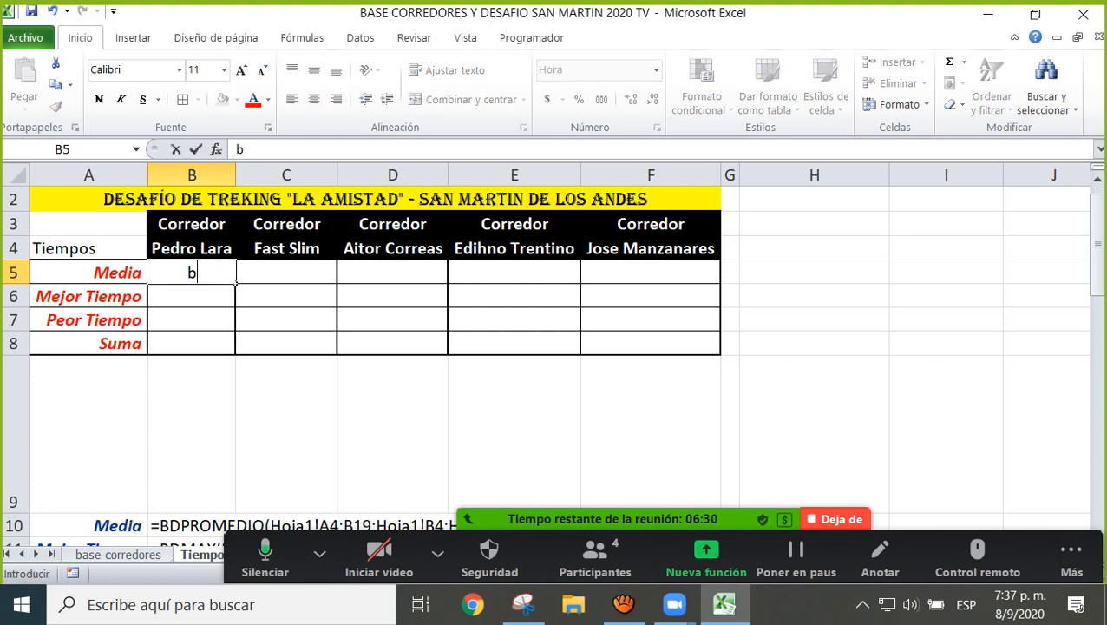
{"action": "key", "text": "BackSpace"}
{"action": "type", "text": "d"}
{"action": "key", "text": "BackSpace"}
{"action": "key", "text": "BackSpace"}
Start a BDPROMEDIO formula in cell B5, the first runner's Media cell on the Tiempos sheet.
{"action": "type", "text": "=bd"}
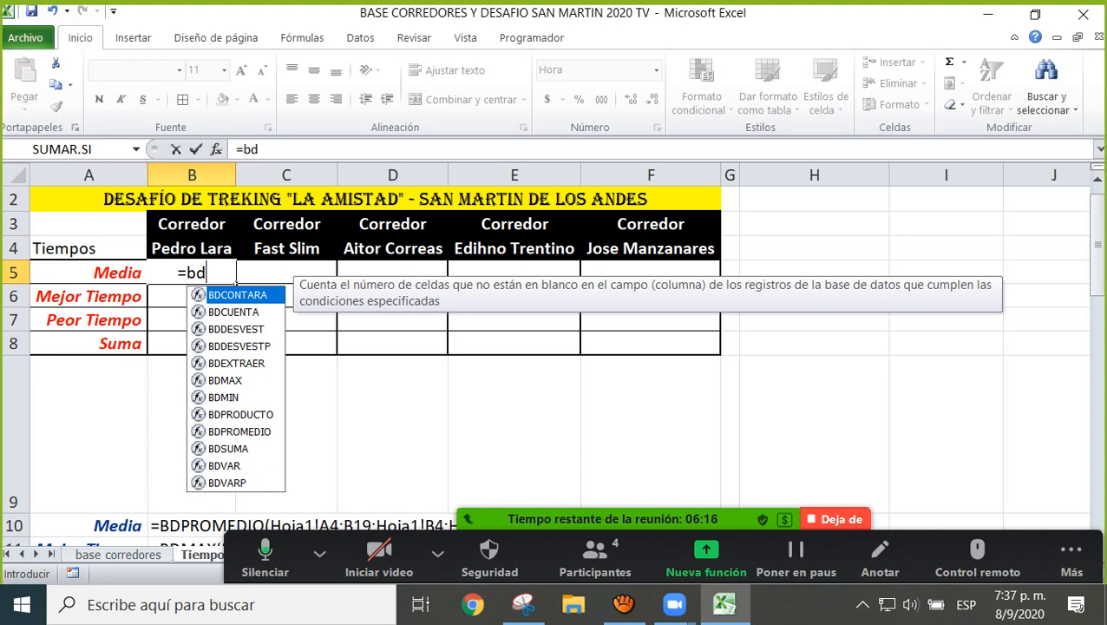
{"action": "key", "text": "Down"}
{"action": "key", "text": "Down"}
{"action": "key", "text": "Down"}
{"action": "key", "text": "Down"}
{"action": "key", "text": "Down"}
{"action": "key", "text": "Down"}
{"action": "key", "text": "Down"}
{"action": "key", "text": "Down"}
{"action": "key", "text": "Tab"}
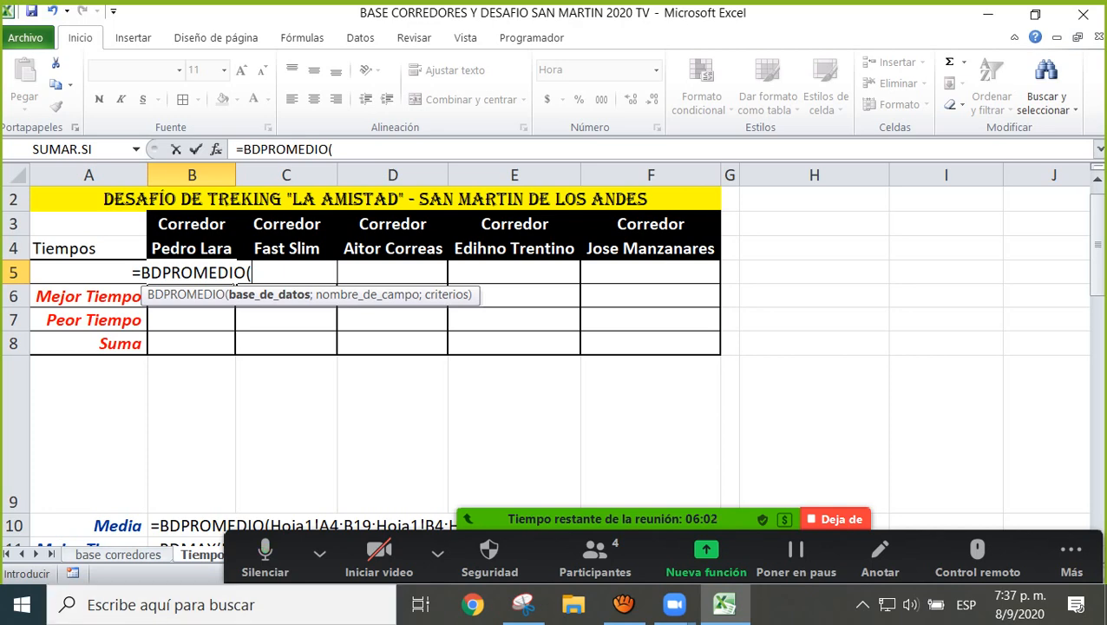
Supply the range A4:B19 of the base corredores sheet as the formula's database argument, with absolute references $A$4:$B$19.
{"action": "left_click", "coordinate": [118, 554]}
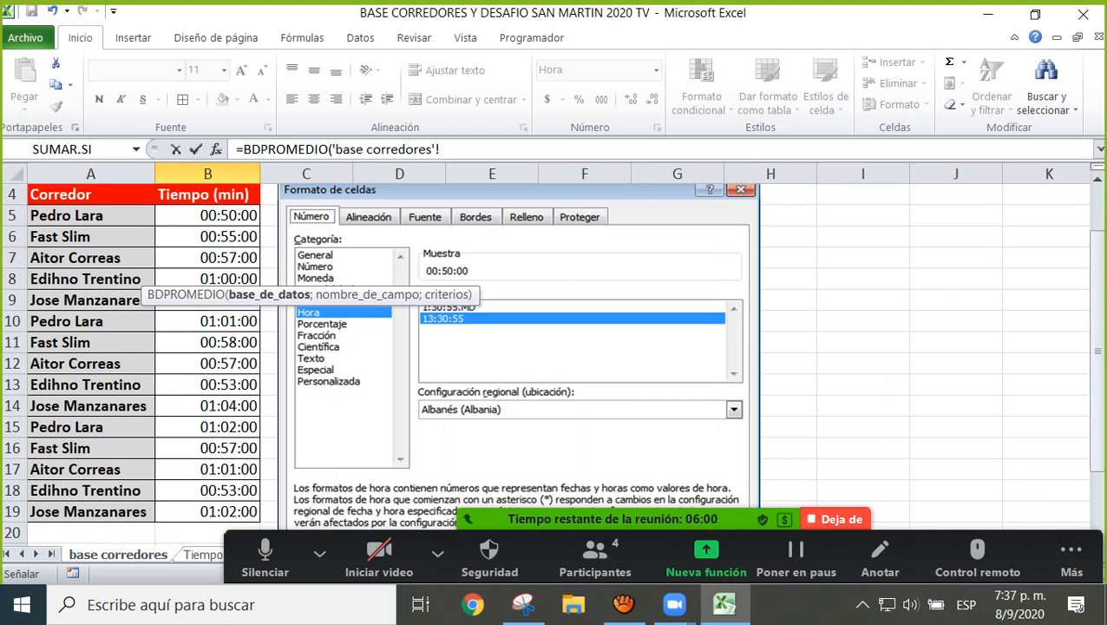
{"action": "left_click", "coordinate": [91, 194]}
{"action": "left_click_drag", "start_coordinate": [90, 194], "coordinate": [255, 512]}
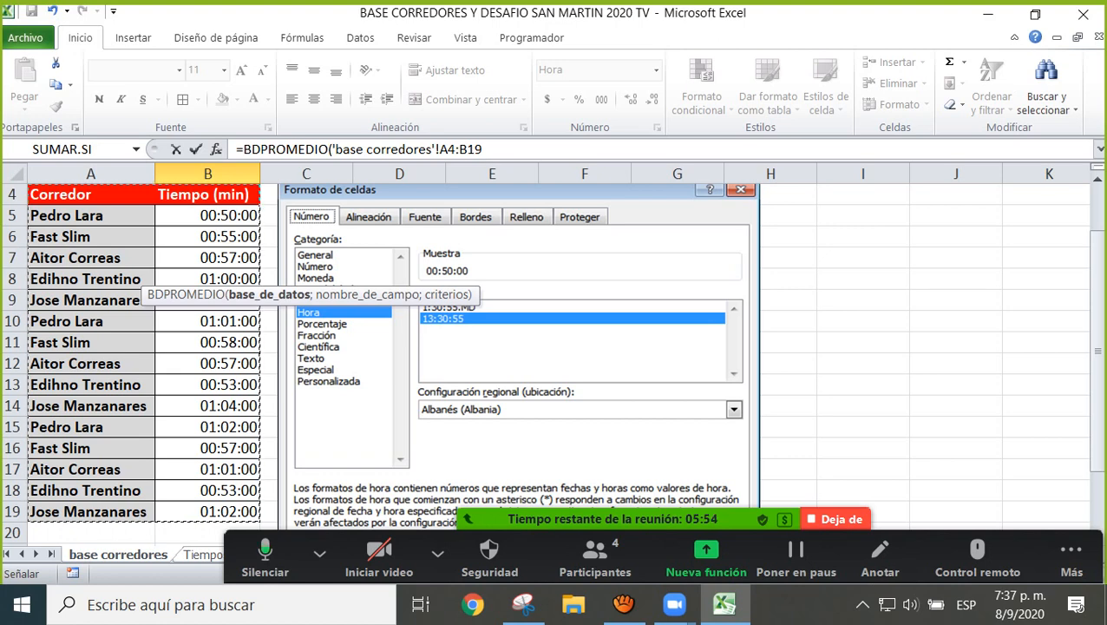
{"action": "key", "text": "F4"}
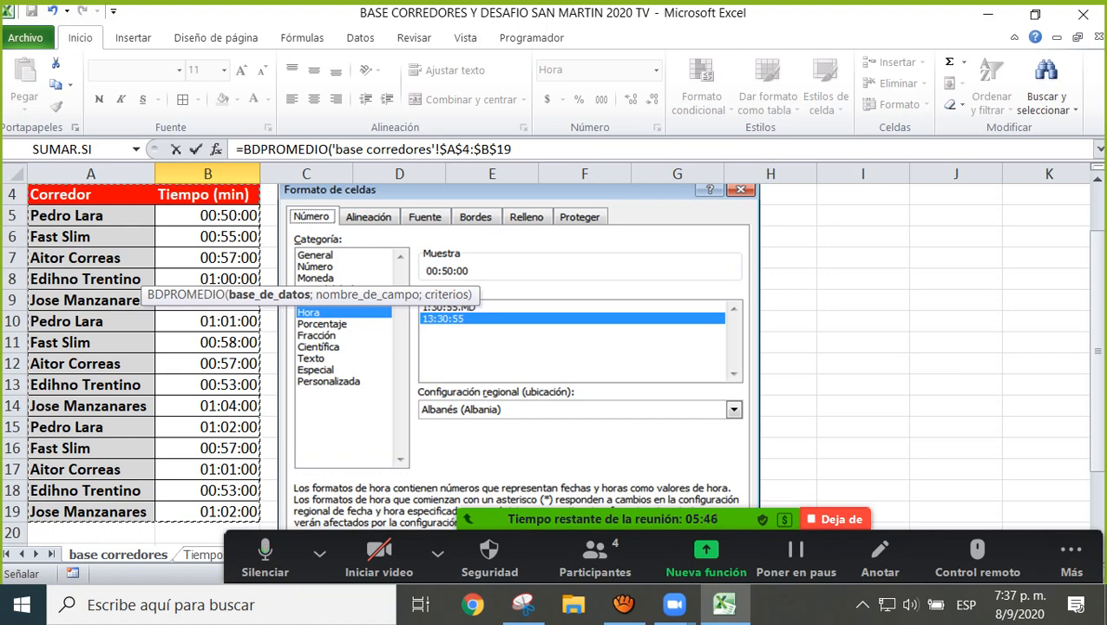
{"action": "type", "text": ";"}
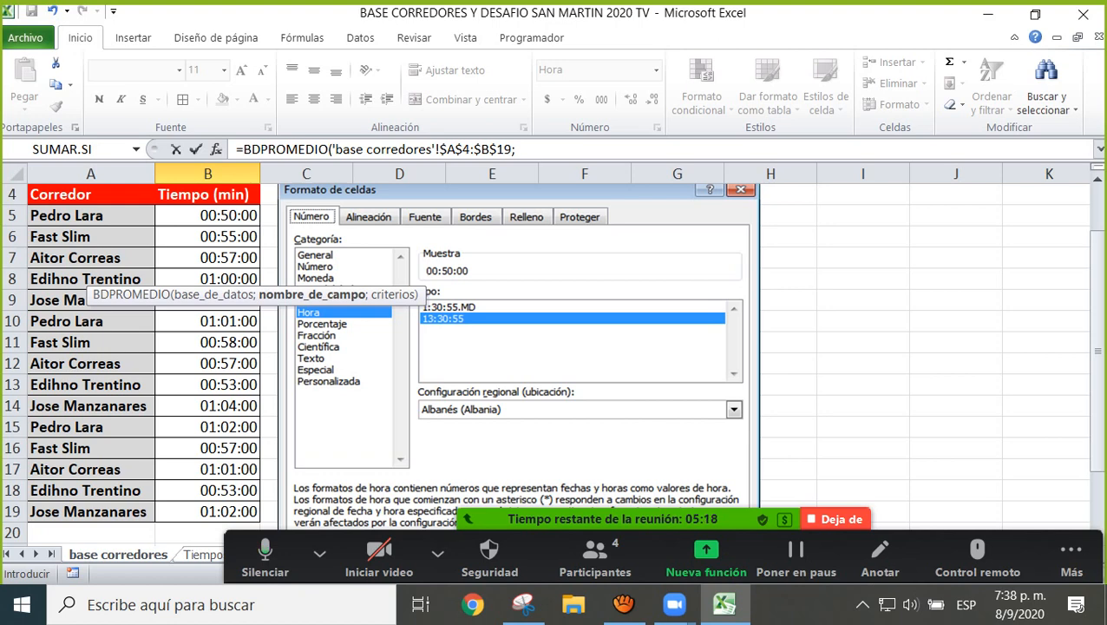
Supply the Tiempo (min) header on base corredores as the field name argument, fixed as $B$4.
{"action": "left_click", "coordinate": [207, 195]}
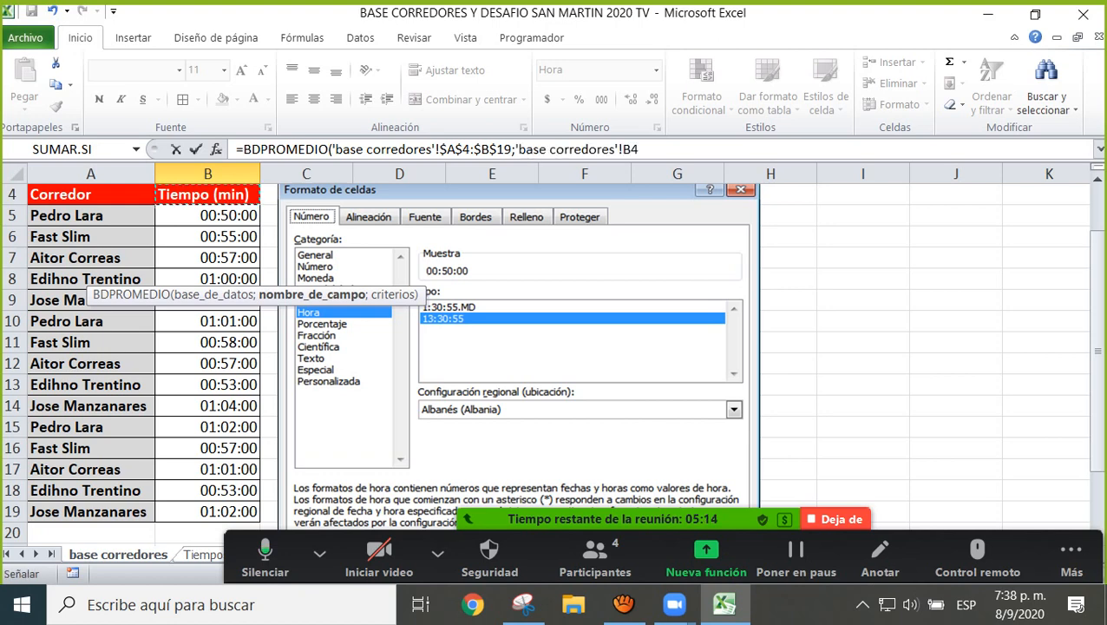
{"action": "key", "text": "F4"}
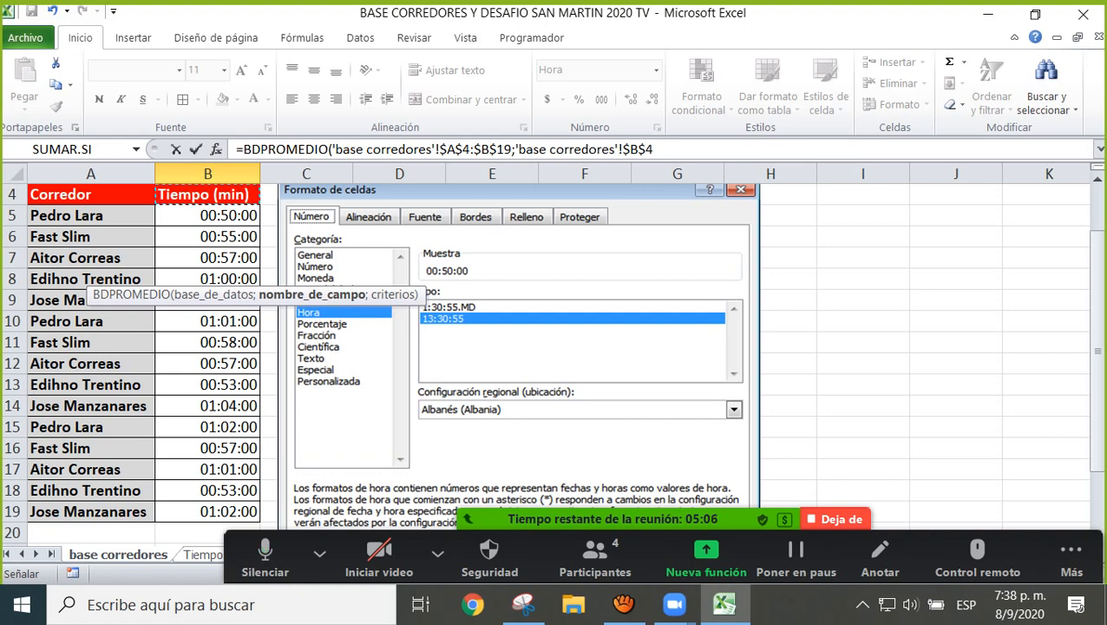
{"action": "type", "text": ";"}
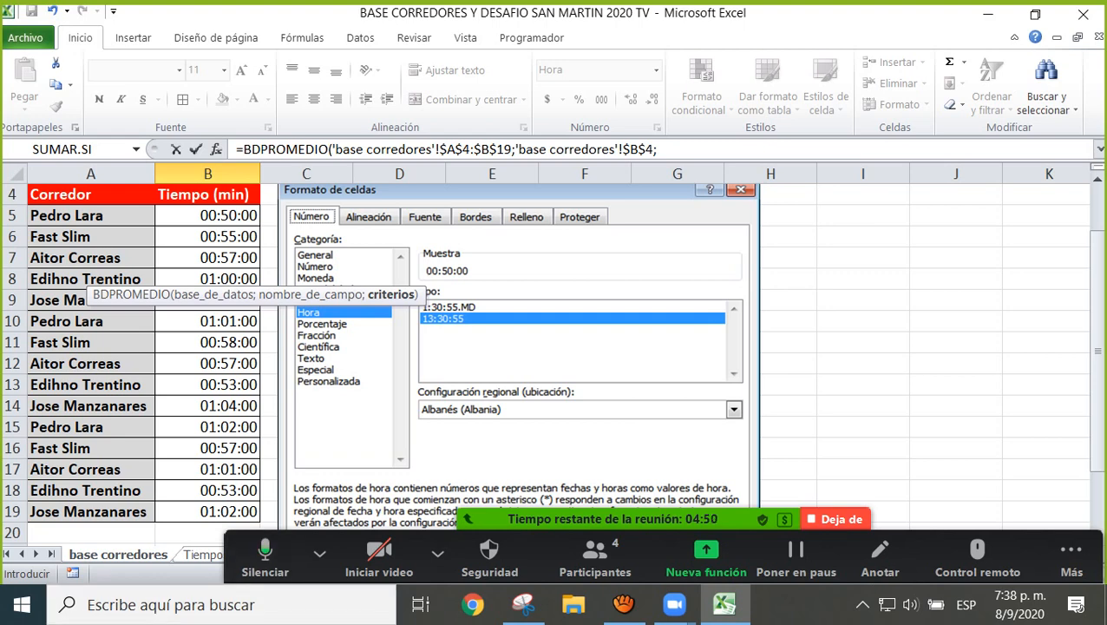
Use B3:B4 on the Tiempos sheet as the criteria argument and complete the BDPROMEDIO formula.
{"action": "left_click", "coordinate": [202, 554]}
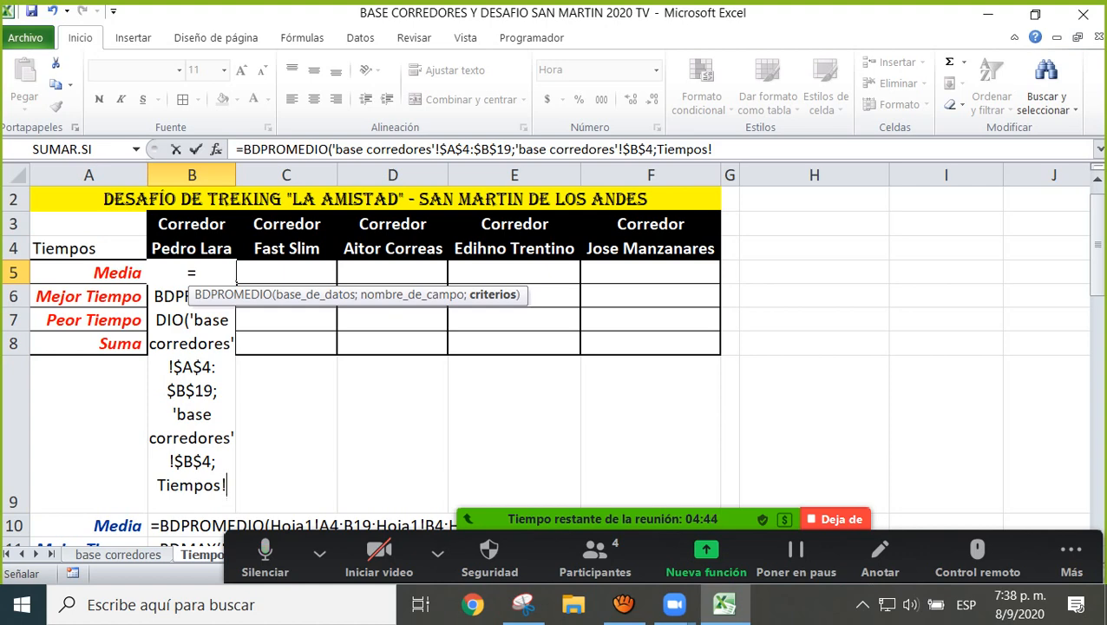
{"action": "left_click_drag", "start_coordinate": [191, 224], "coordinate": [191, 248]}
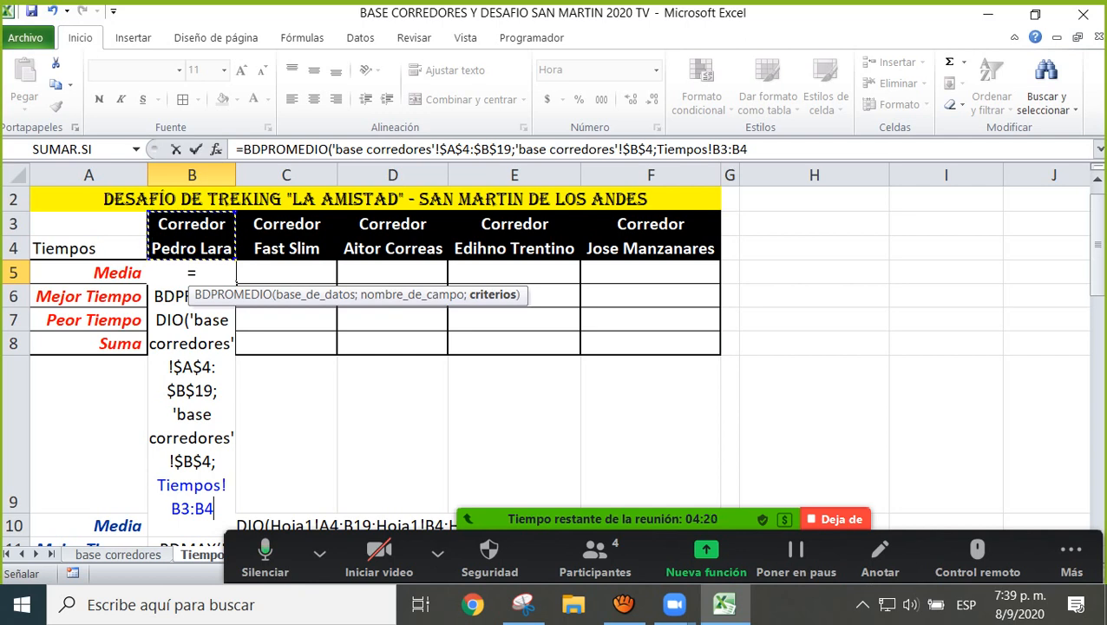
{"action": "type", "text": ")"}
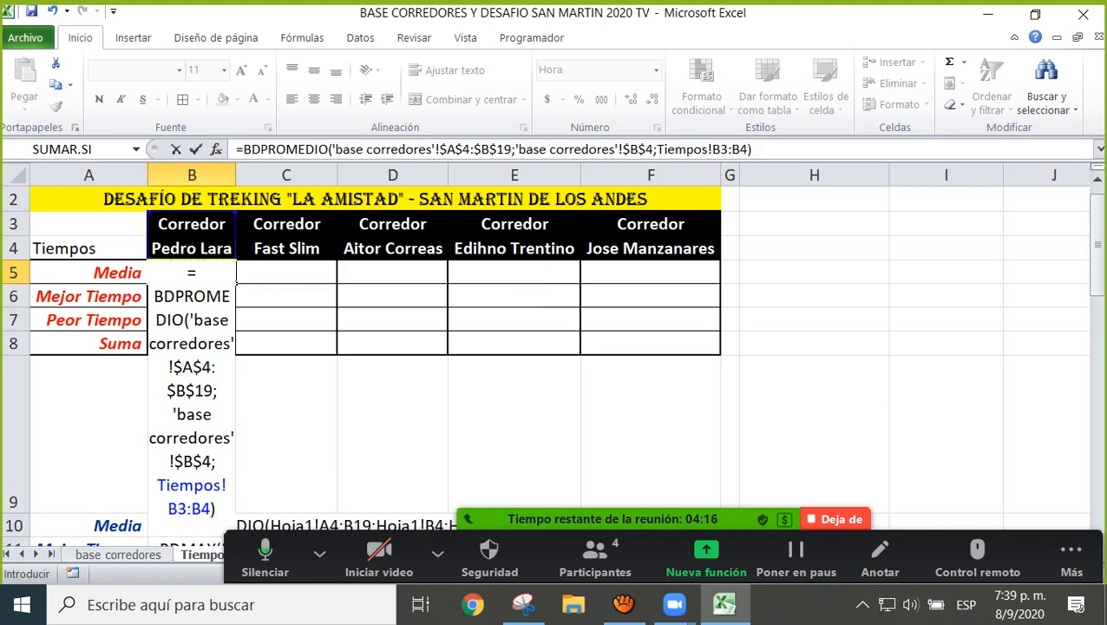
{"action": "key", "text": "Return"}
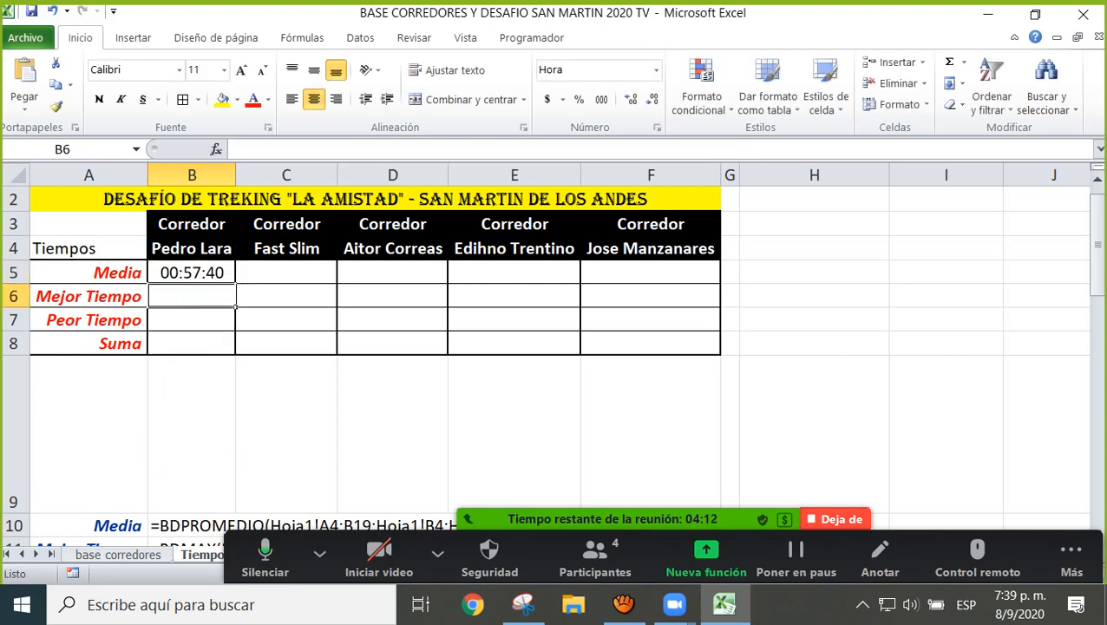
Left-align cell B5 and review its BDPROMEDIO formula in the cell.
{"action": "left_click", "coordinate": [192, 272]}
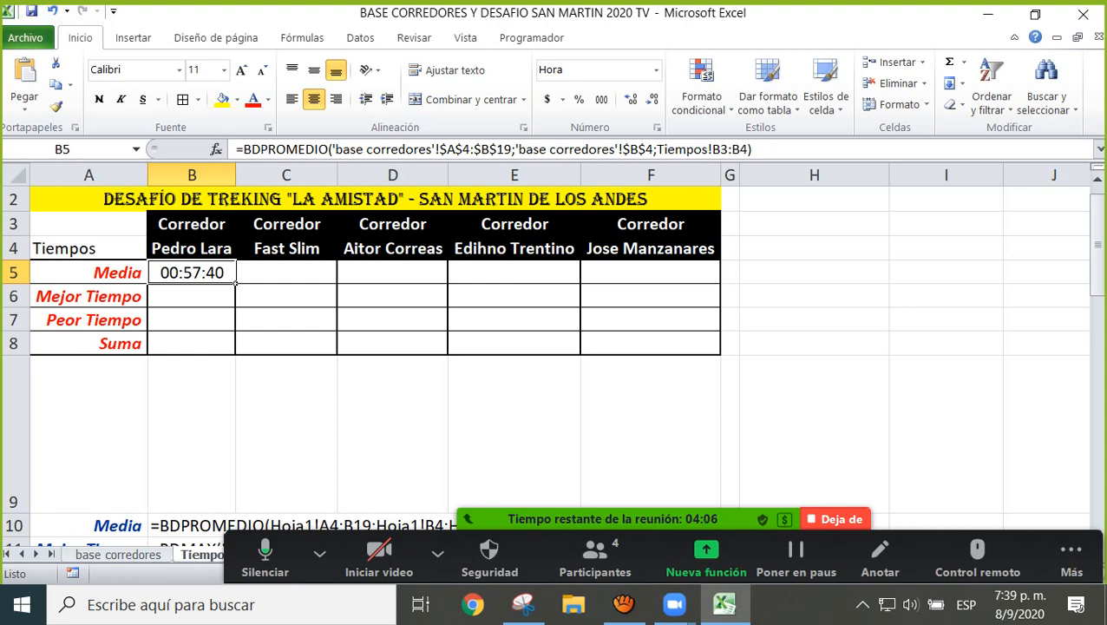
{"action": "key", "text": "F2"}
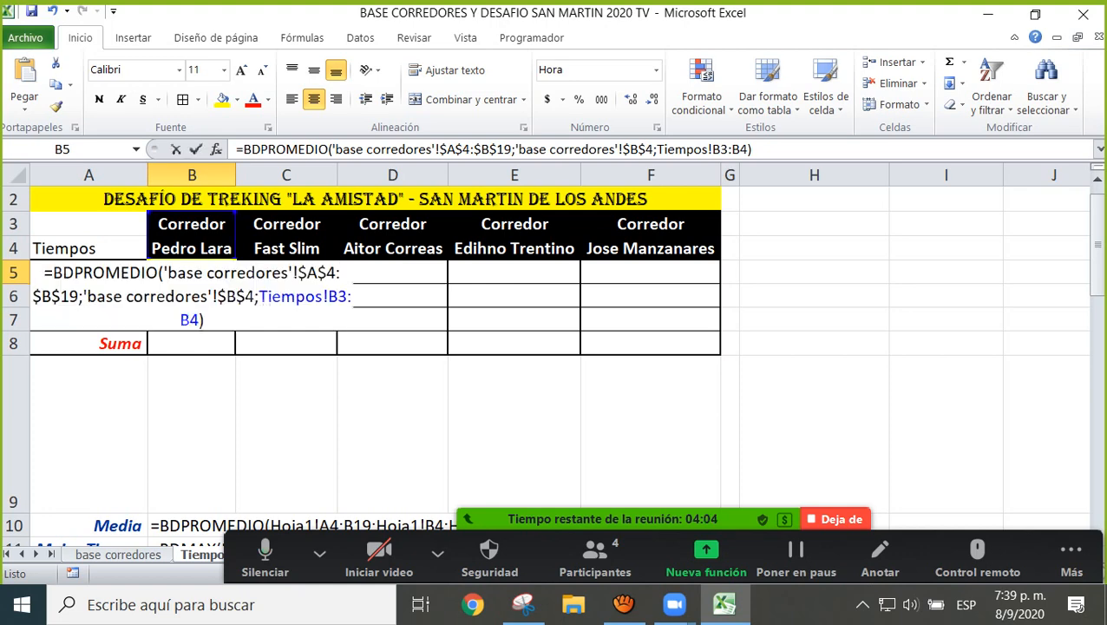
{"action": "key", "text": "Escape"}
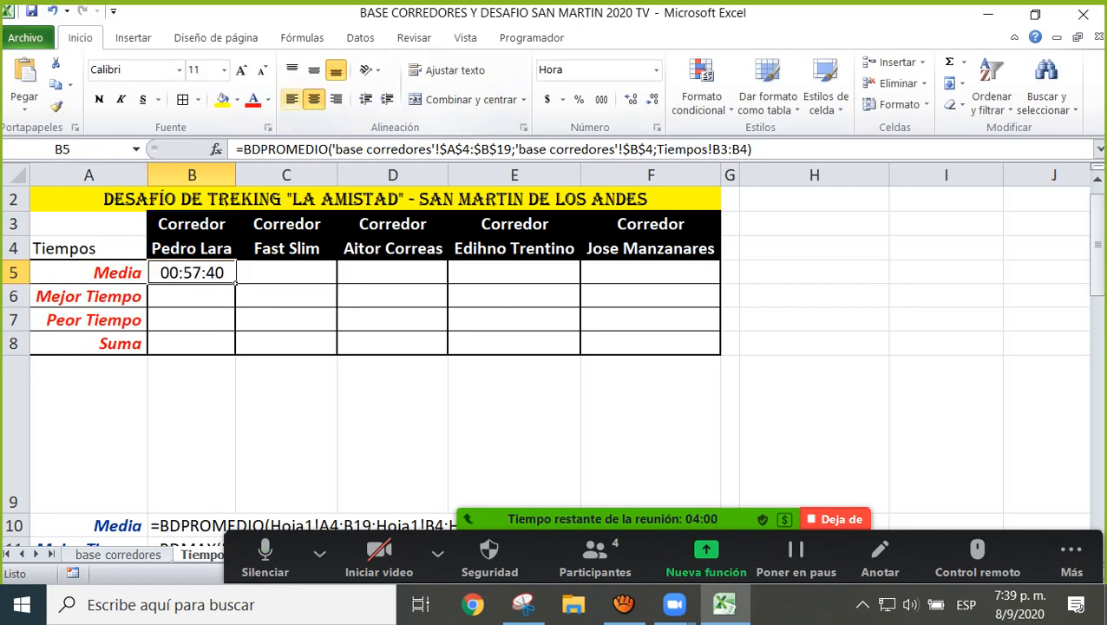
{"action": "left_click", "coordinate": [291, 99]}
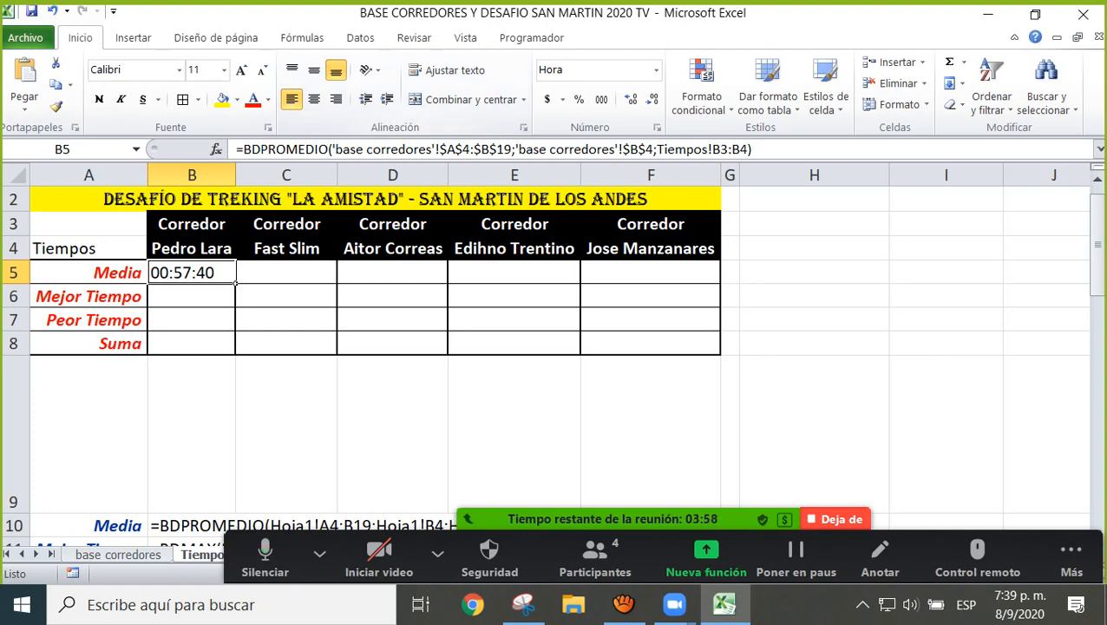
{"action": "key", "text": "F2"}
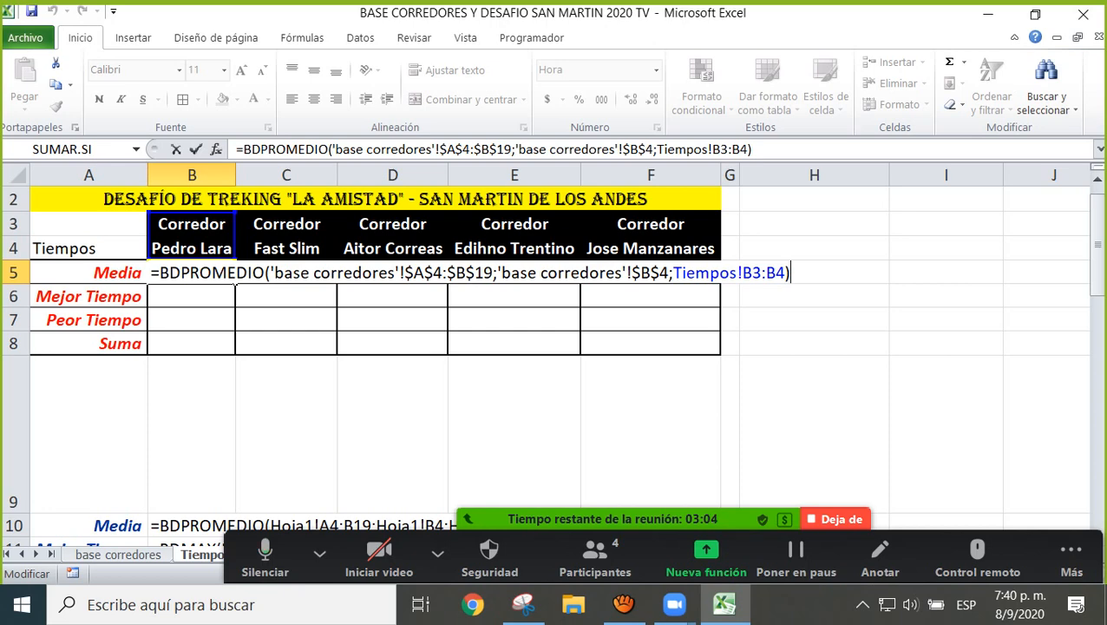
{"action": "key", "text": "Return"}
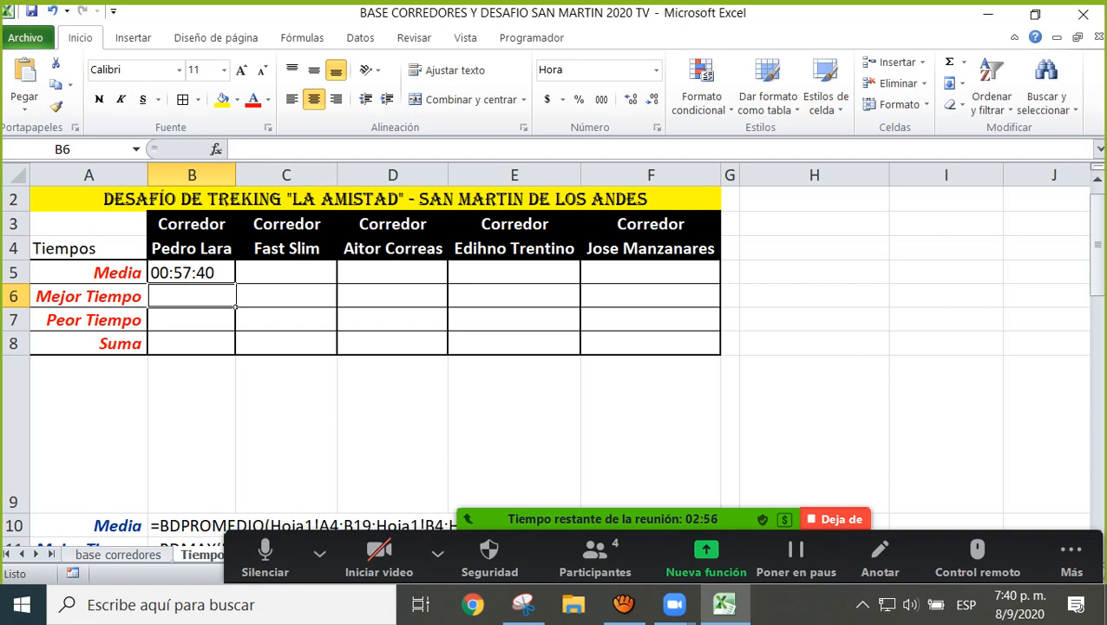
Fill the B5 formula across the Media row through F5, and undo both the fill and the formula entry.
{"action": "left_click", "coordinate": [191, 273]}
{"action": "left_click_drag", "start_coordinate": [235, 283], "coordinate": [707, 282]}
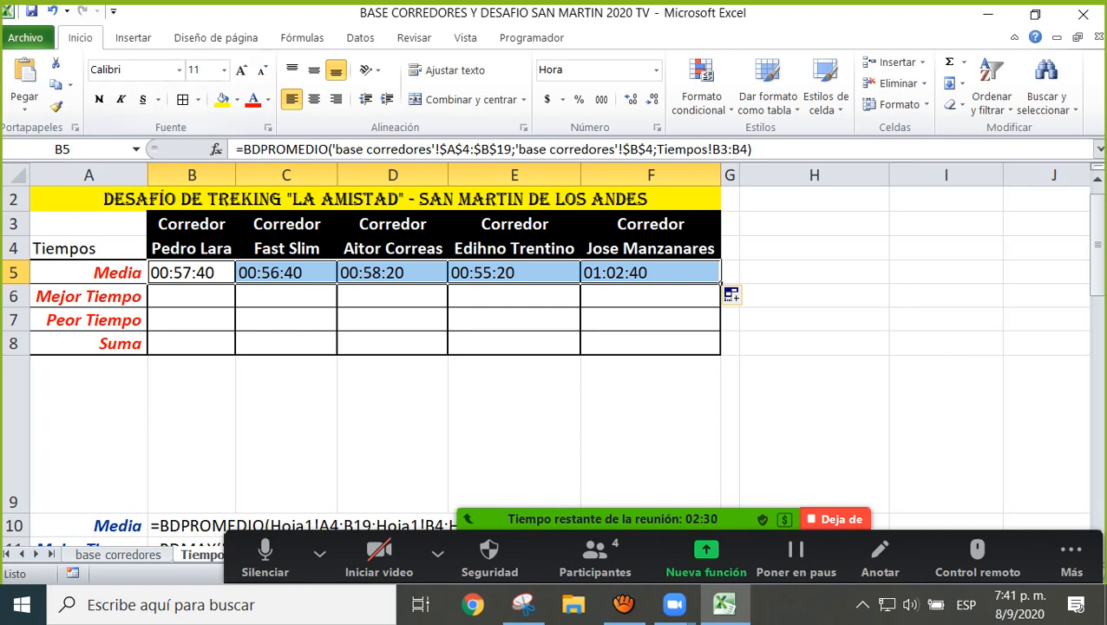
{"action": "left_click", "coordinate": [52, 11]}
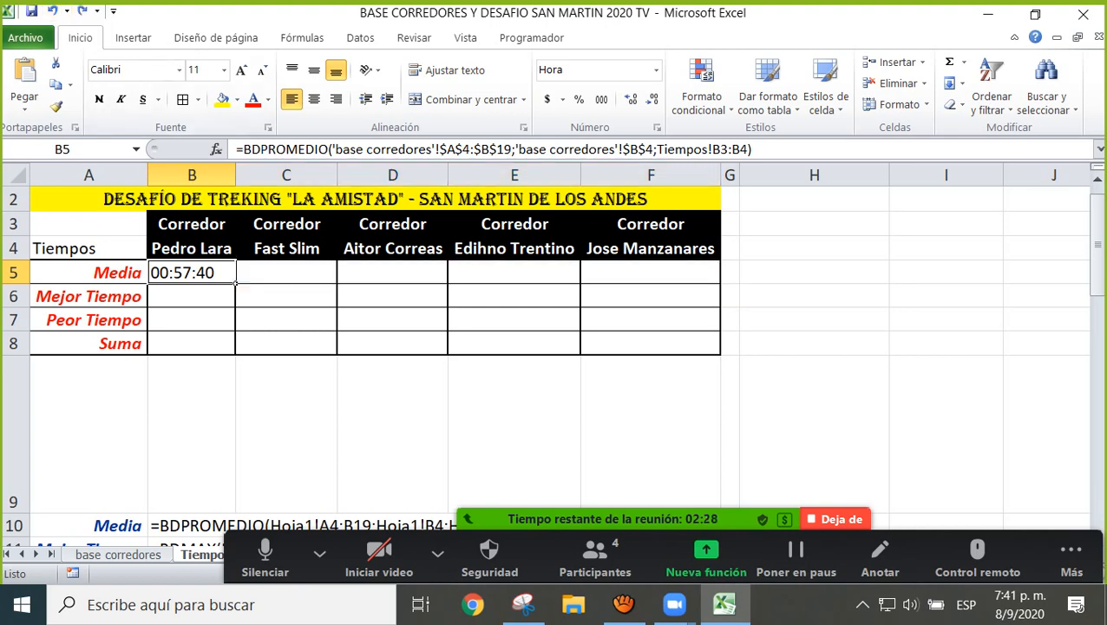
{"action": "key", "text": "ctrl+z"}
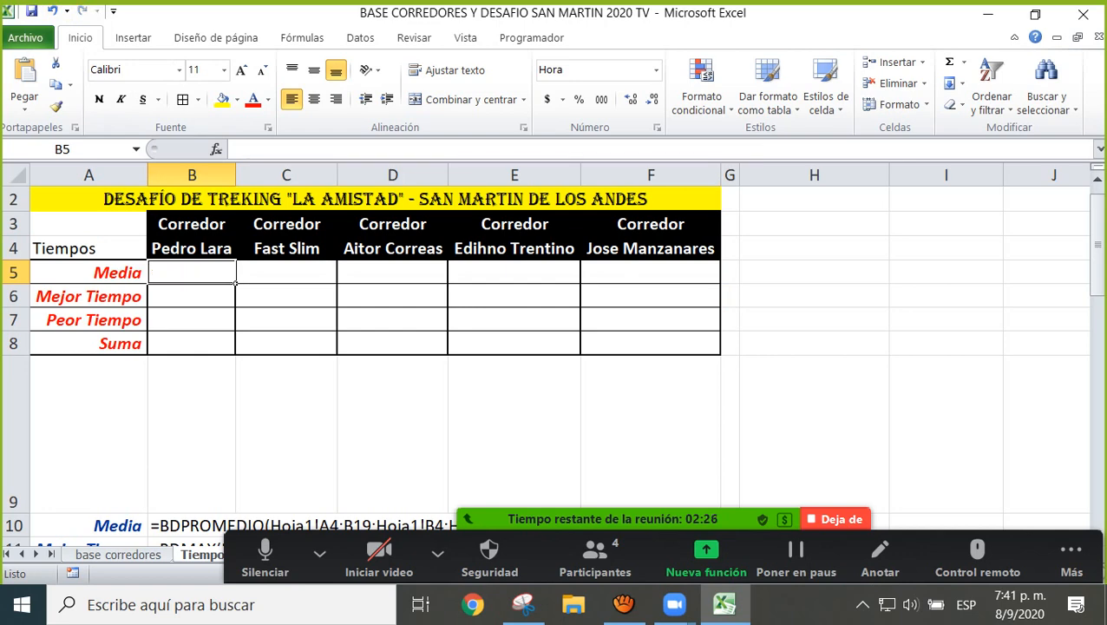
Start a BDPROMEDIO formula in B5 with A4:B19 on base corredores as the database argument, fixed as $A$4:$B$19.
{"action": "type", "text": "=bd"}
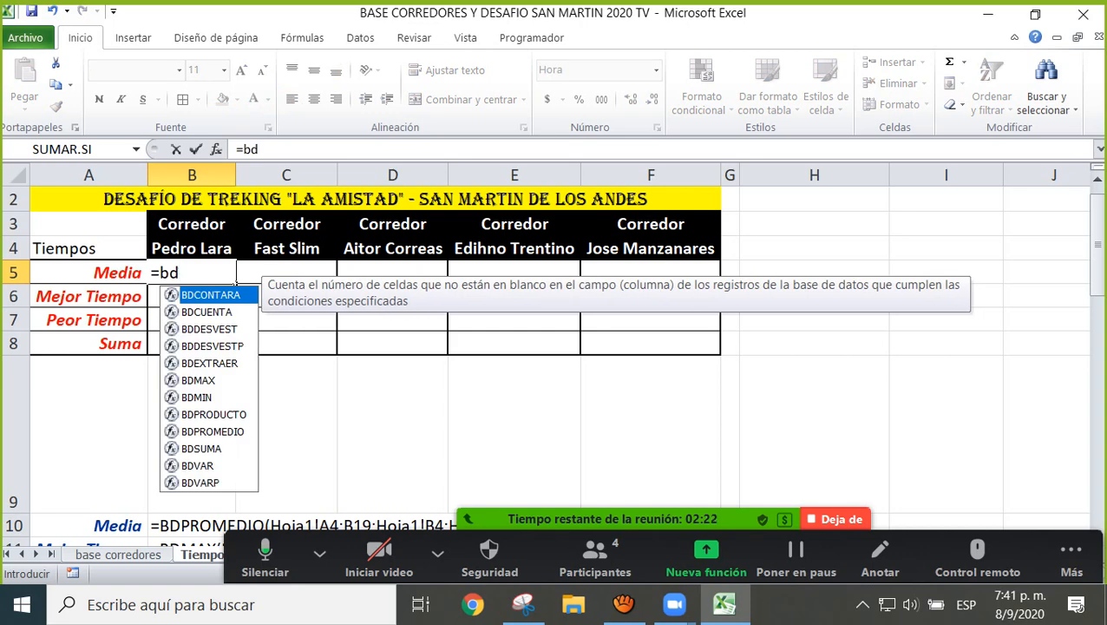
{"action": "double_click", "coordinate": [213, 432]}
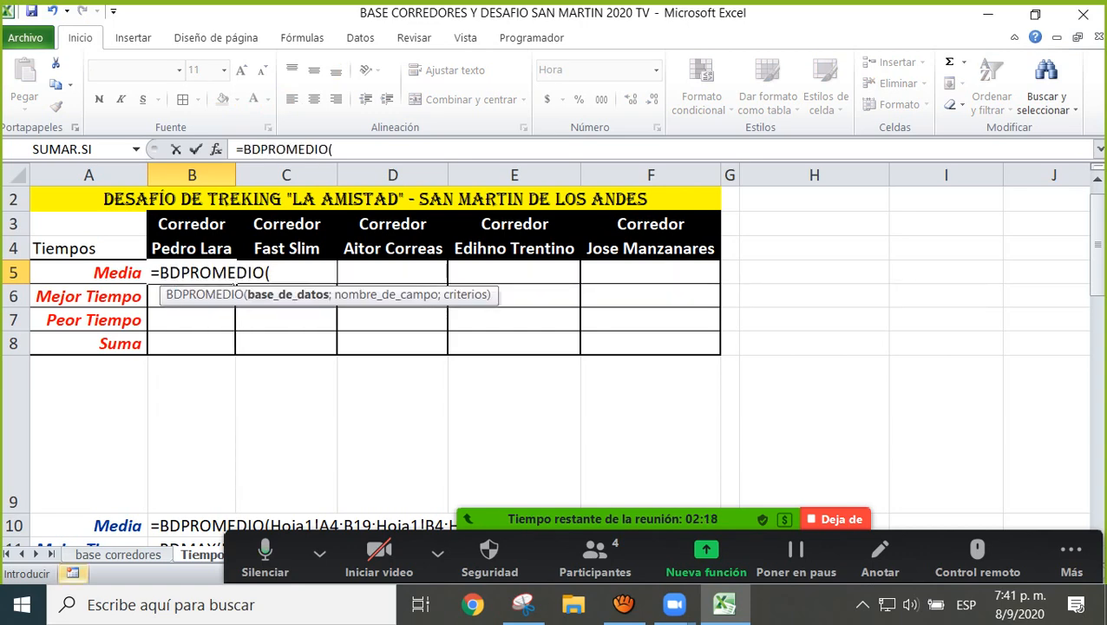
{"action": "left_click", "coordinate": [118, 554]}
{"action": "left_click_drag", "start_coordinate": [86, 194], "coordinate": [253, 513]}
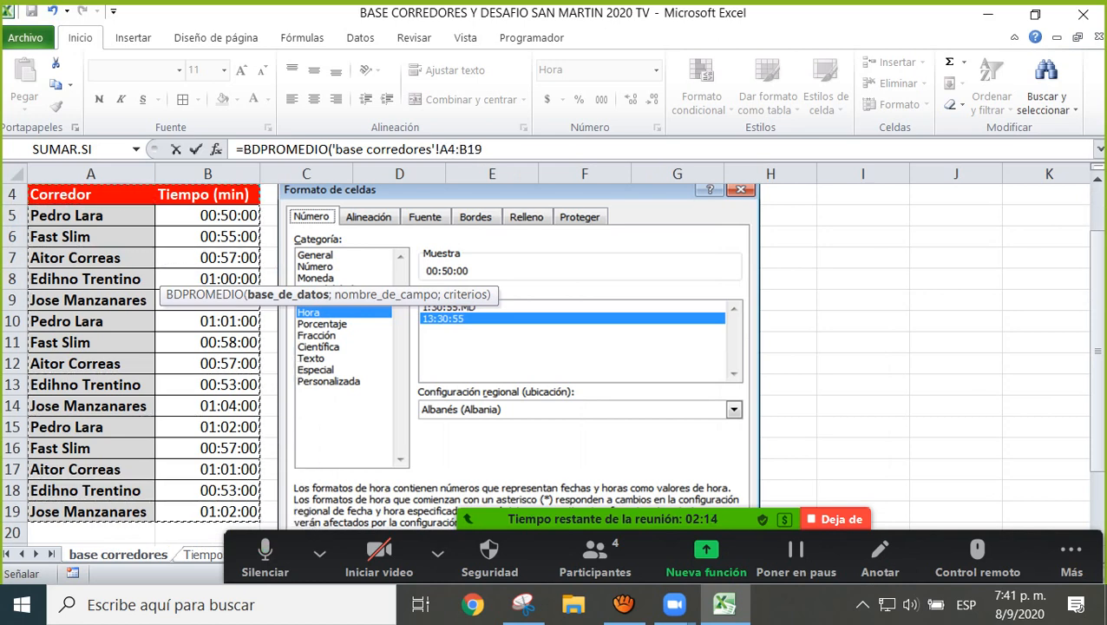
{"action": "key", "text": "F4"}
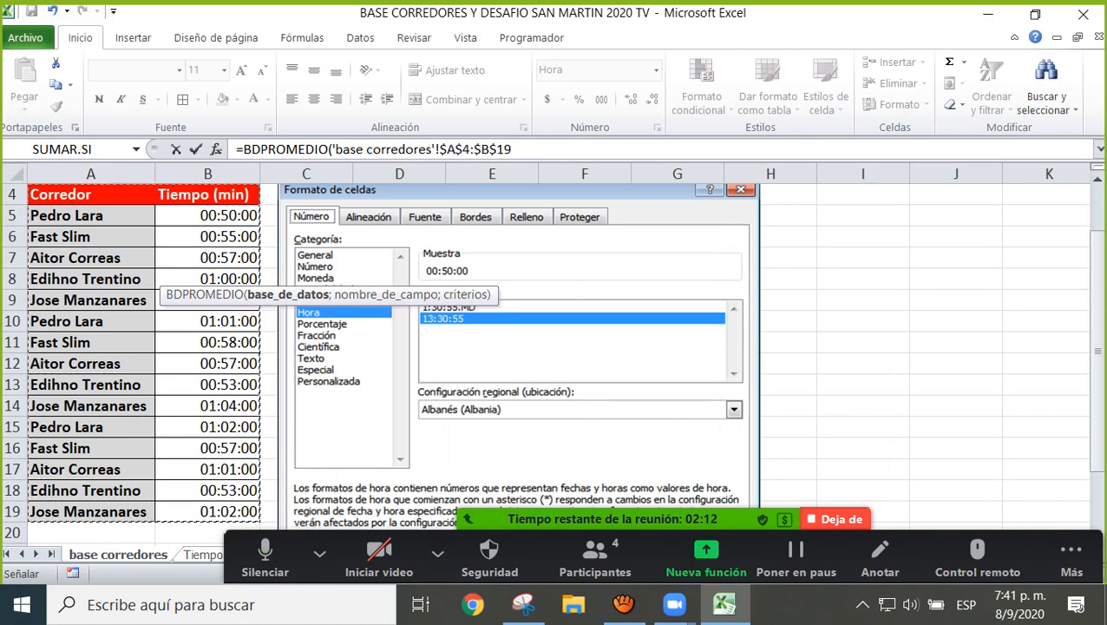
{"action": "type", "text": ";"}
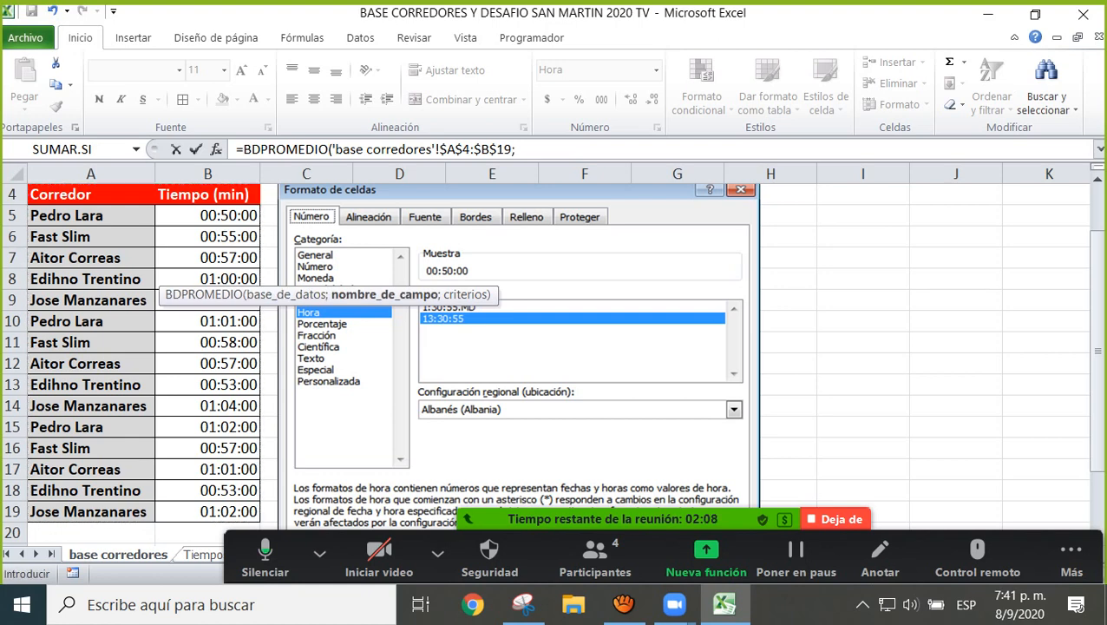
Add the Tiempo (min) header cell on base corredores as the BDPROMEDIO field name argument, fixed as $B$4.
{"action": "left_click", "coordinate": [207, 194]}
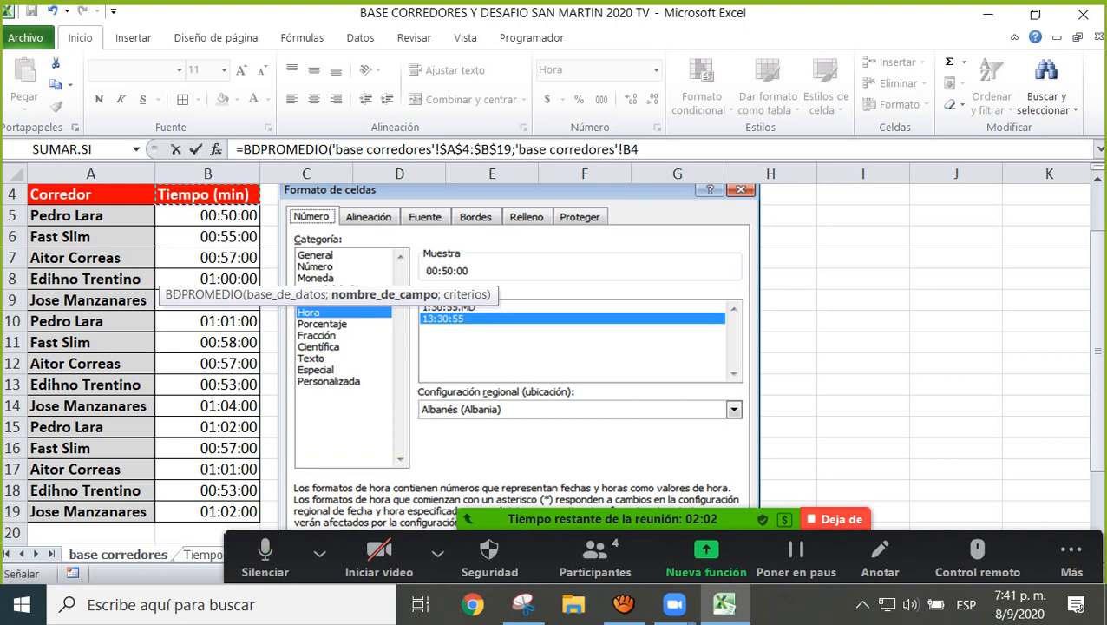
{"action": "key", "text": "F4"}
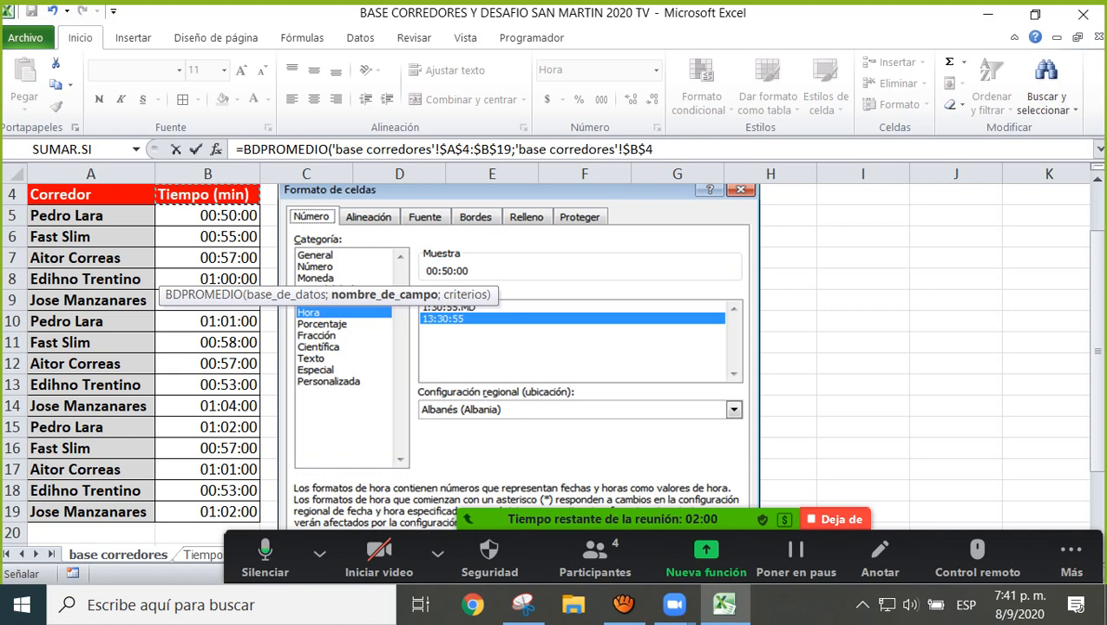
{"action": "type", "text": ";"}
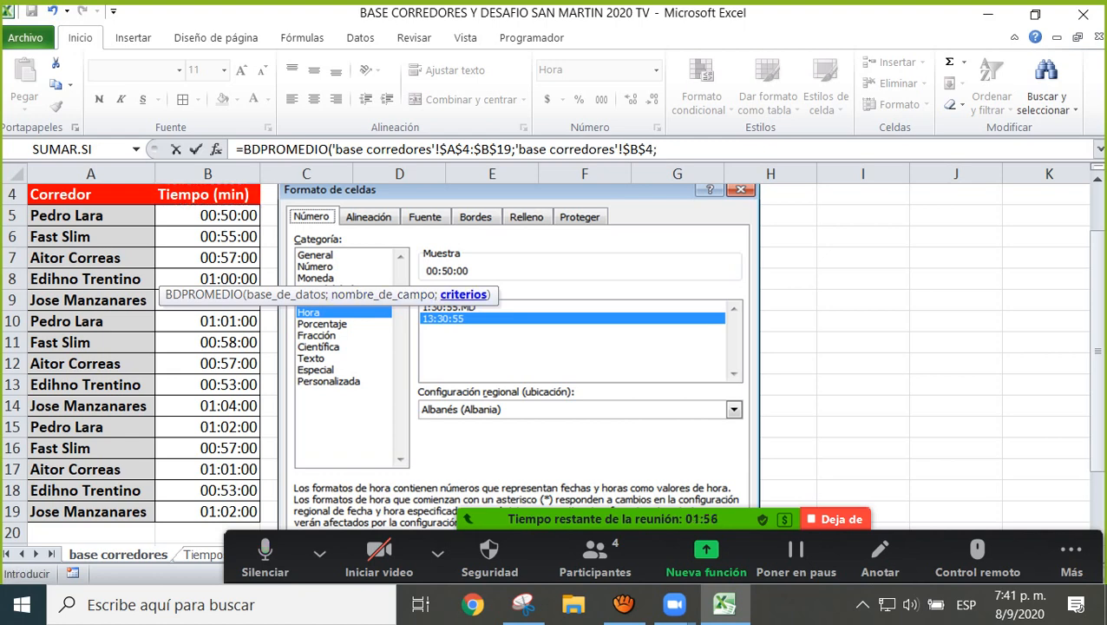
Use the relative range B3:B4 on the Tiempos sheet as the criteria and finish the BDPROMEDIO formula in B5.
{"action": "left_click", "coordinate": [202, 554]}
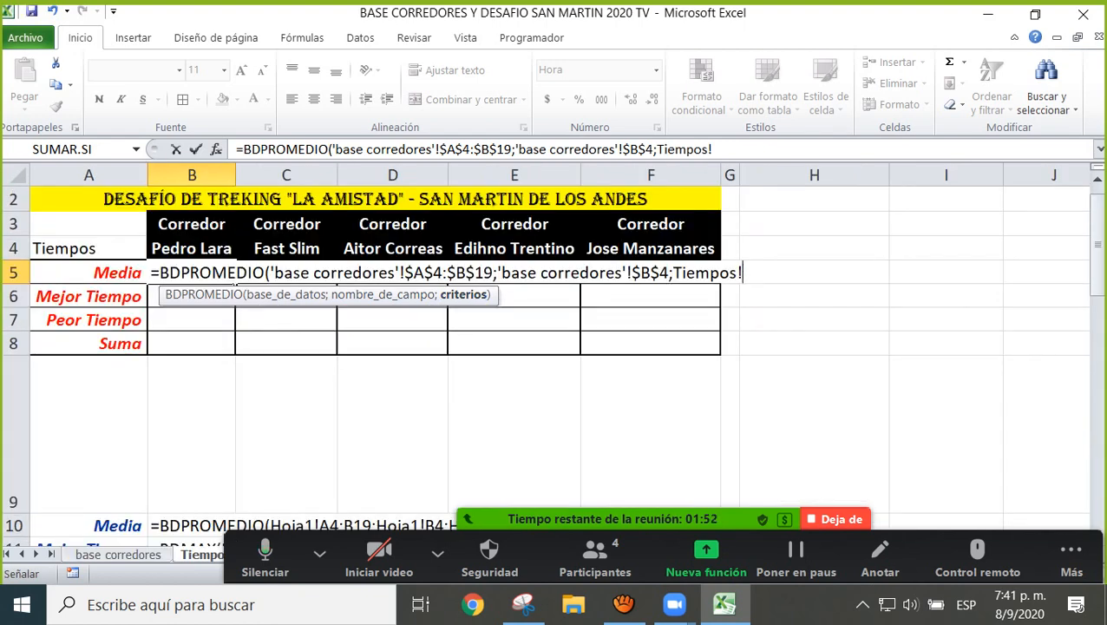
{"action": "left_click", "coordinate": [192, 224]}
{"action": "left_click_drag", "start_coordinate": [191, 224], "coordinate": [192, 248]}
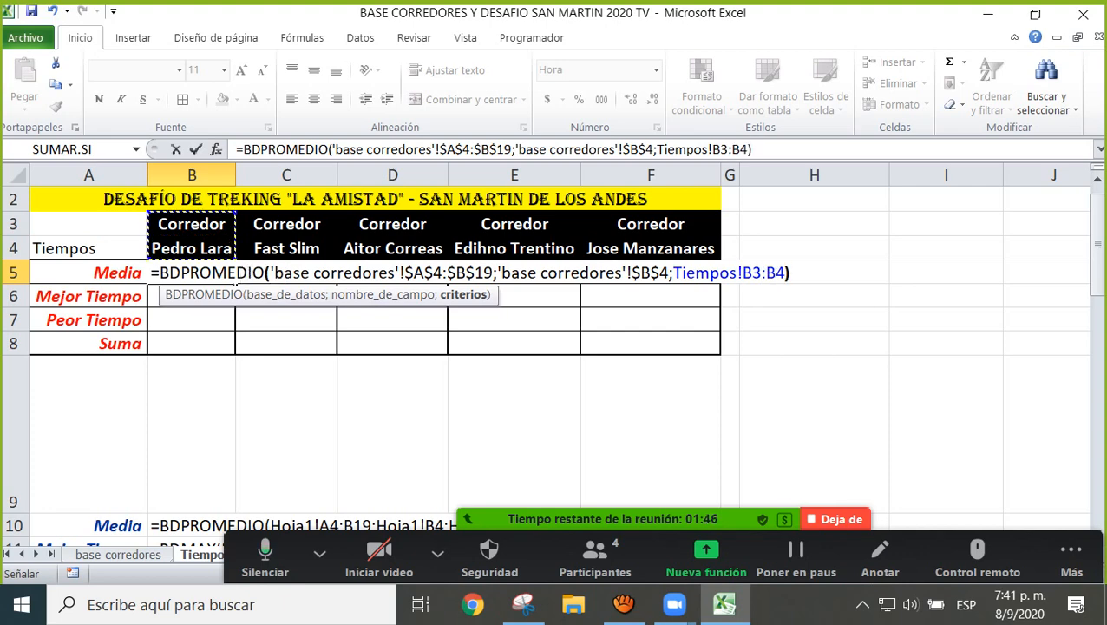
{"action": "type", "text": ")"}
{"action": "key", "text": "Return"}
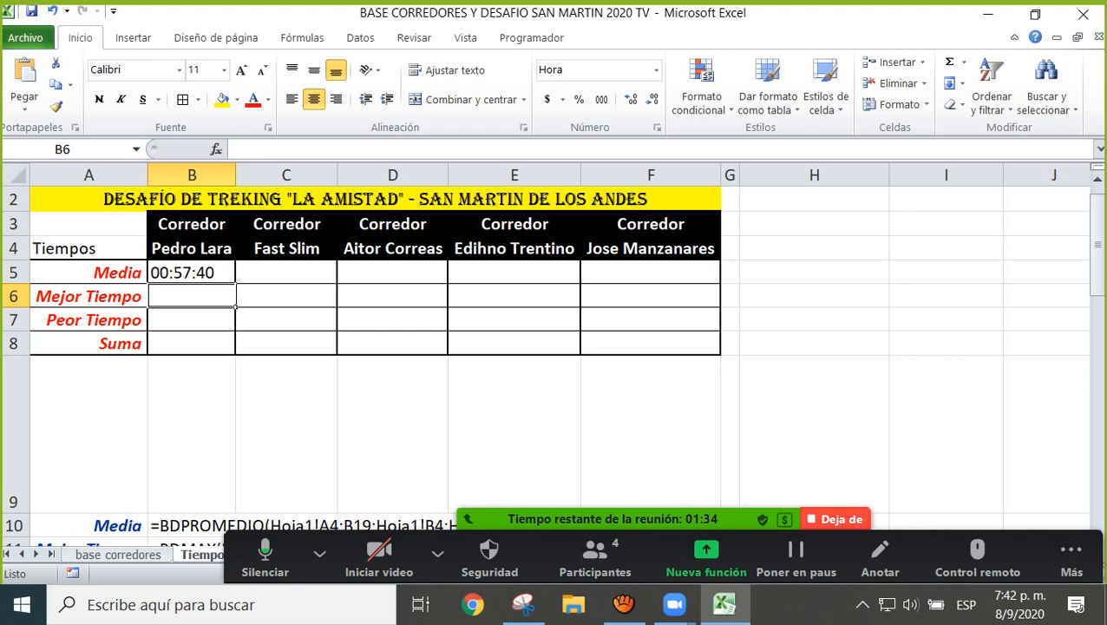
Fill the BDPROMEDIO formula from B5 across the Media row through F5.
{"action": "left_click", "coordinate": [319, 554]}
{"action": "left_click", "coordinate": [390, 484]}
{"action": "left_click", "coordinate": [192, 273]}
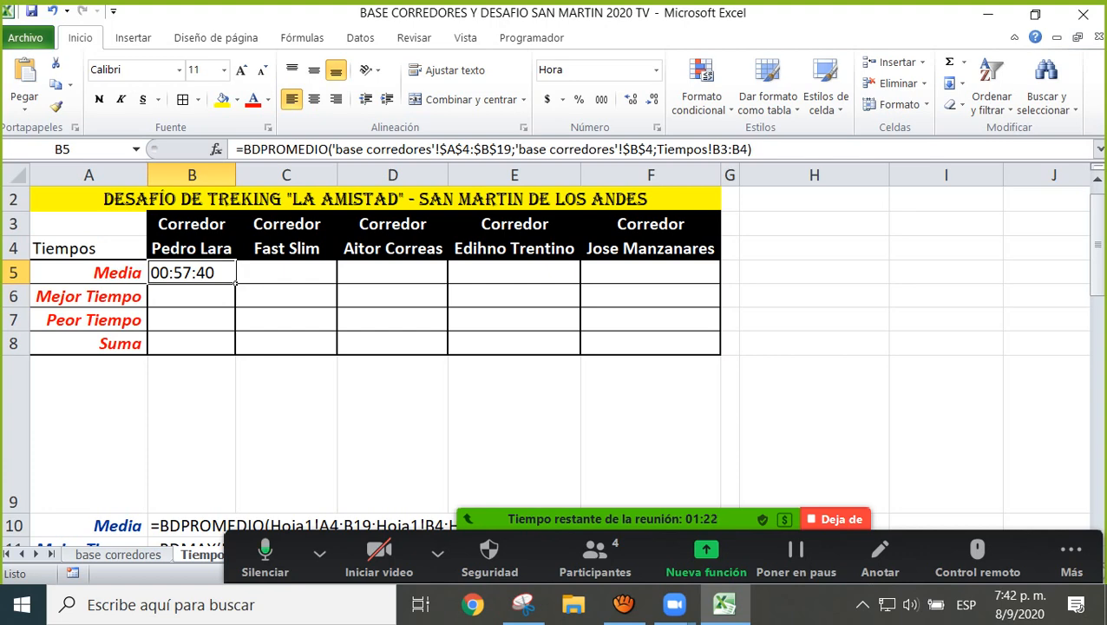
{"action": "left_click_drag", "start_coordinate": [235, 282], "coordinate": [694, 278]}
Open the Zoom group chat, read the participants' messages and close the chat window.
{"action": "left_click", "coordinate": [1071, 557]}
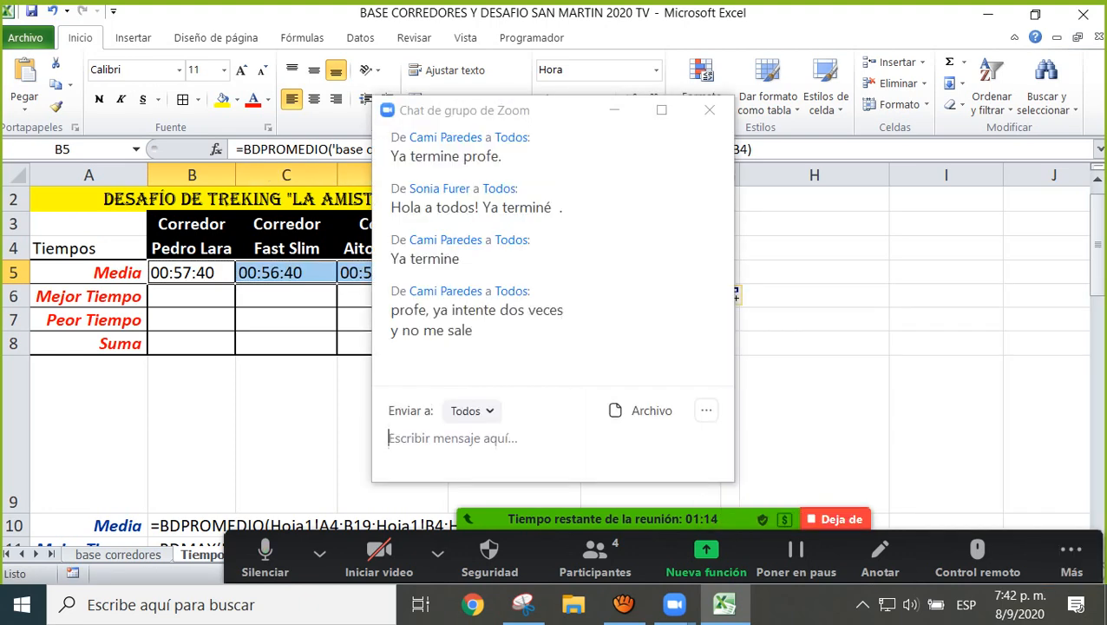
{"action": "left_click", "coordinate": [751, 303]}
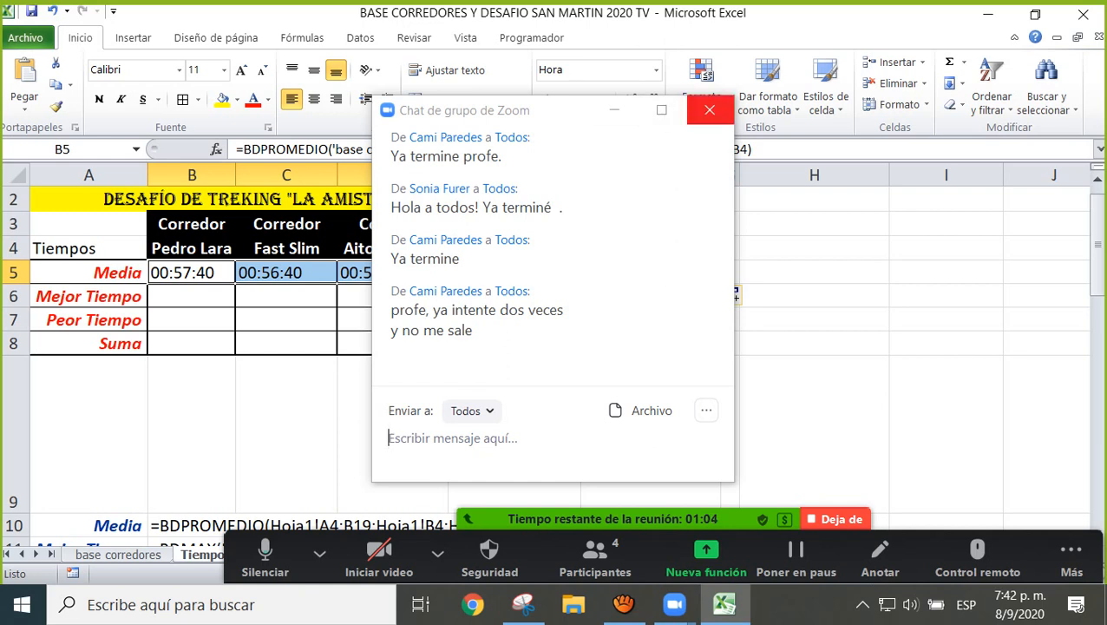
{"action": "left_click", "coordinate": [709, 110]}
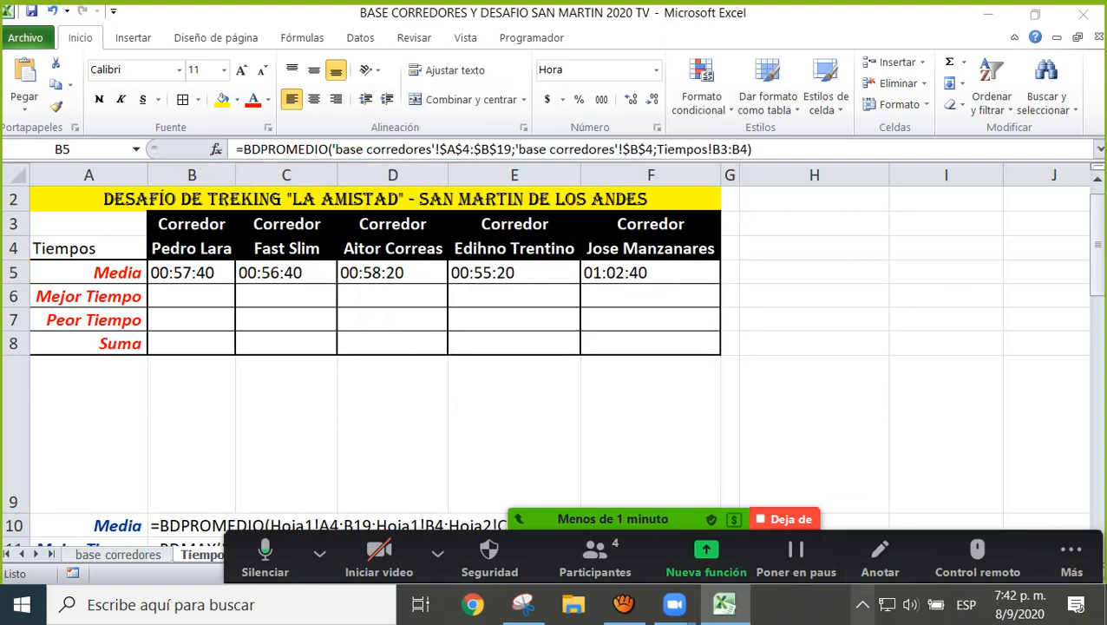
Move the Zoom meeting toolbar clear of the sheet tabs and pause the running screen recording in aTube Catcher.
{"action": "left_click", "coordinate": [623, 605]}
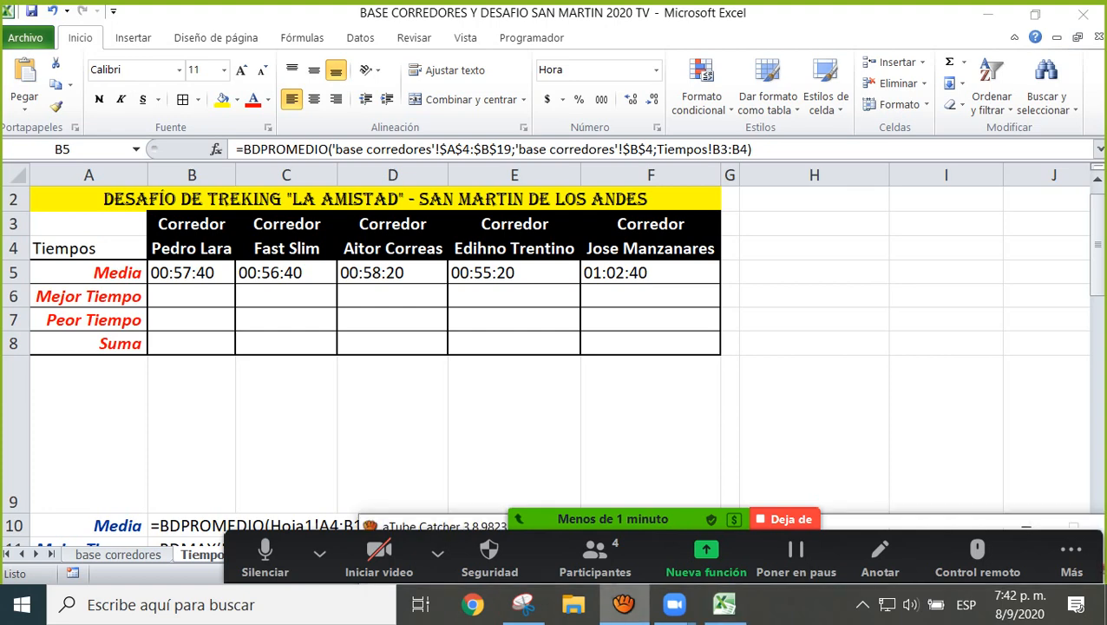
{"action": "left_click", "coordinate": [624, 605]}
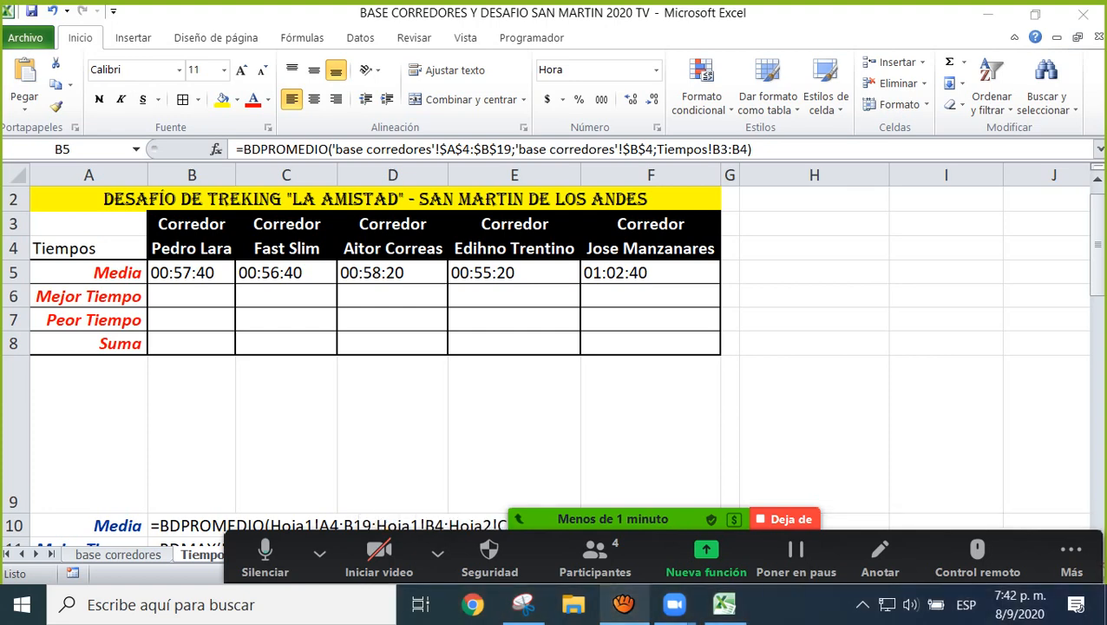
{"action": "left_click_drag", "start_coordinate": [672, 519], "coordinate": [672, 94]}
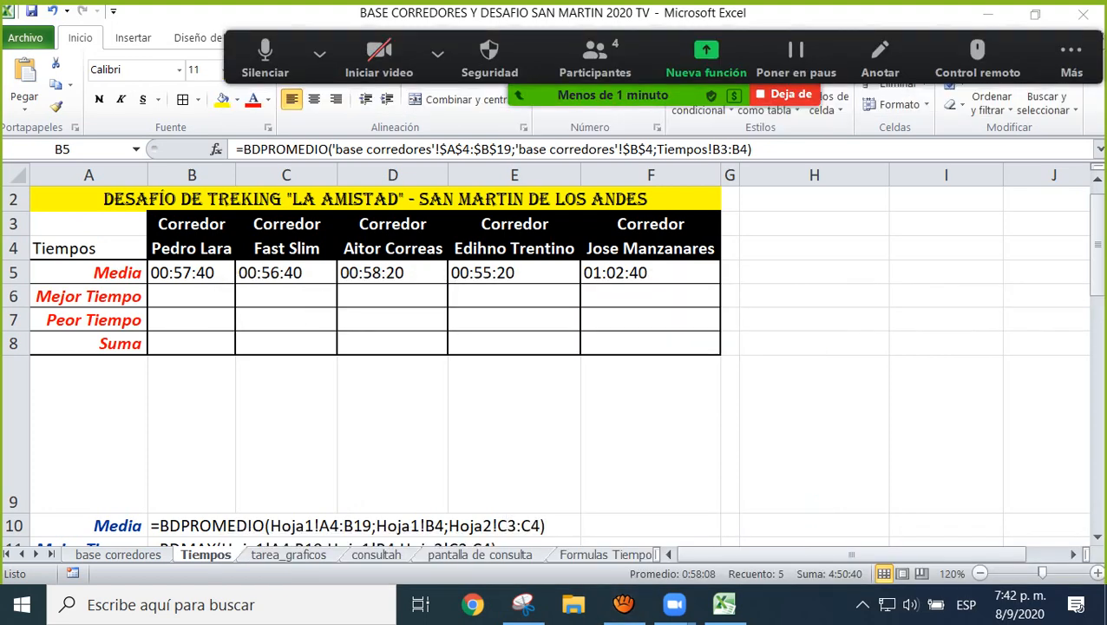
{"action": "left_click", "coordinate": [624, 605]}
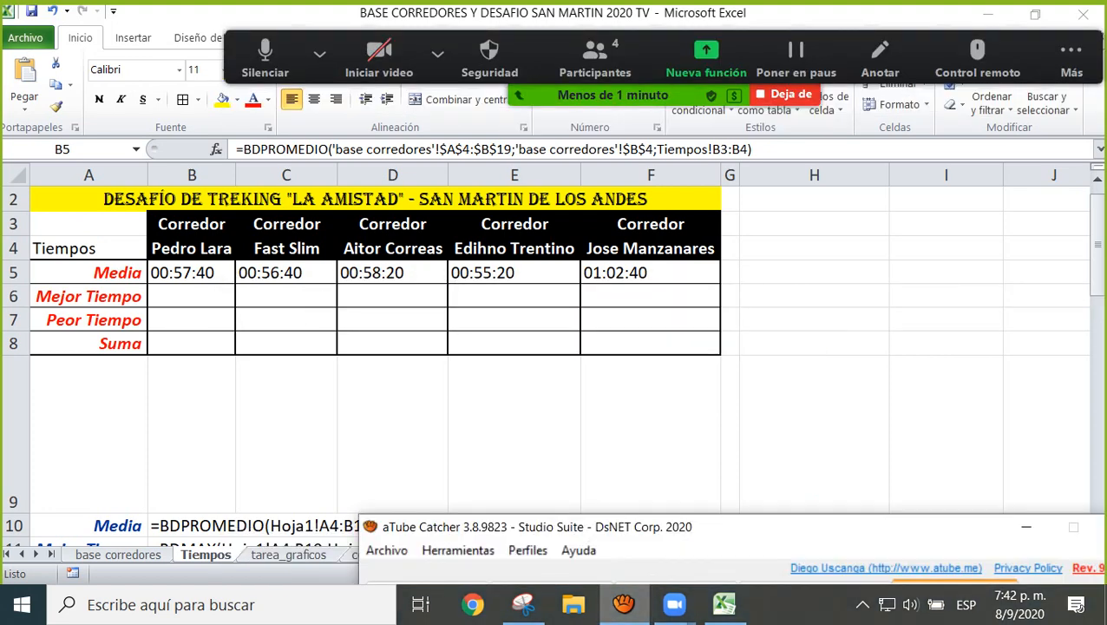
{"action": "left_click_drag", "start_coordinate": [809, 136], "coordinate": [773, 29]}
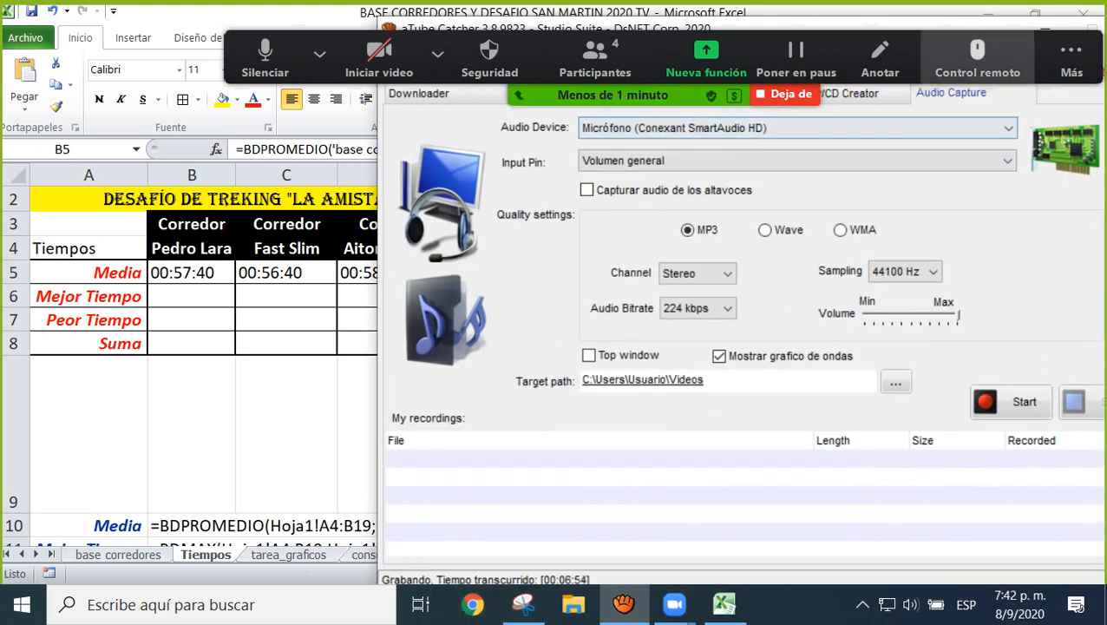
{"action": "left_click_drag", "start_coordinate": [967, 26], "coordinate": [829, 24]}
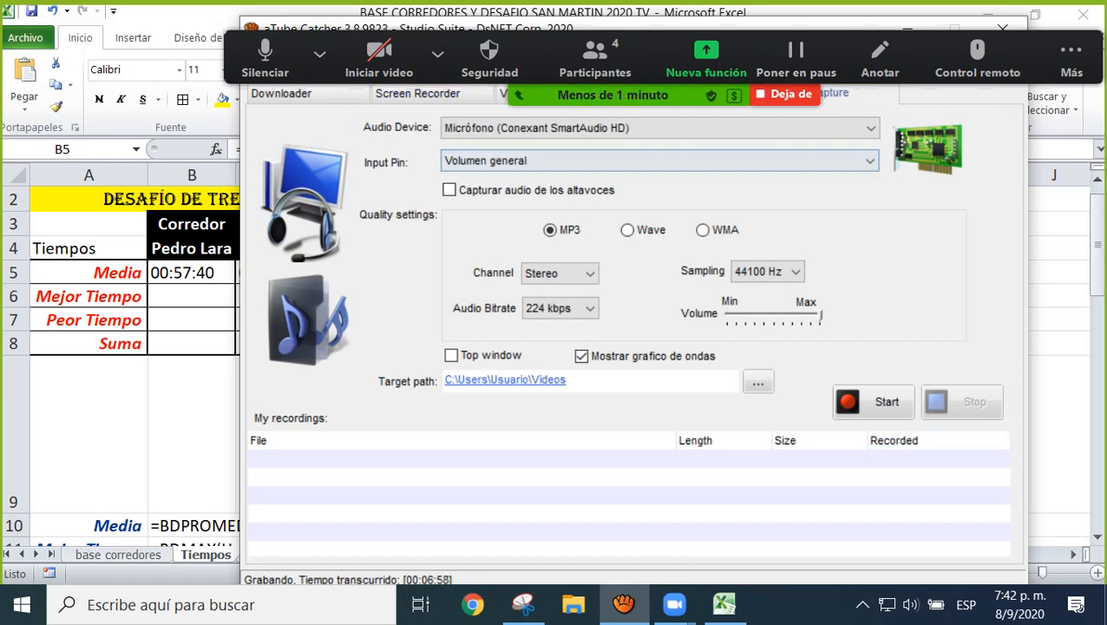
{"action": "left_click", "coordinate": [418, 93]}
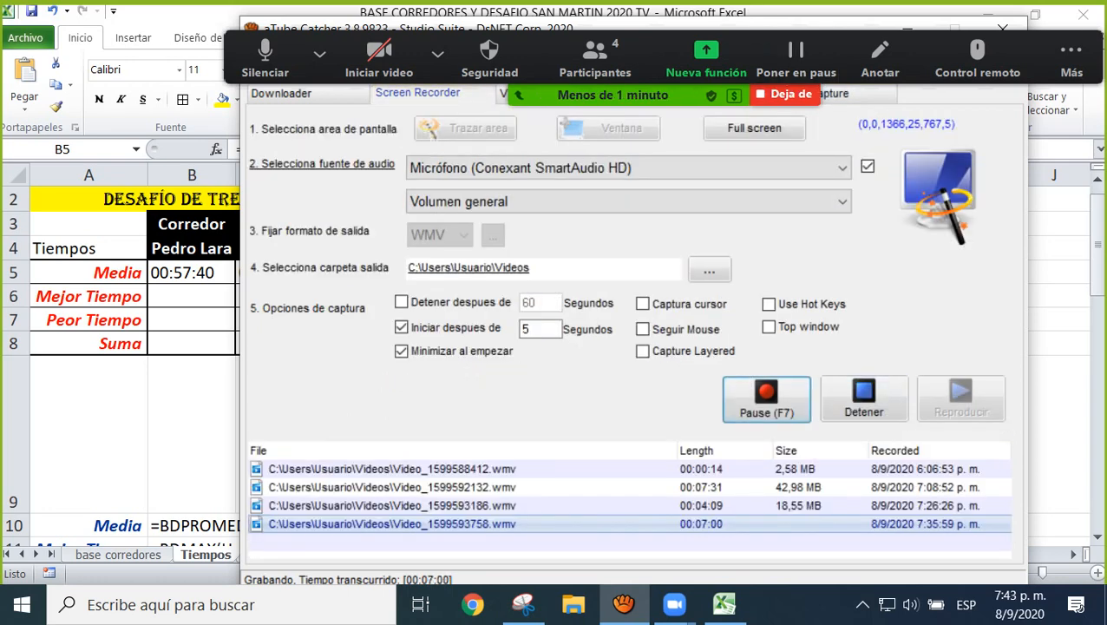
{"action": "left_click", "coordinate": [767, 400]}
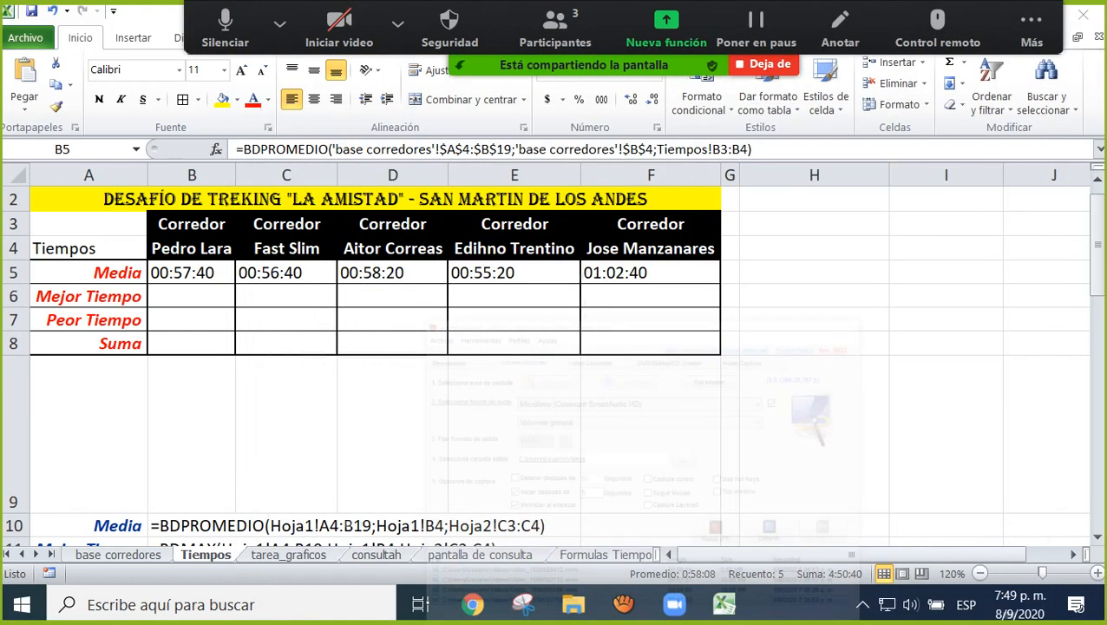
Return to the Excel worksheet and admit the waiting participant to the Zoom meeting.
{"action": "left_click", "coordinate": [932, 119]}
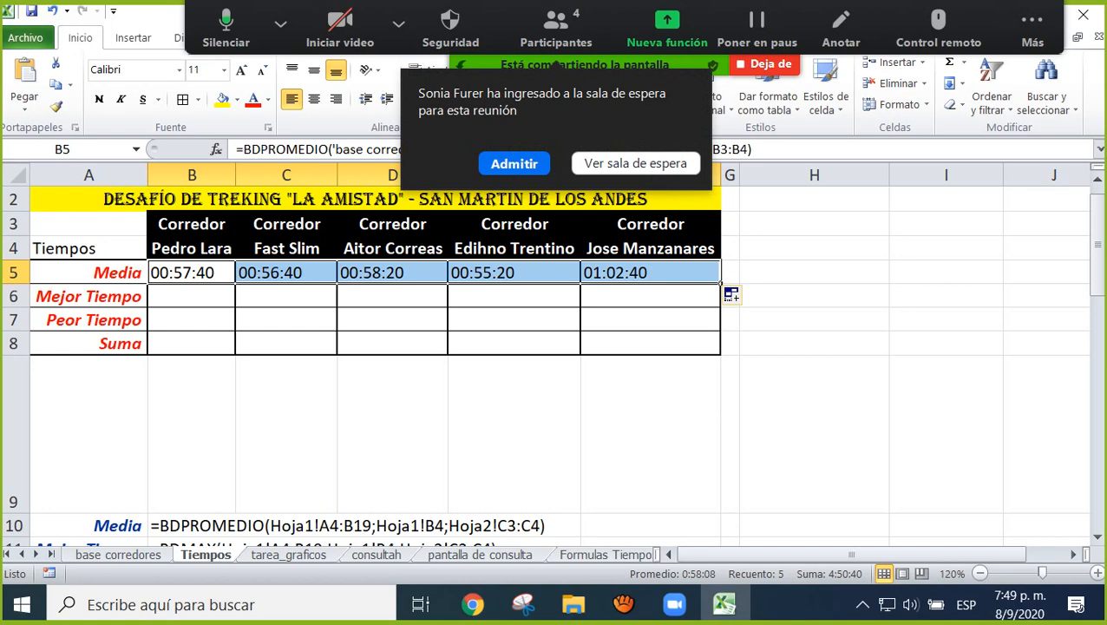
{"action": "left_click", "coordinate": [514, 163]}
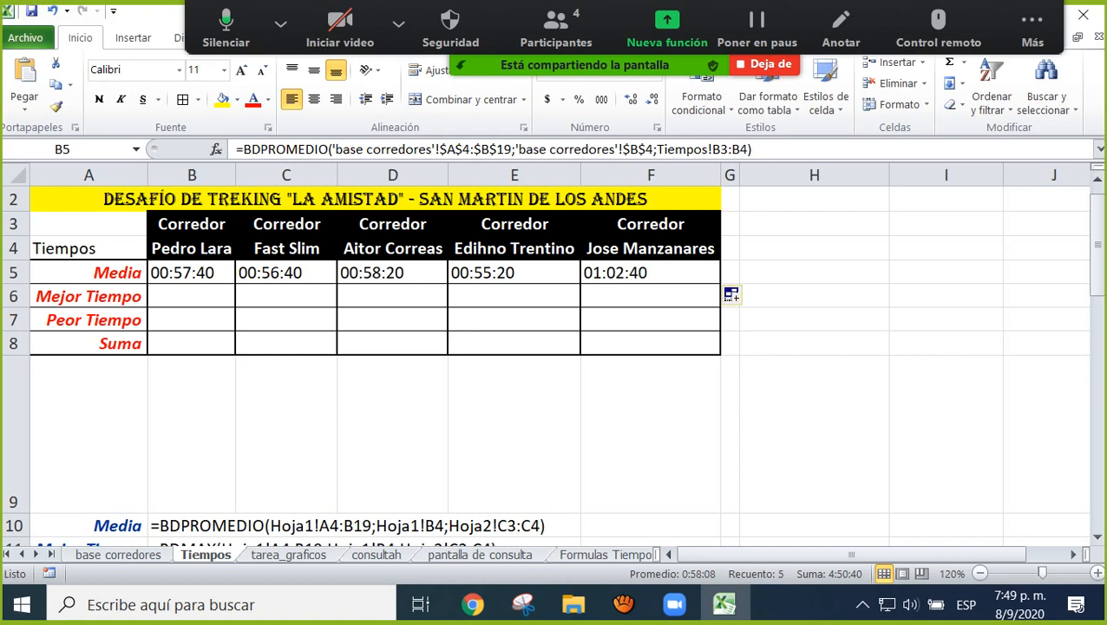
Start a BDMIN formula in cell B6 of the Mejor Tiempo row.
{"action": "key", "text": "F2"}
{"action": "key", "text": "Return"}
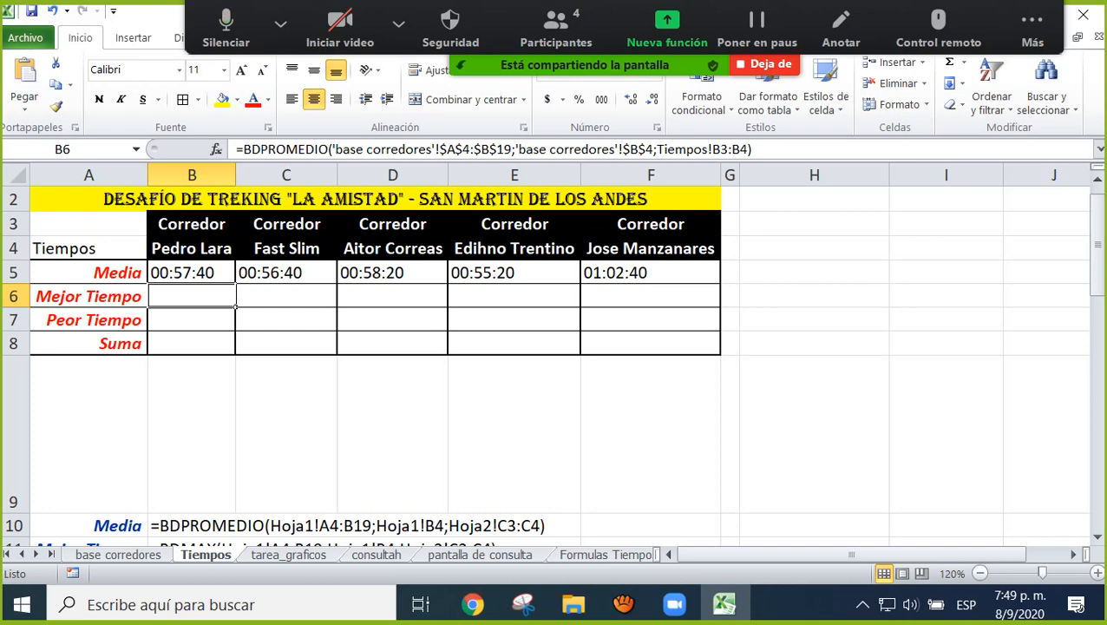
{"action": "type", "text": "bd"}
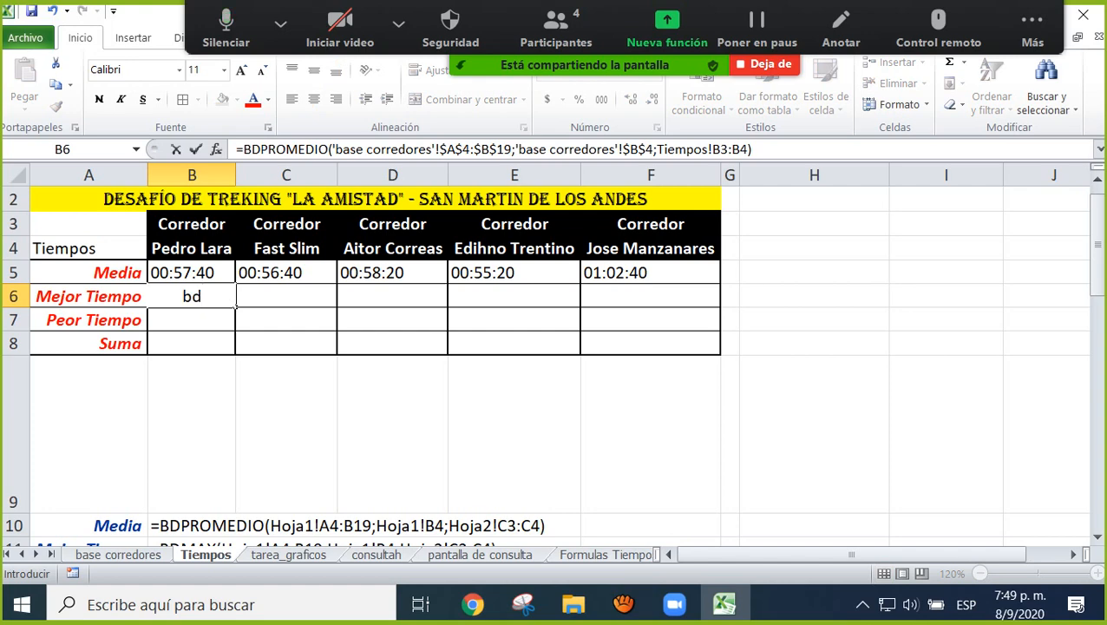
{"action": "key", "text": "BackSpace"}
{"action": "key", "text": "BackSpace"}
{"action": "type", "text": "="}
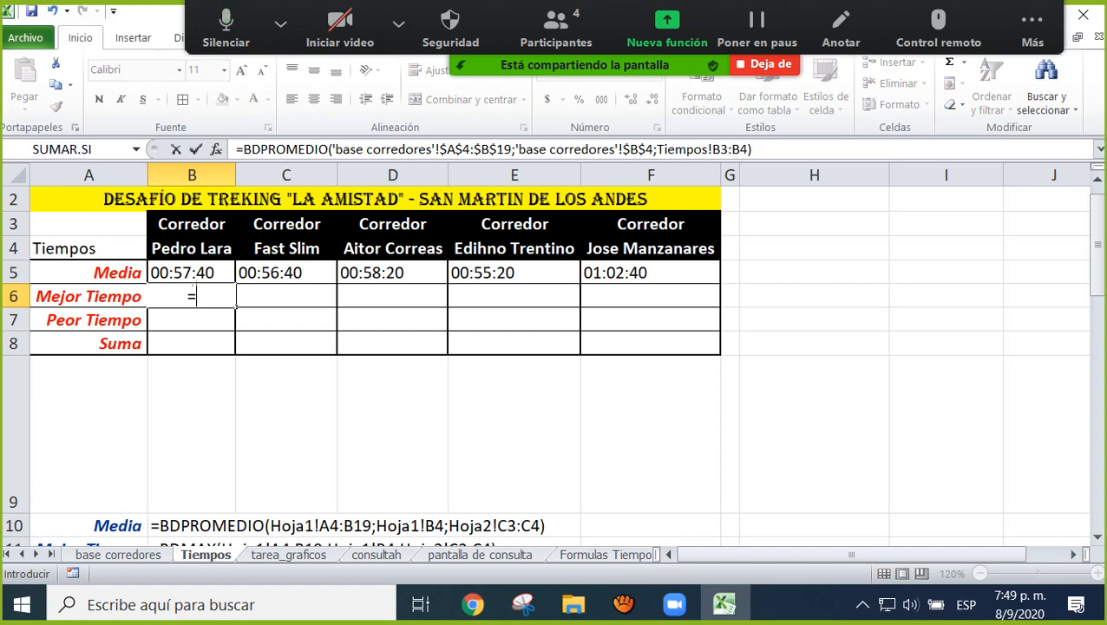
{"action": "type", "text": "bd"}
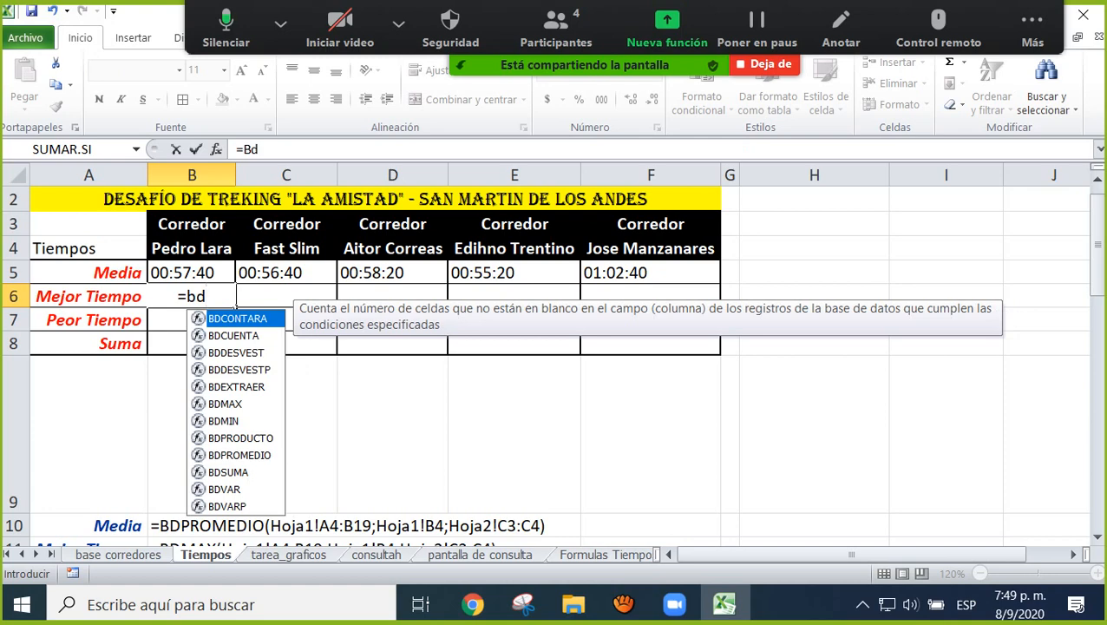
{"action": "key", "text": "Down"}
{"action": "key", "text": "Down"}
{"action": "key", "text": "Down"}
{"action": "key", "text": "Down"}
{"action": "key", "text": "Down"}
{"action": "key", "text": "Down"}
{"action": "key", "text": "Tab"}
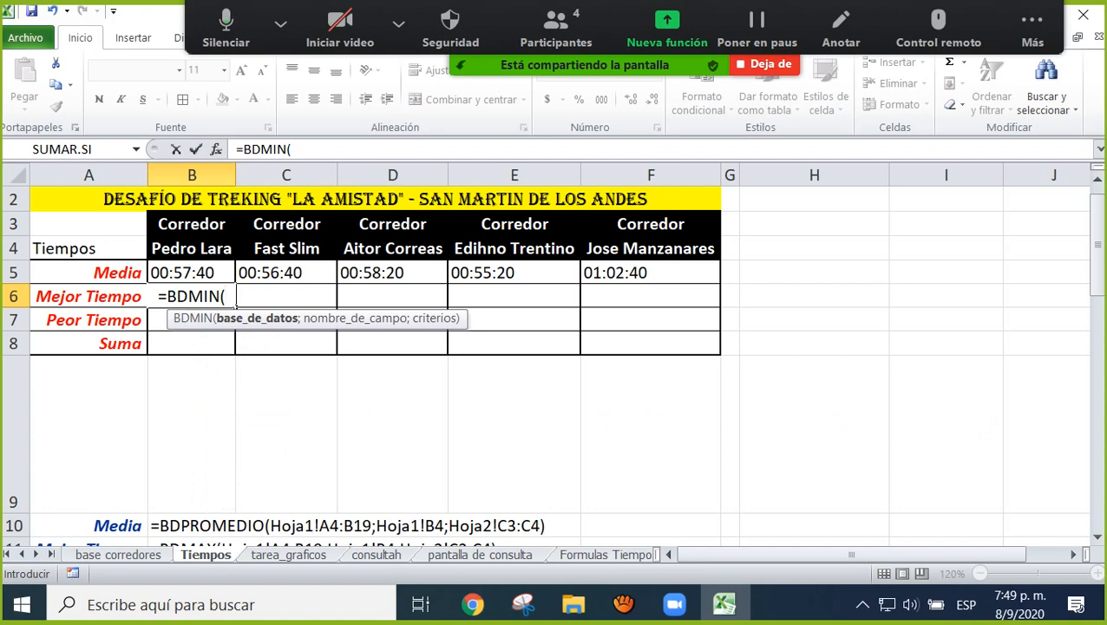
Supply A4:B19 on base corredores as the BDMIN database argument, fixed as $A$4:$B$19.
{"action": "left_click", "coordinate": [118, 554]}
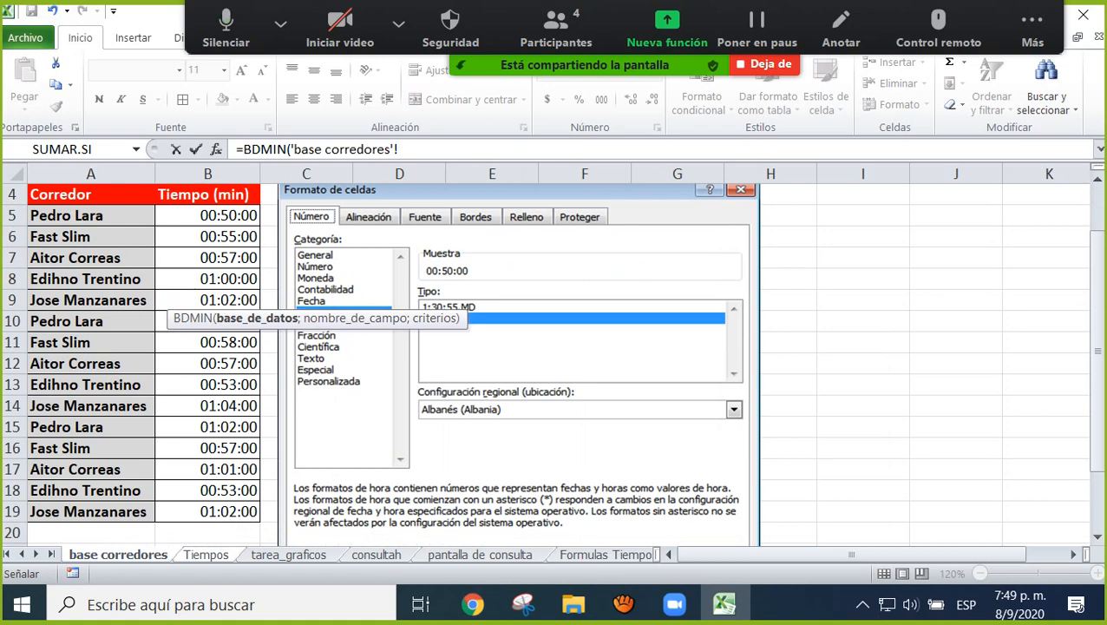
{"action": "left_click_drag", "start_coordinate": [130, 197], "coordinate": [256, 516]}
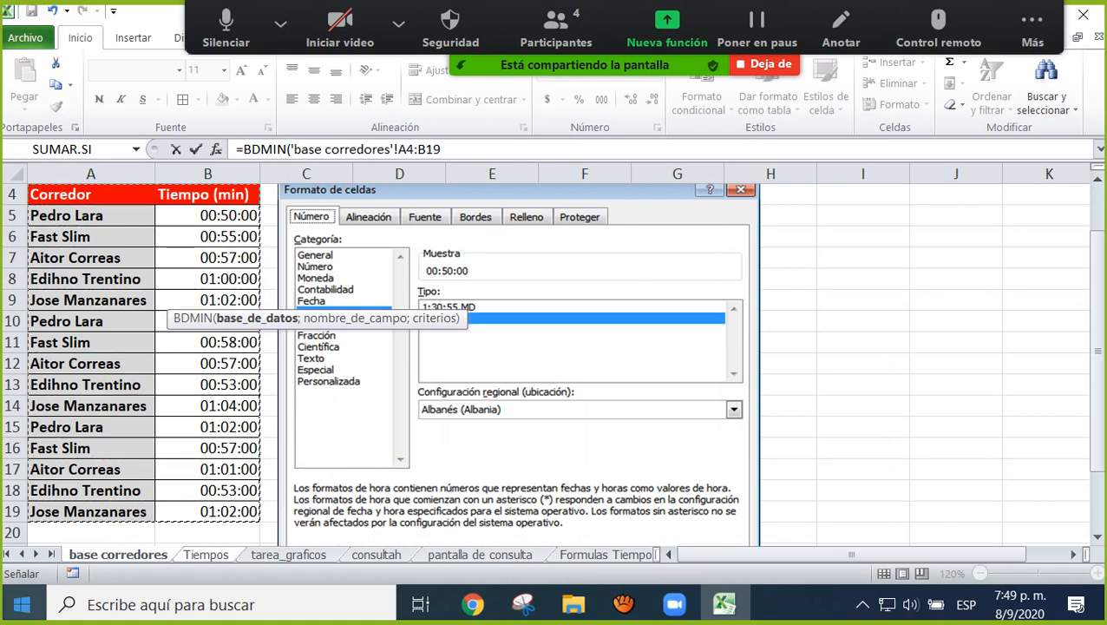
{"action": "type", "text": ";"}
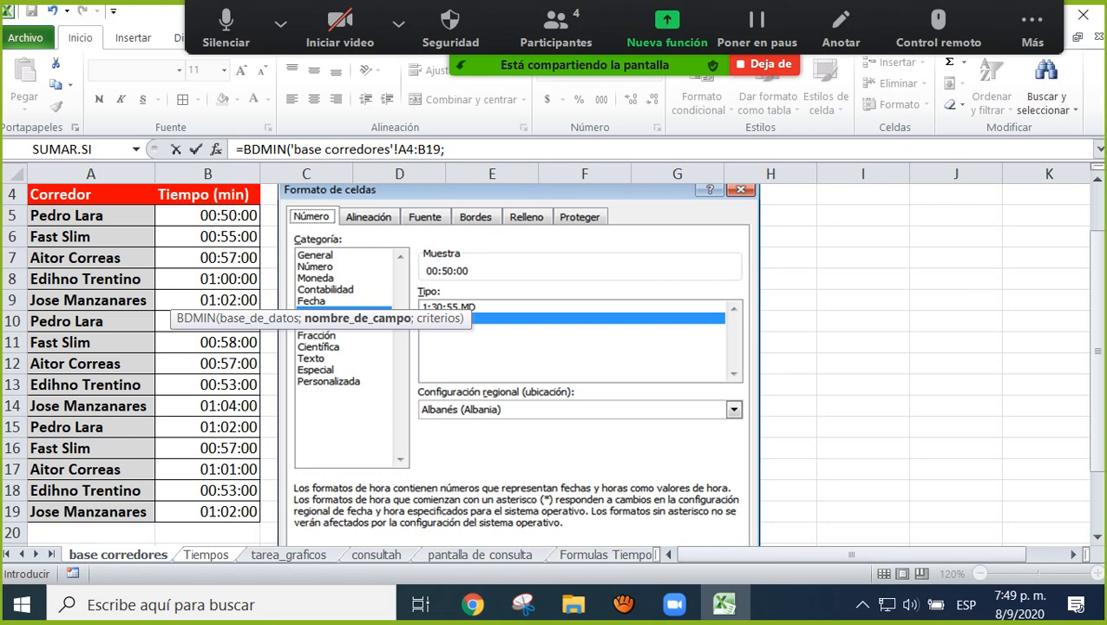
{"action": "left_click_drag", "start_coordinate": [440, 149], "coordinate": [399, 150]}
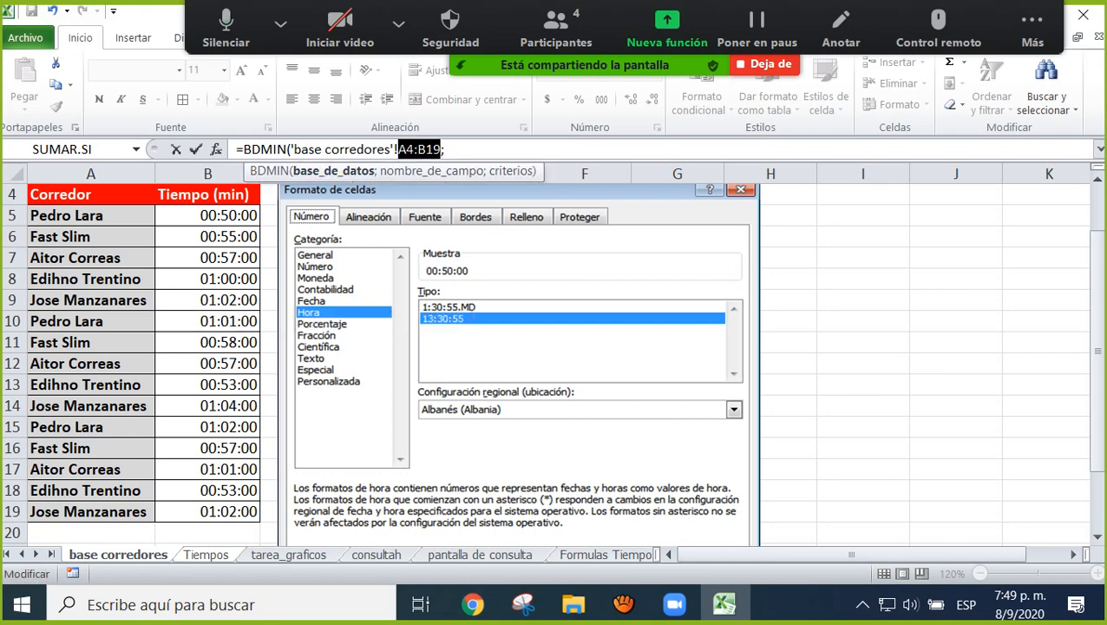
{"action": "key", "text": "F4"}
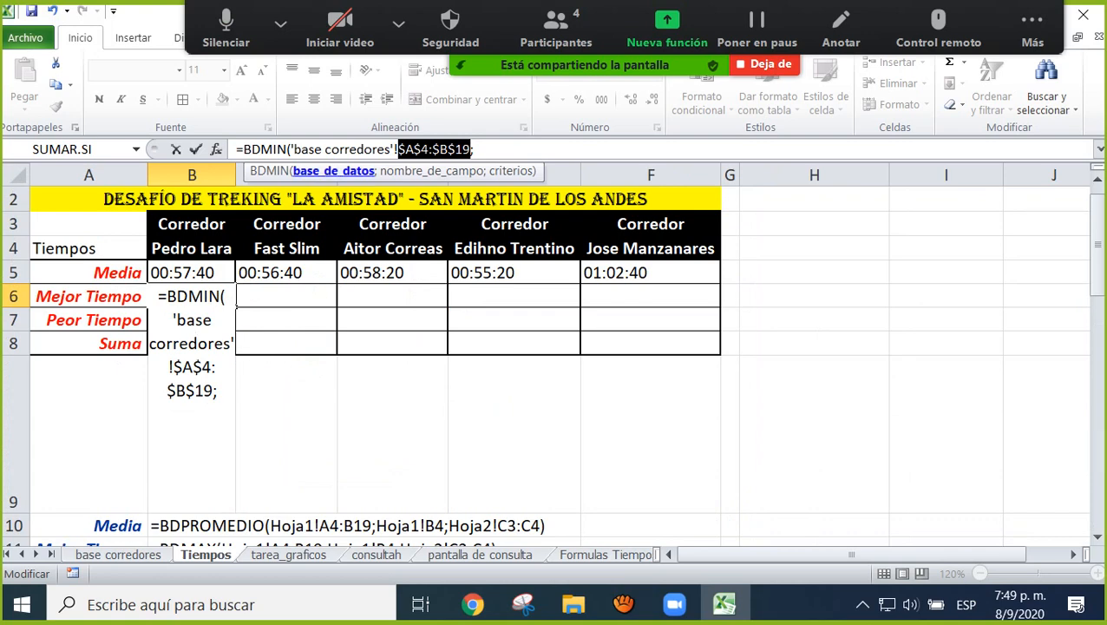
Clear the BDMIN database argument in B6 and supply base corredores A4:B19 again, fixed as $A$4:$B$19.
{"action": "left_click", "coordinate": [476, 149]}
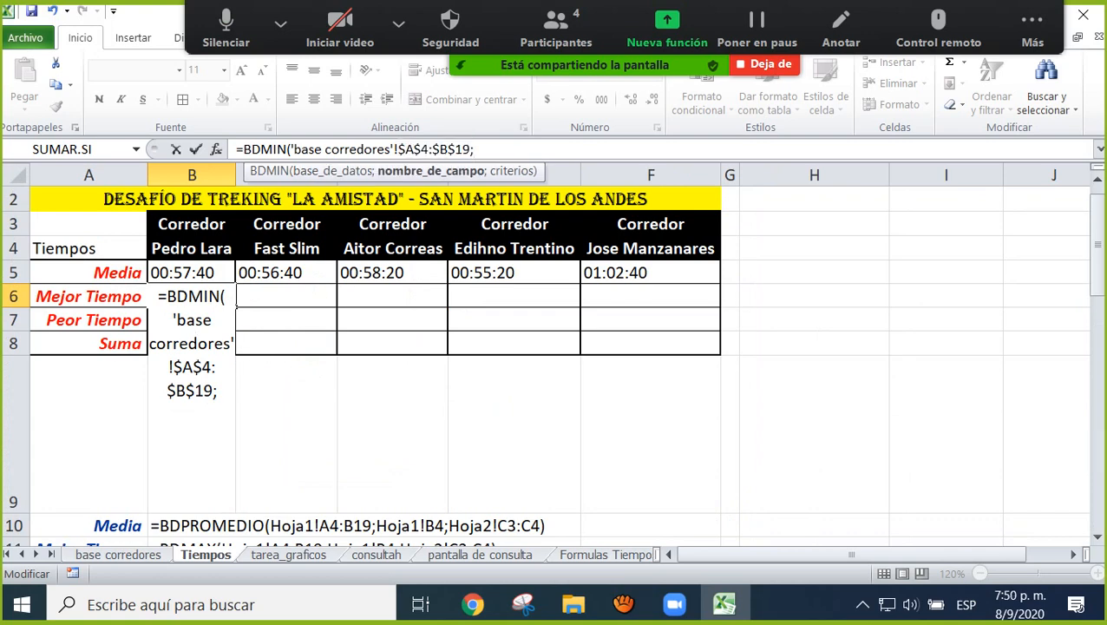
{"action": "left_click_drag", "start_coordinate": [474, 149], "coordinate": [291, 149]}
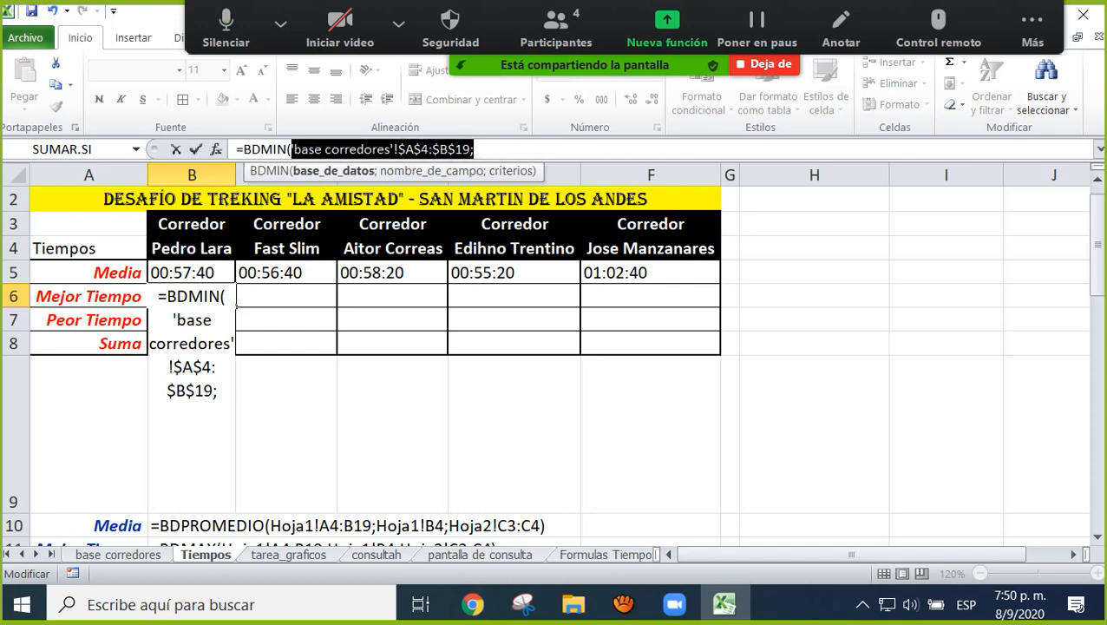
{"action": "key", "text": "BackSpace"}
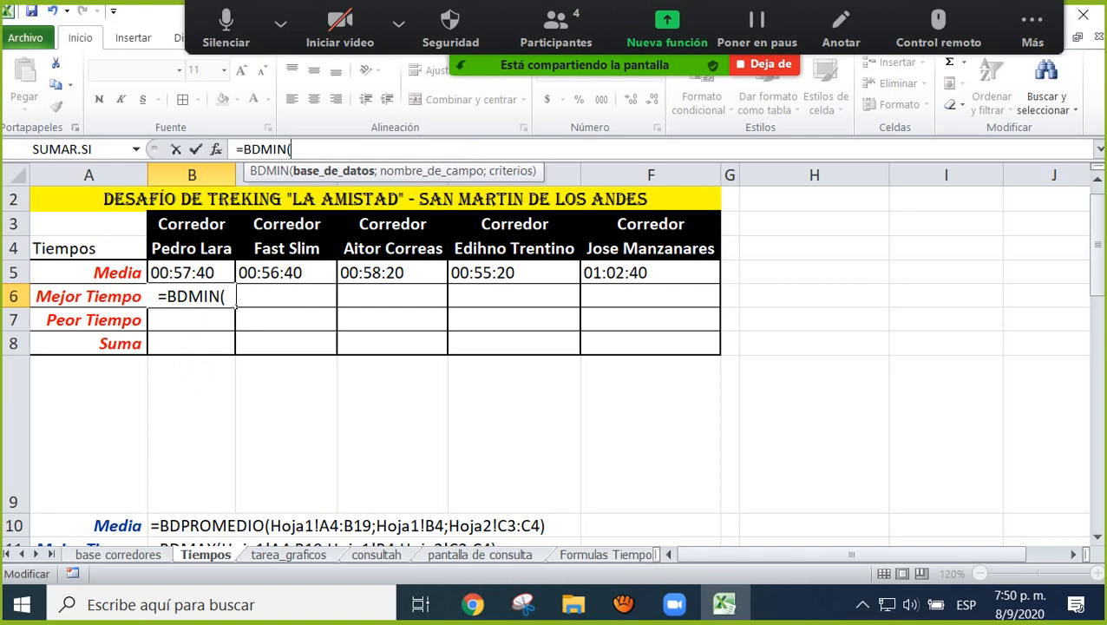
{"action": "left_click", "coordinate": [118, 554]}
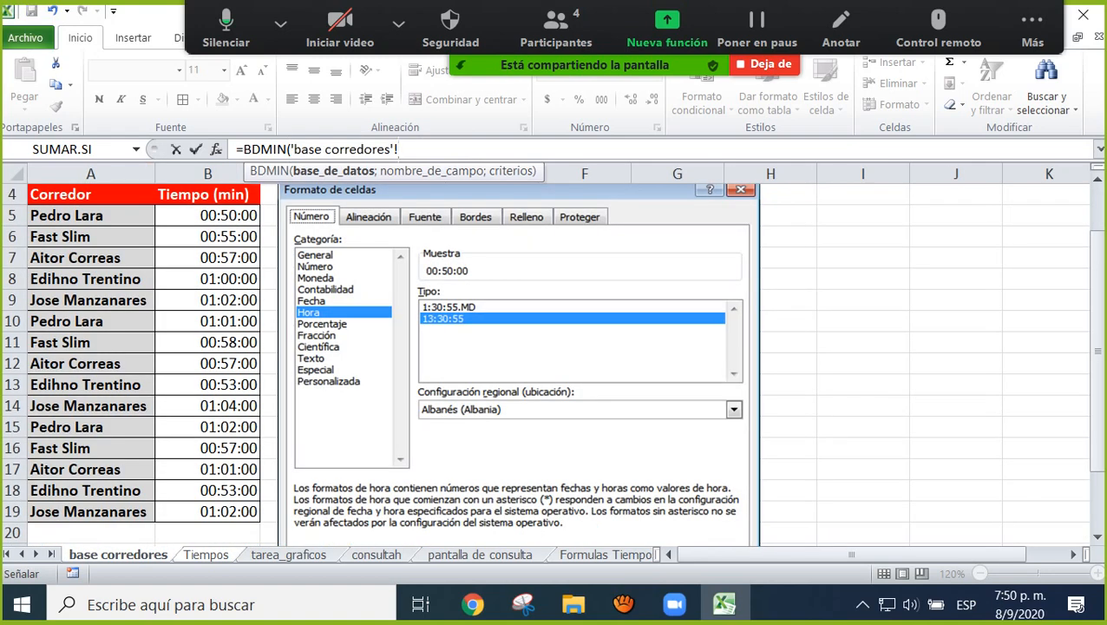
{"action": "left_click_drag", "start_coordinate": [90, 194], "coordinate": [260, 512]}
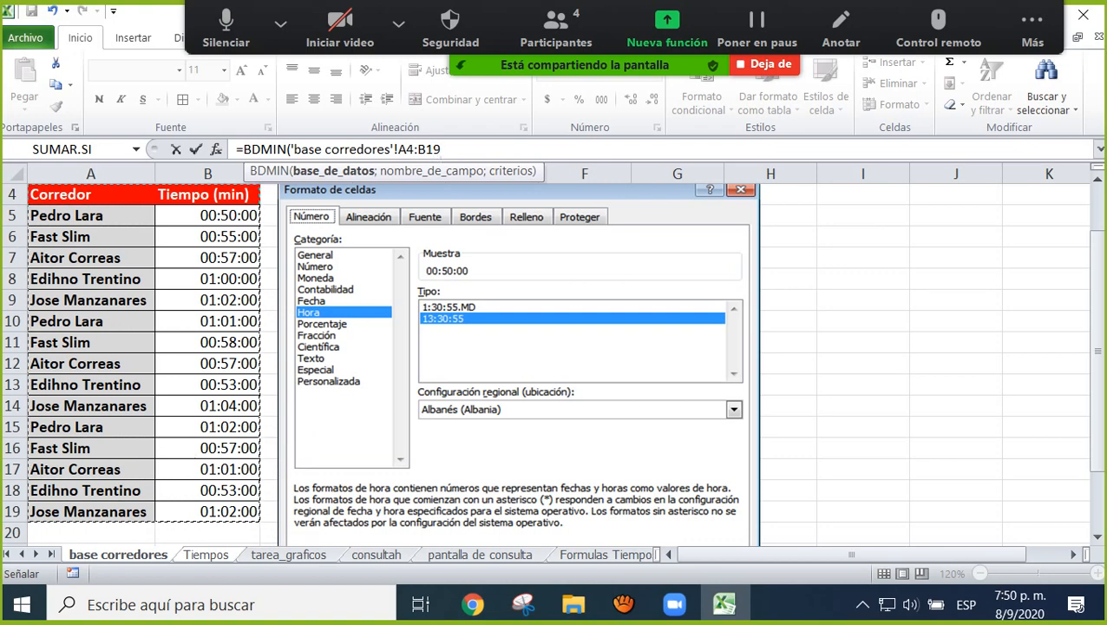
{"action": "key", "text": "F4"}
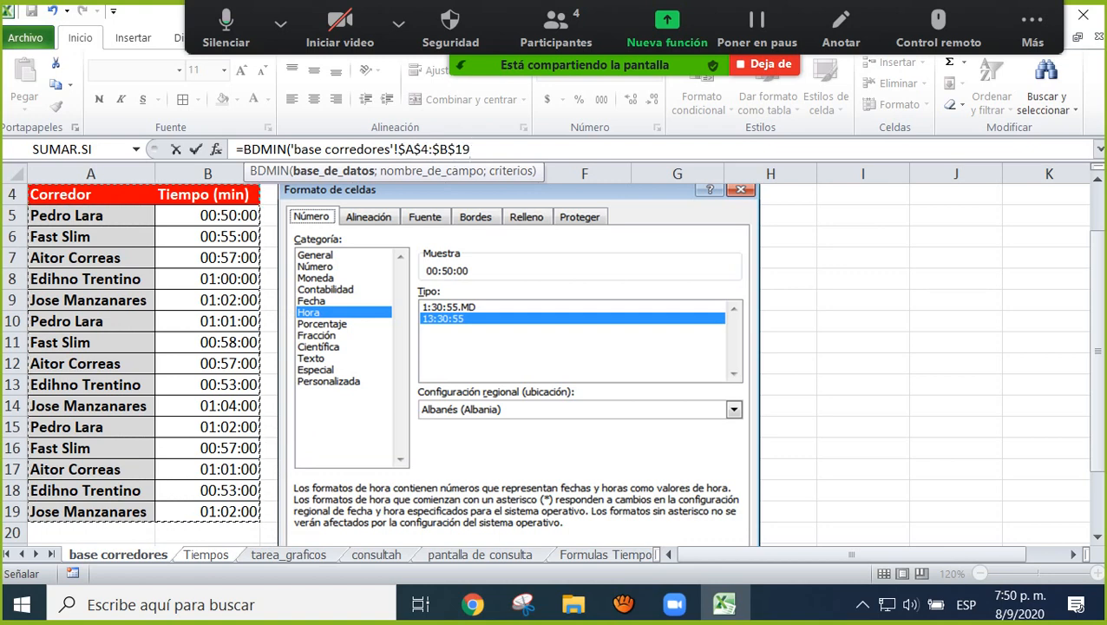
{"action": "type", "text": ";"}
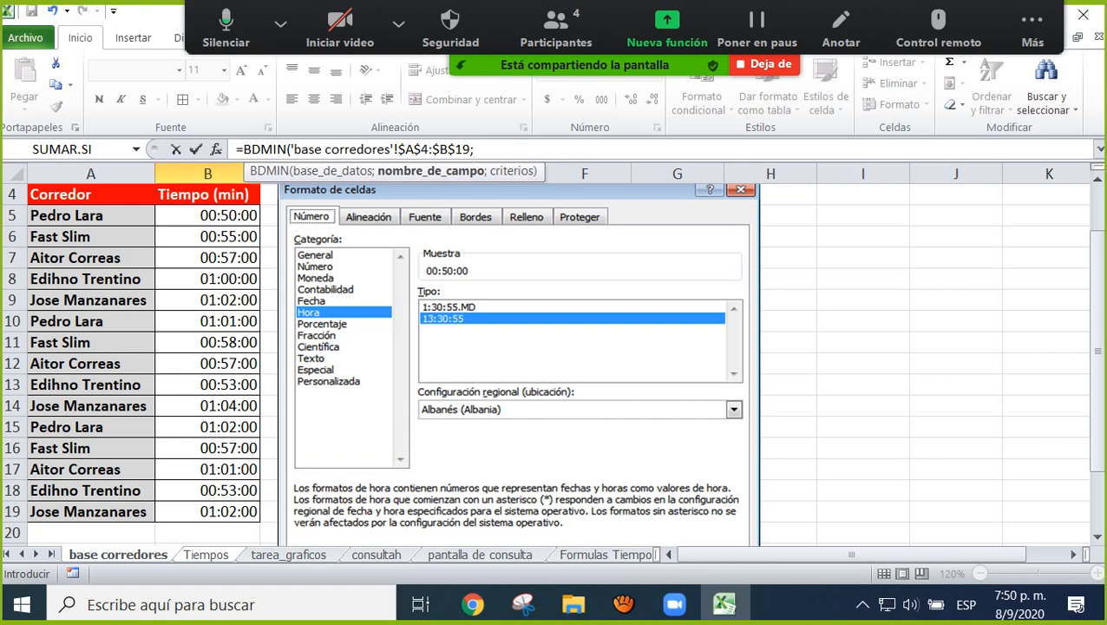
Complete the B6 BDMIN formula with the Tiempo (min) header as field, fixed as $B$4, and Tiempos B3:B4 as criteria.
{"action": "left_click", "coordinate": [207, 194]}
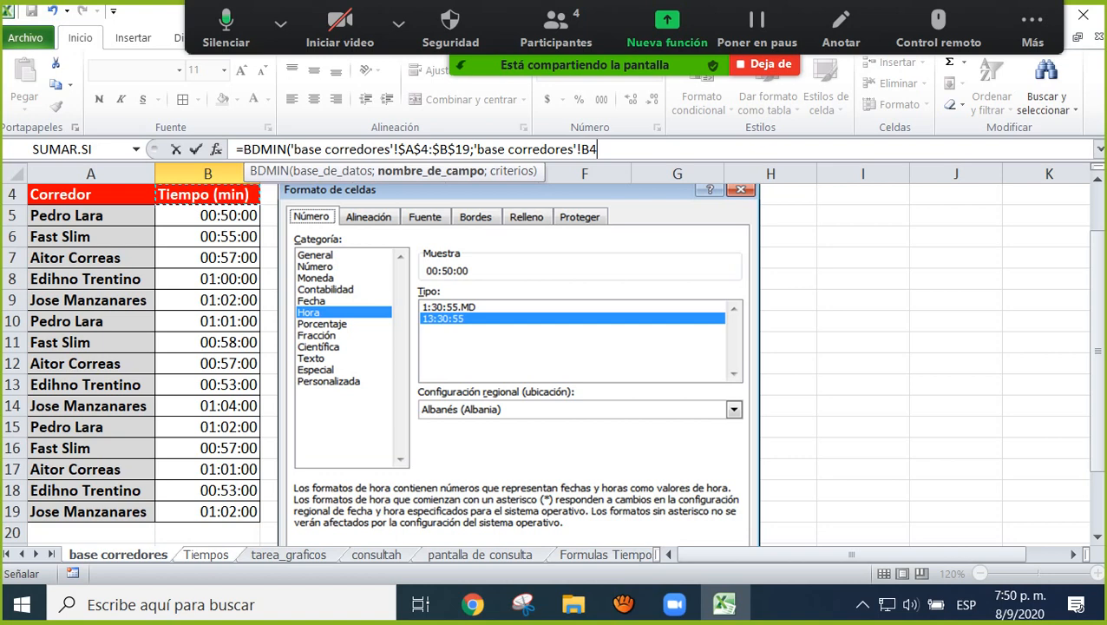
{"action": "key", "text": "F4"}
{"action": "type", "text": ";"}
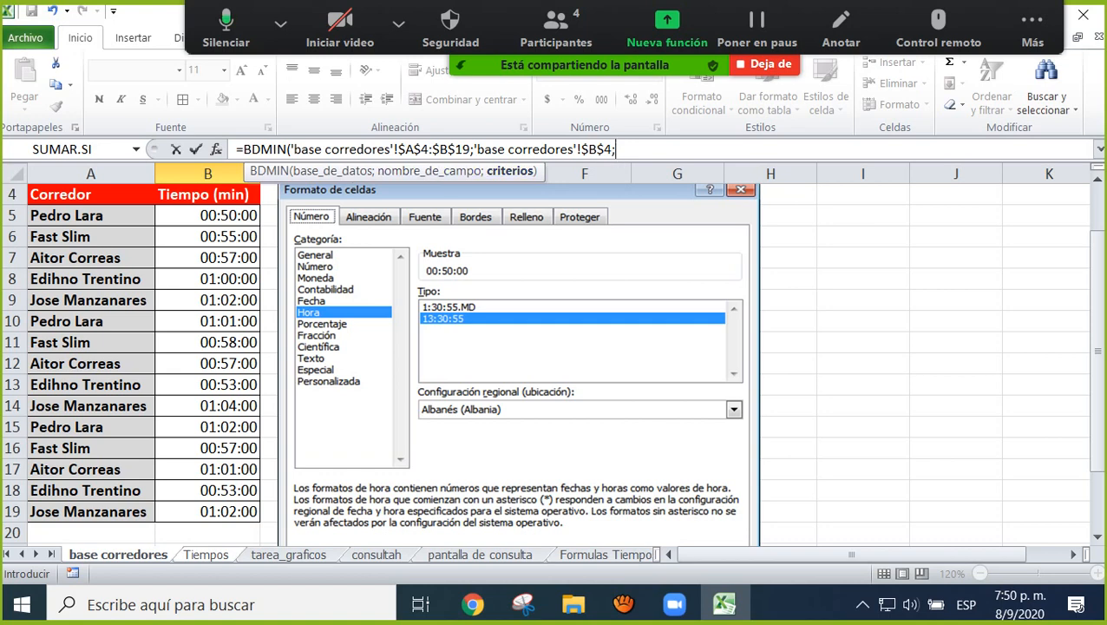
{"action": "left_click", "coordinate": [206, 554]}
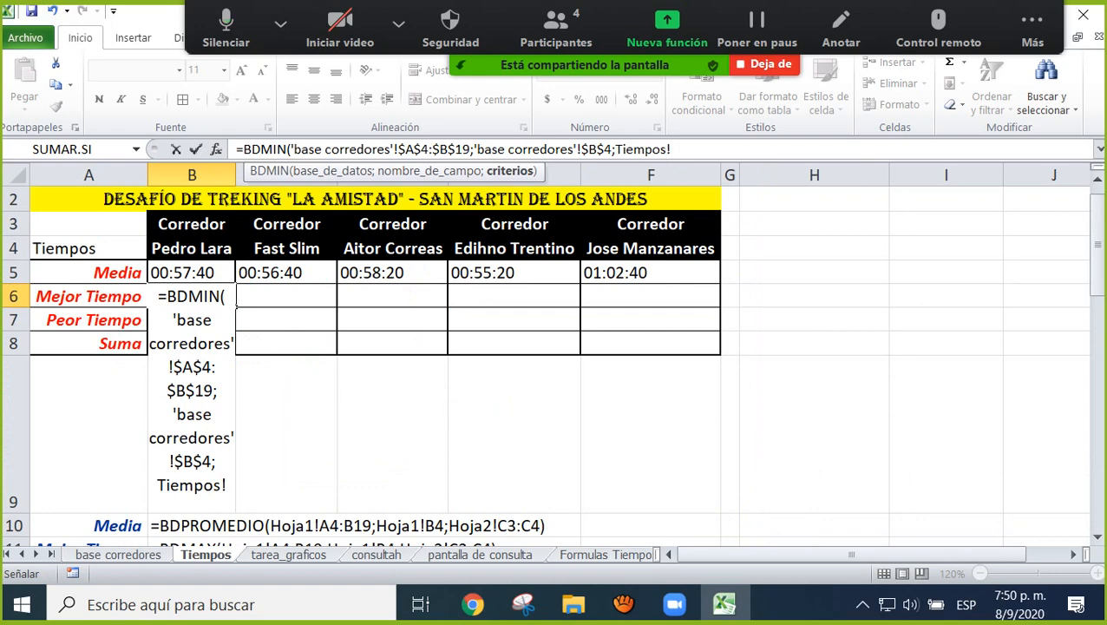
{"action": "left_click_drag", "start_coordinate": [191, 224], "coordinate": [191, 248]}
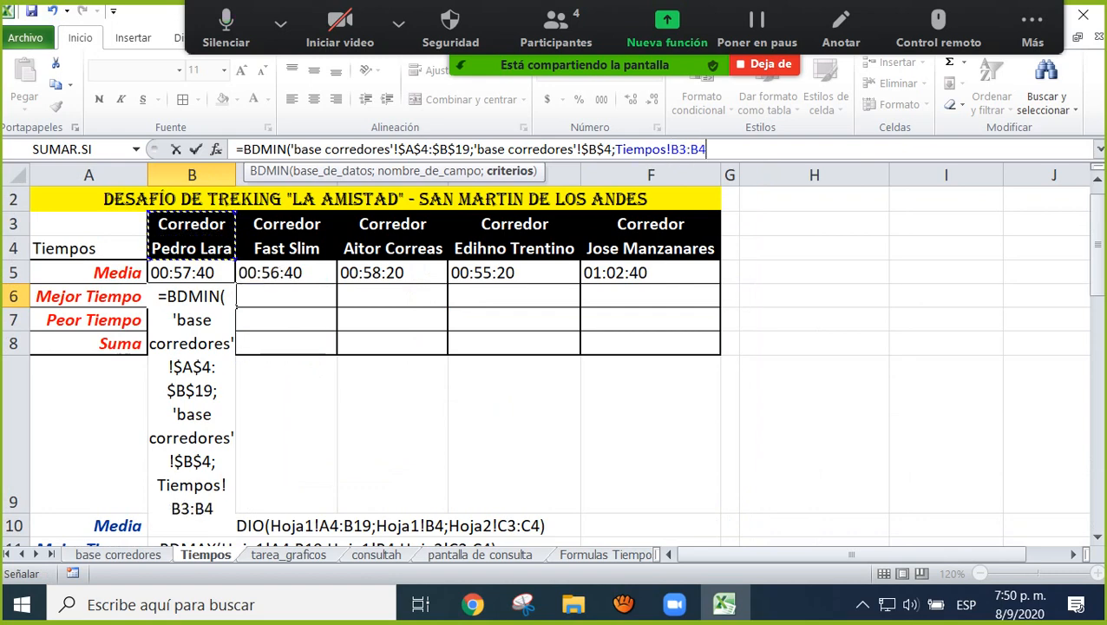
{"action": "type", "text": ")"}
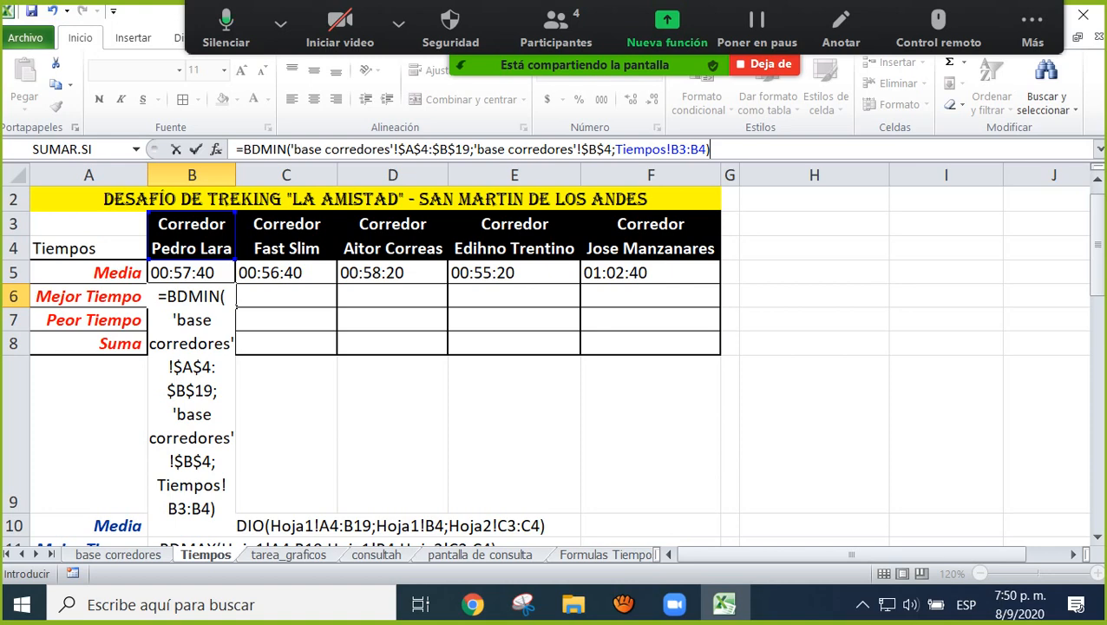
{"action": "key", "text": "Return"}
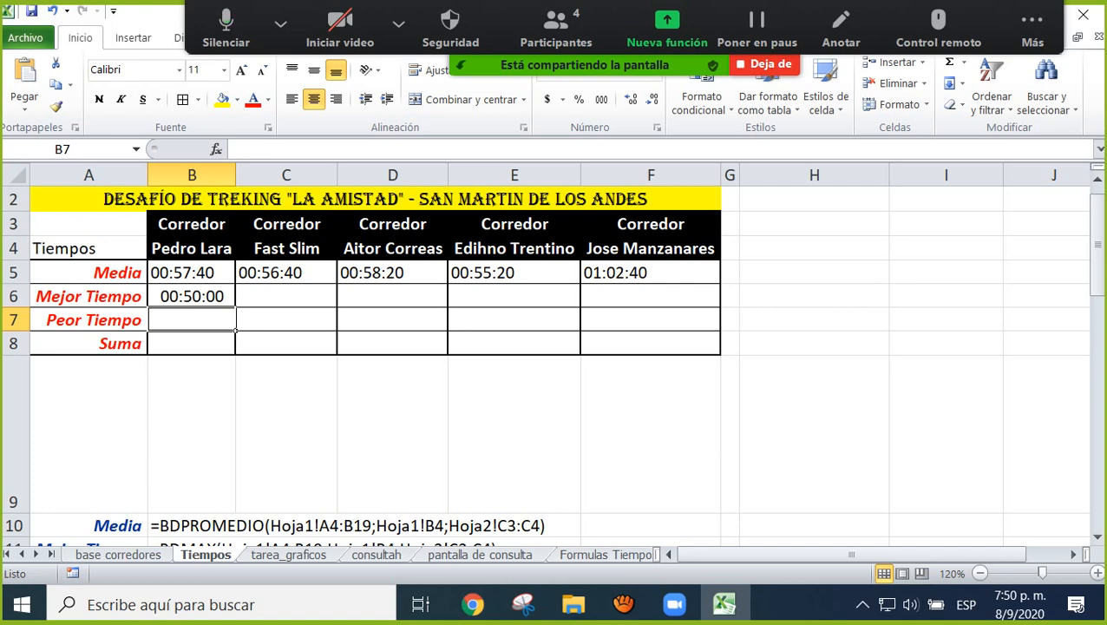
Fill the BDMIN formula from B6 across to F6 and centre the Media times in B5:F5.
{"action": "left_click", "coordinate": [192, 297]}
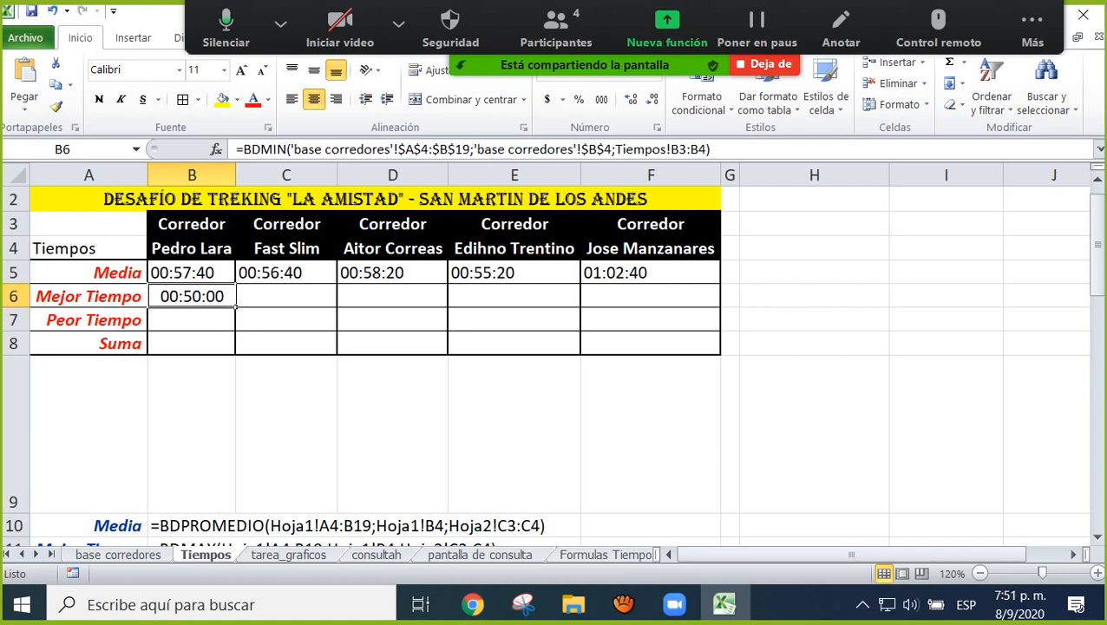
{"action": "left_click_drag", "start_coordinate": [236, 308], "coordinate": [650, 300]}
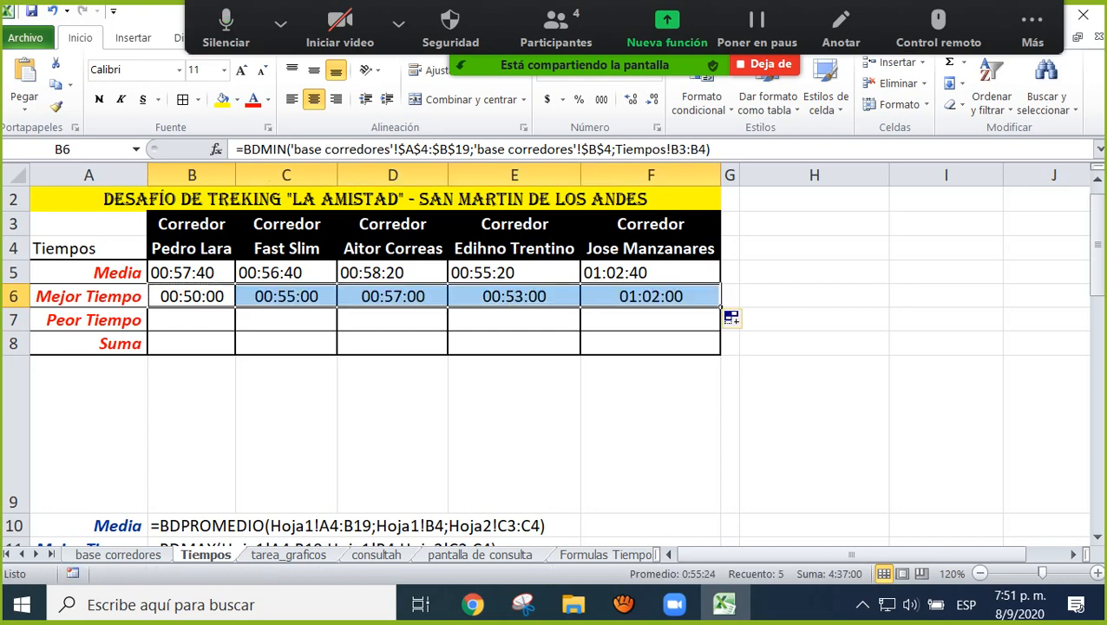
{"action": "left_click_drag", "start_coordinate": [192, 272], "coordinate": [650, 272]}
{"action": "left_click", "coordinate": [314, 99]}
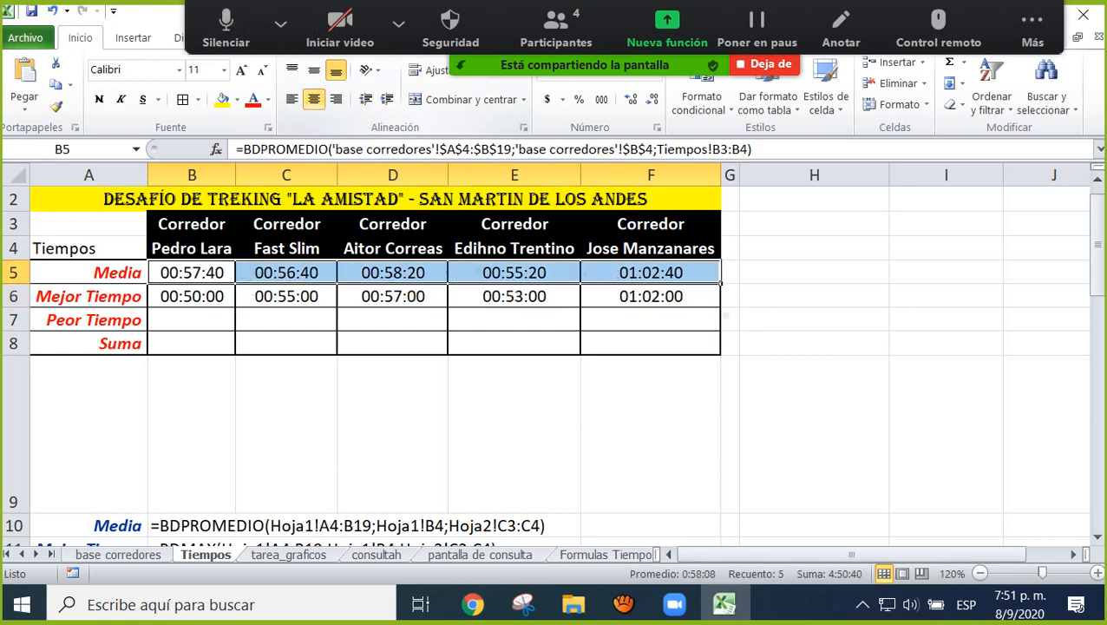
Delete the formula in B6 of the Mejor Tiempo row and start a new BDMIN formula there.
{"action": "left_click", "coordinate": [286, 296]}
{"action": "left_click", "coordinate": [192, 296]}
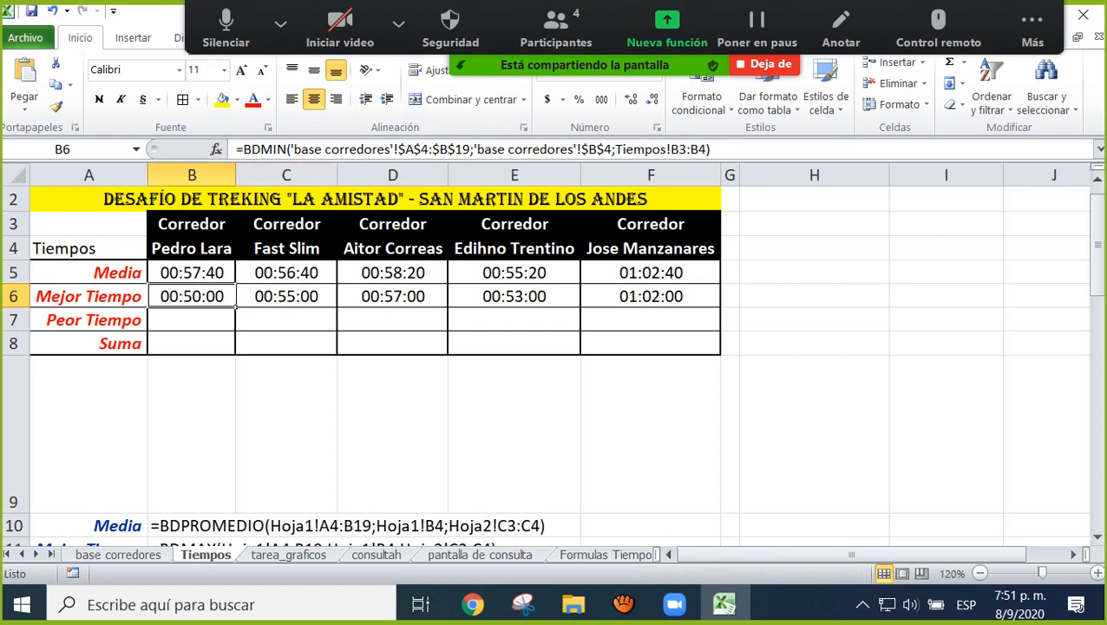
{"action": "key", "text": "Delete"}
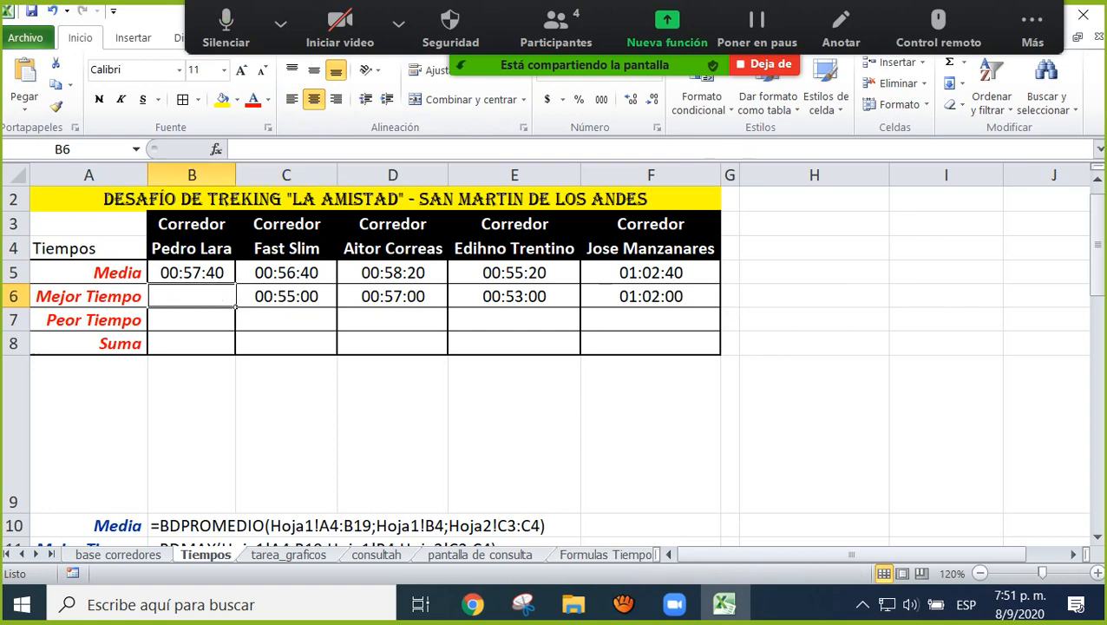
{"action": "type", "text": "="}
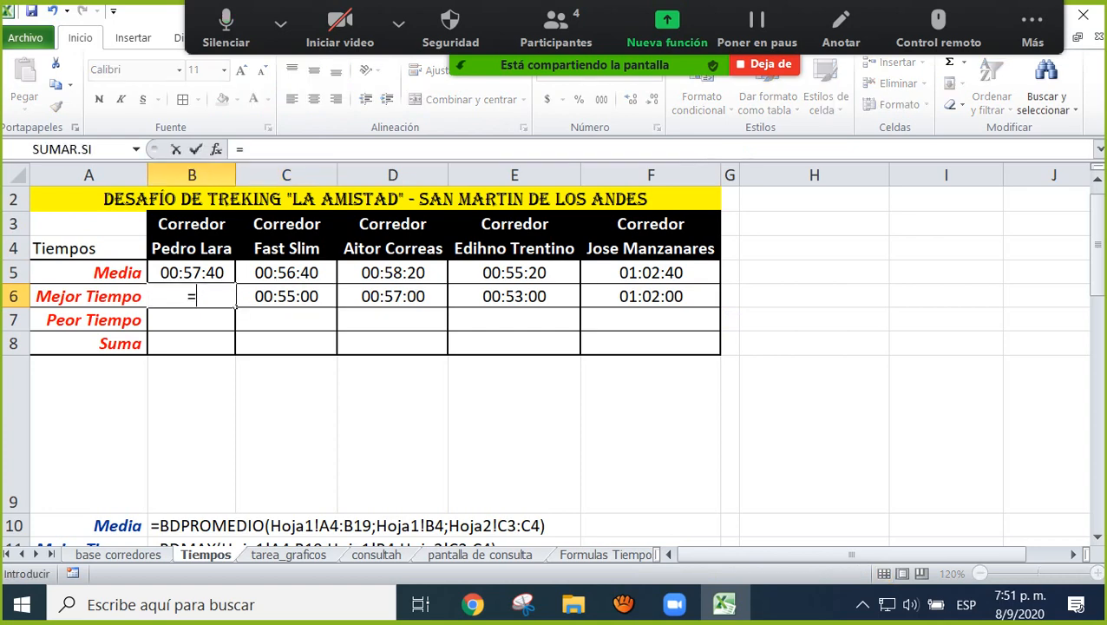
{"action": "type", "text": "bd"}
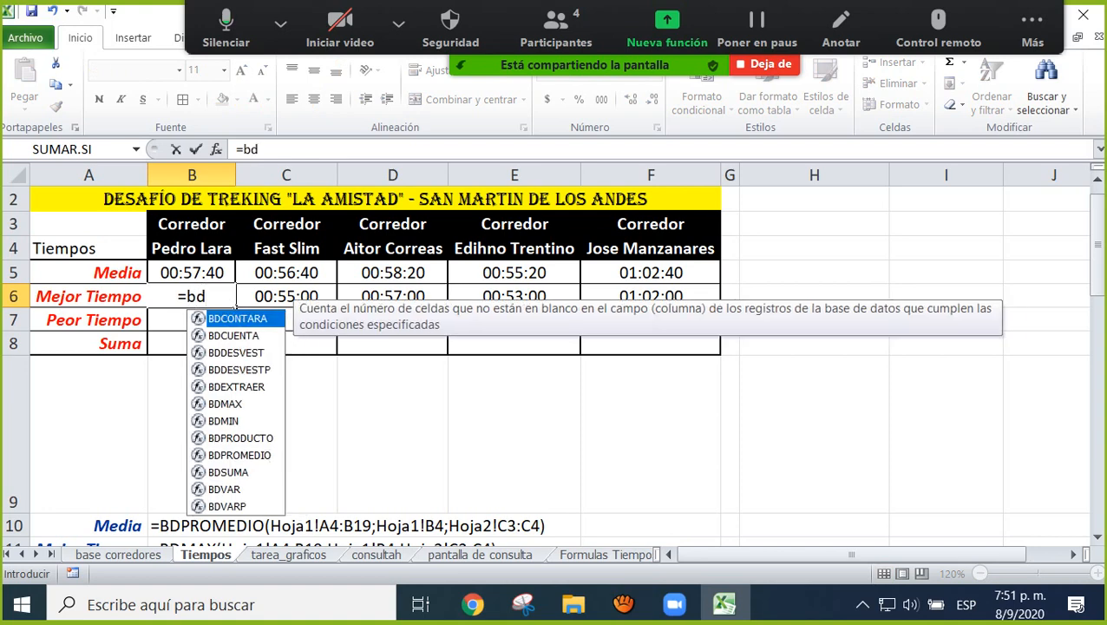
{"action": "key", "text": "Down"}
{"action": "key", "text": "Down"}
{"action": "key", "text": "Down"}
{"action": "key", "text": "Down"}
{"action": "key", "text": "Down"}
{"action": "key", "text": "Down"}
{"action": "key", "text": "Tab"}
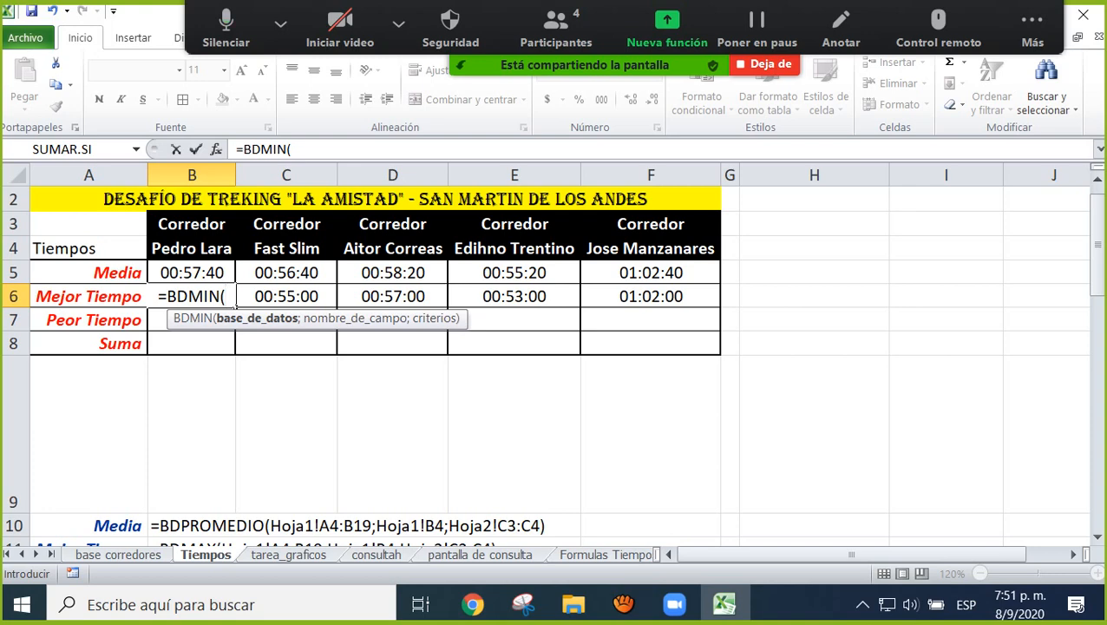
Supply A4:B19 on base corredores as the database argument of the new BDMIN formula, fixed as $A$4:$B$19.
{"action": "left_click", "coordinate": [118, 555]}
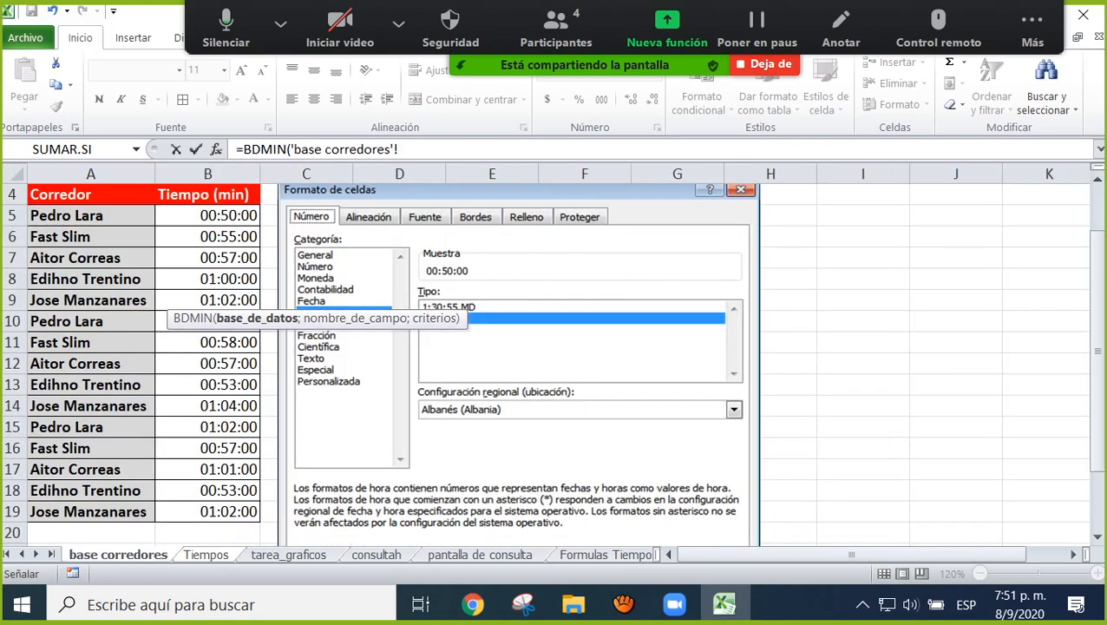
{"action": "left_click_drag", "start_coordinate": [130, 195], "coordinate": [256, 515]}
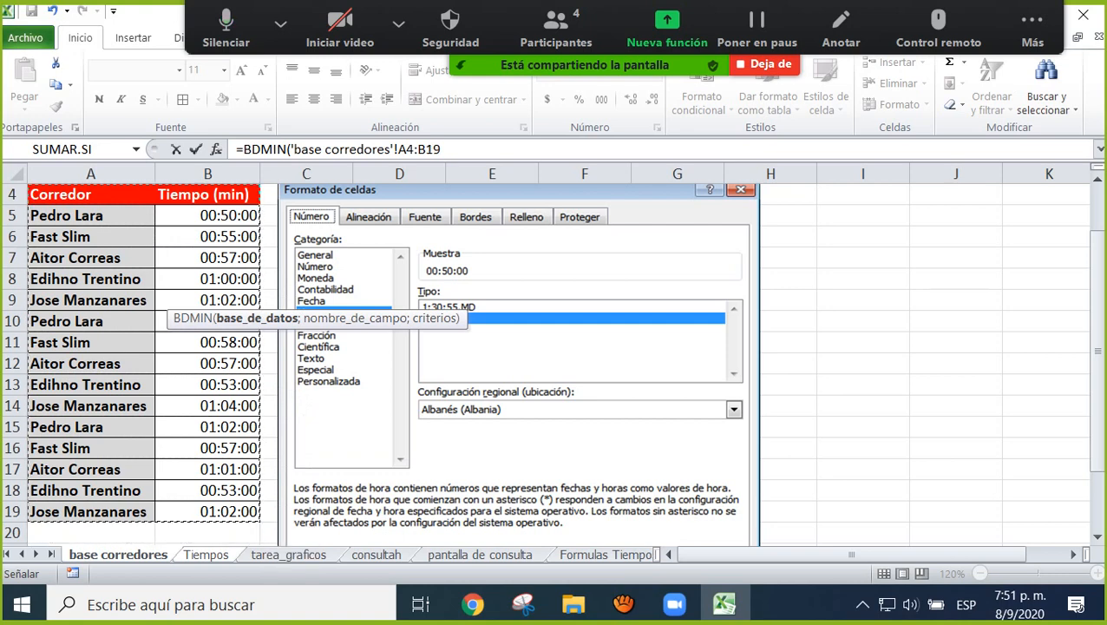
{"action": "key", "text": "F4"}
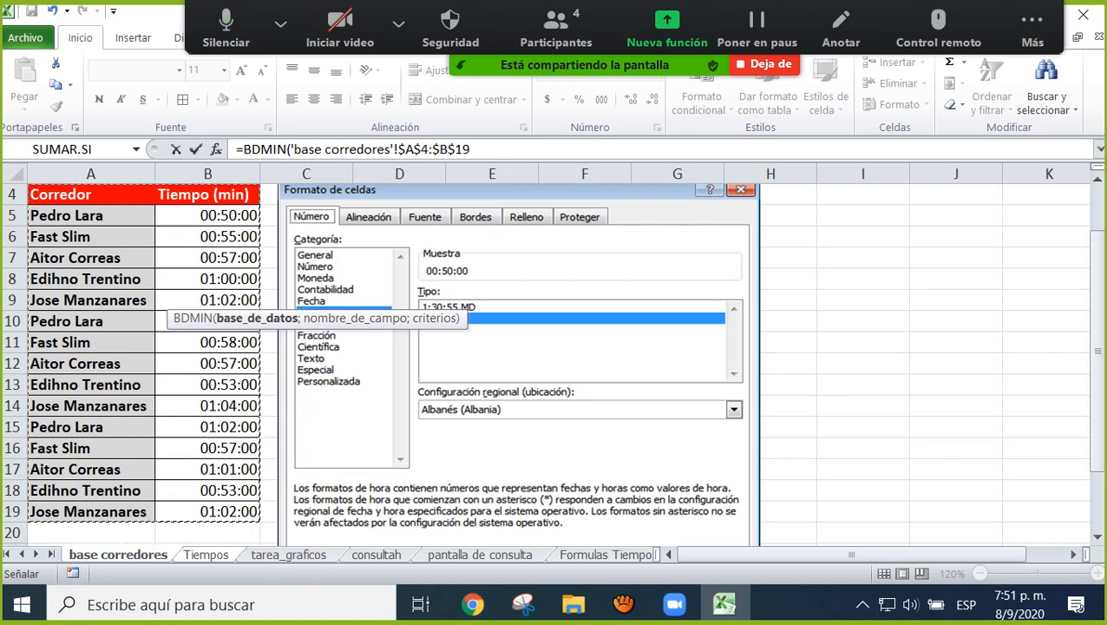
{"action": "type", "text": ";"}
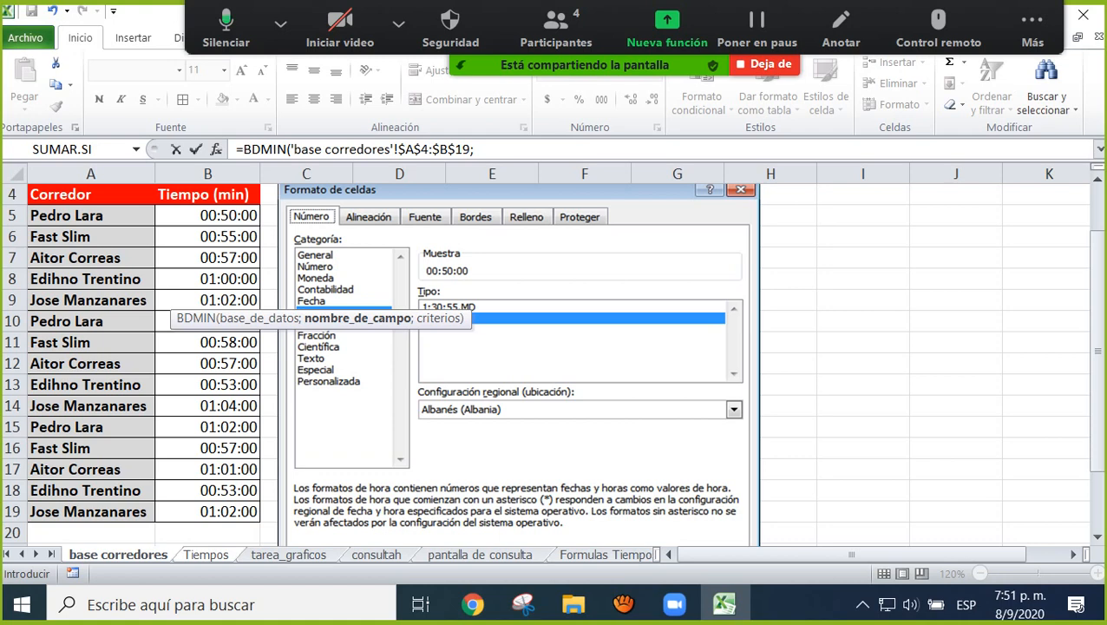
Finish the B6 formula with base corredores $B$4 as the field name and Tiempos B3:B4 as the criteria.
{"action": "left_click", "coordinate": [207, 195]}
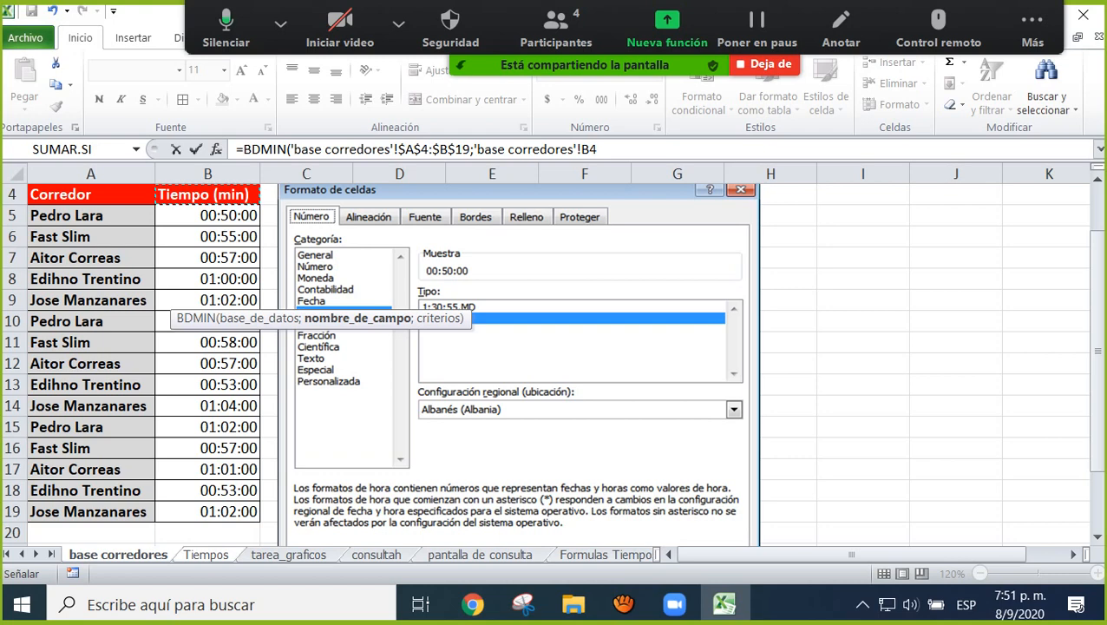
{"action": "key", "text": "F4"}
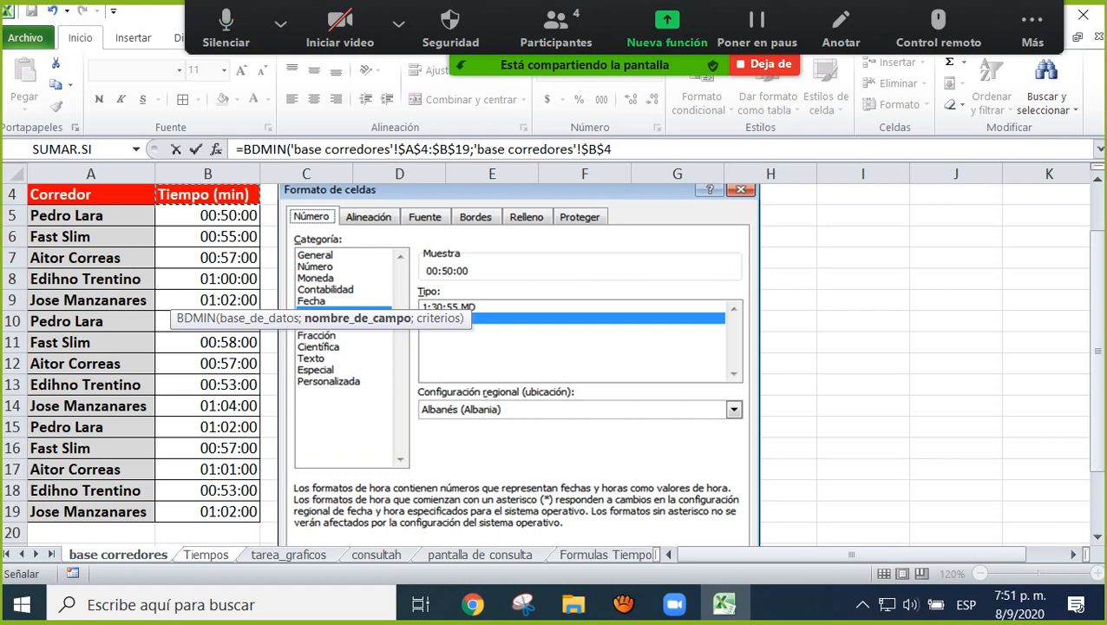
{"action": "type", "text": ";"}
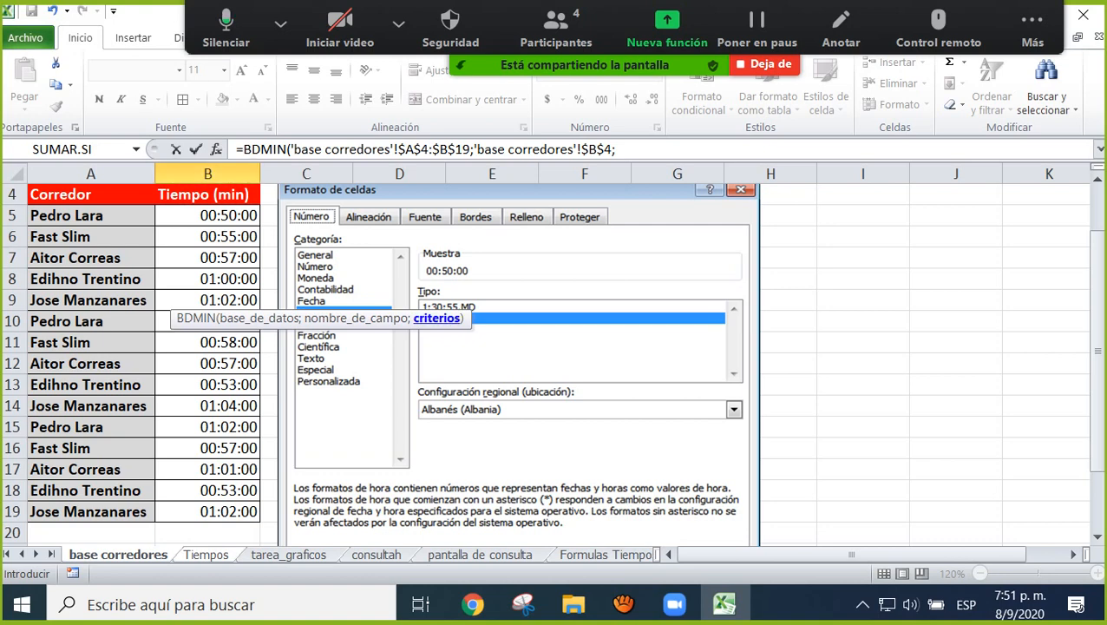
{"action": "left_click", "coordinate": [206, 554]}
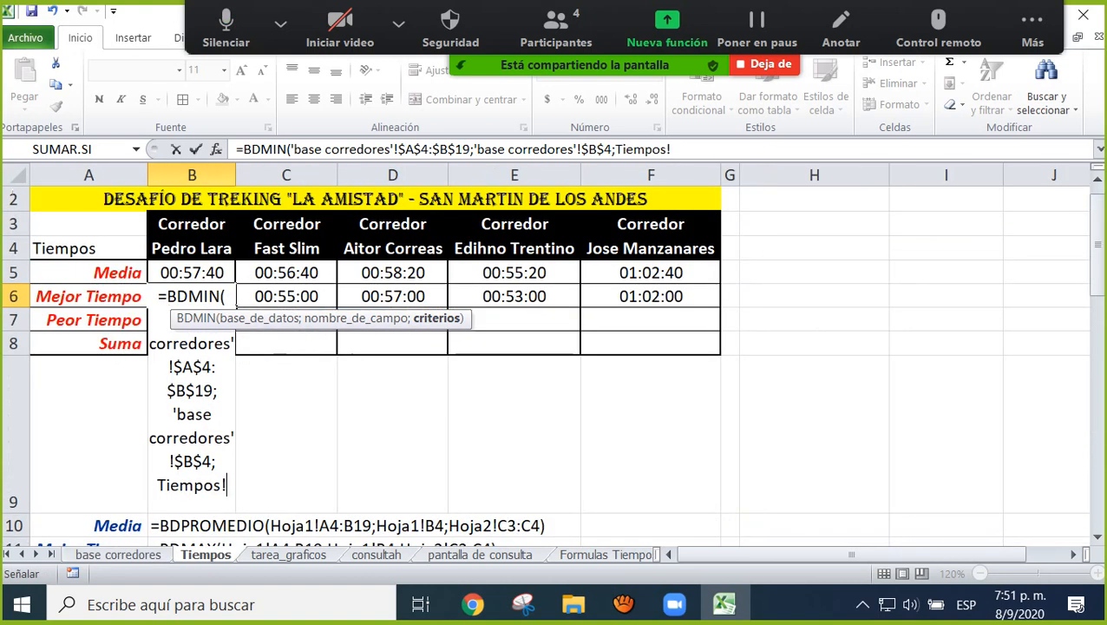
{"action": "left_click_drag", "start_coordinate": [192, 227], "coordinate": [227, 253]}
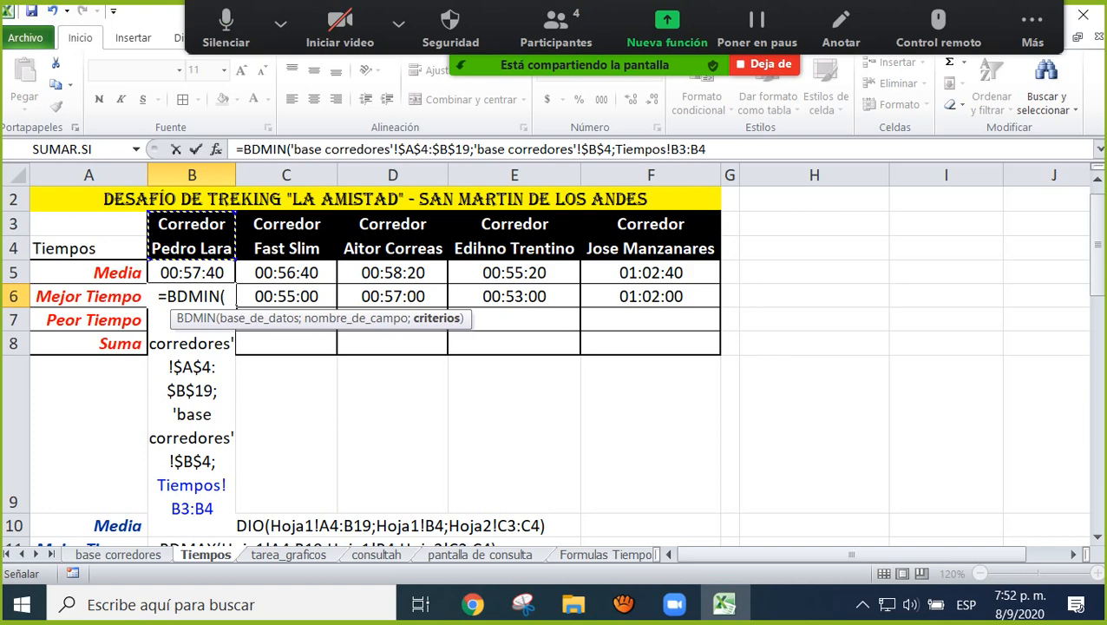
{"action": "type", "text": ")"}
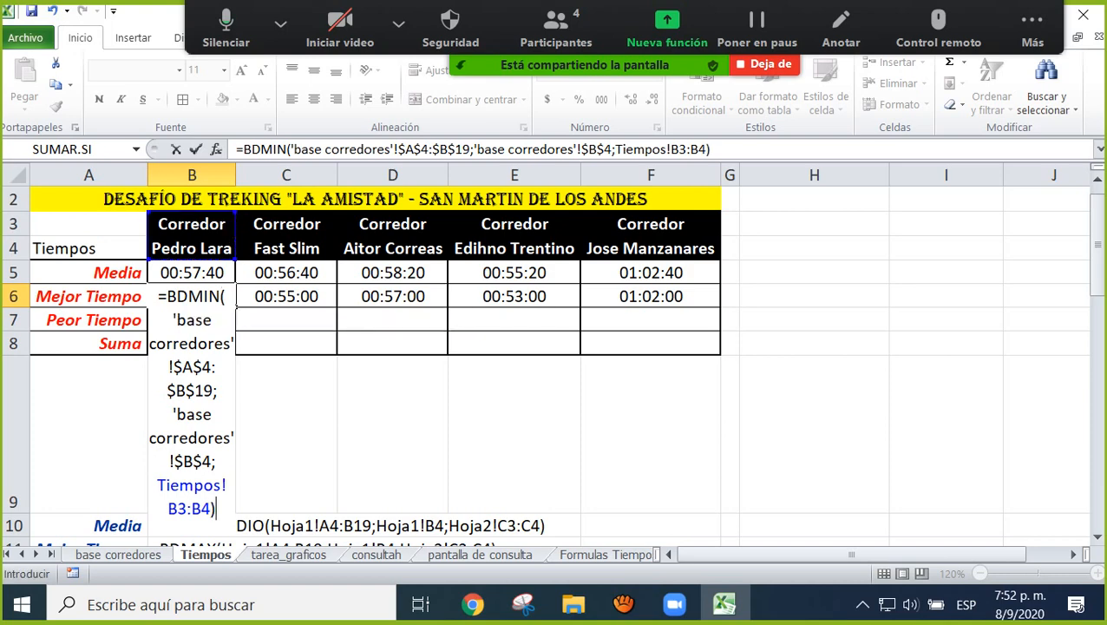
{"action": "key", "text": "Return"}
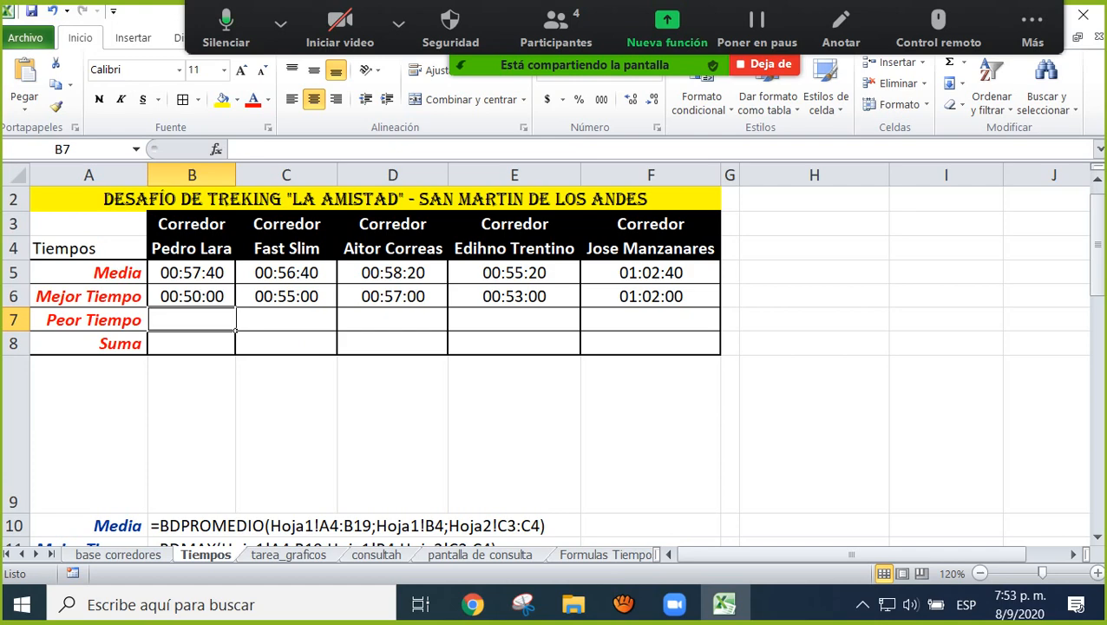
Start a BDMAX formula in B7 of the Peor Tiempo row.
{"action": "type", "text": "="}
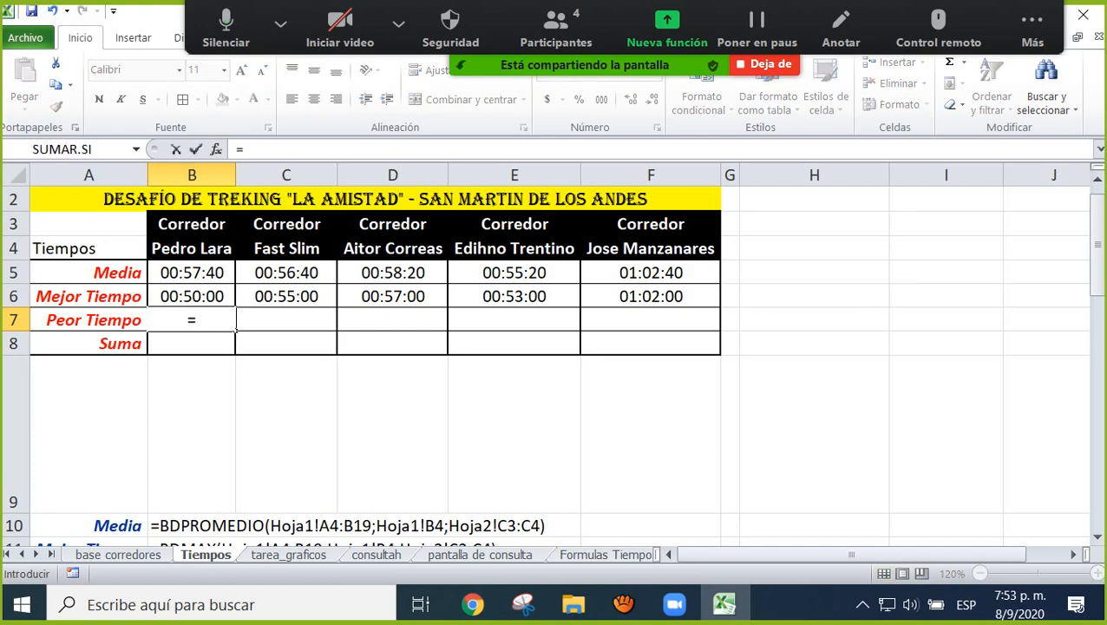
{"action": "type", "text": "bd"}
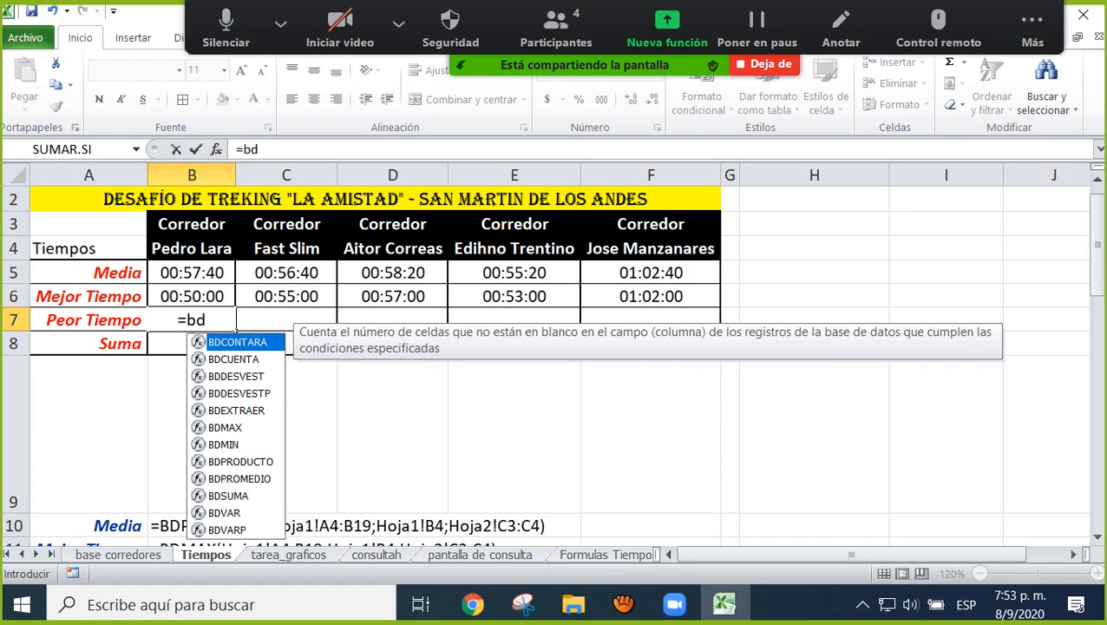
{"action": "key", "text": "Down"}
{"action": "key", "text": "Down"}
{"action": "key", "text": "Down"}
{"action": "key", "text": "Down"}
{"action": "key", "text": "Down"}
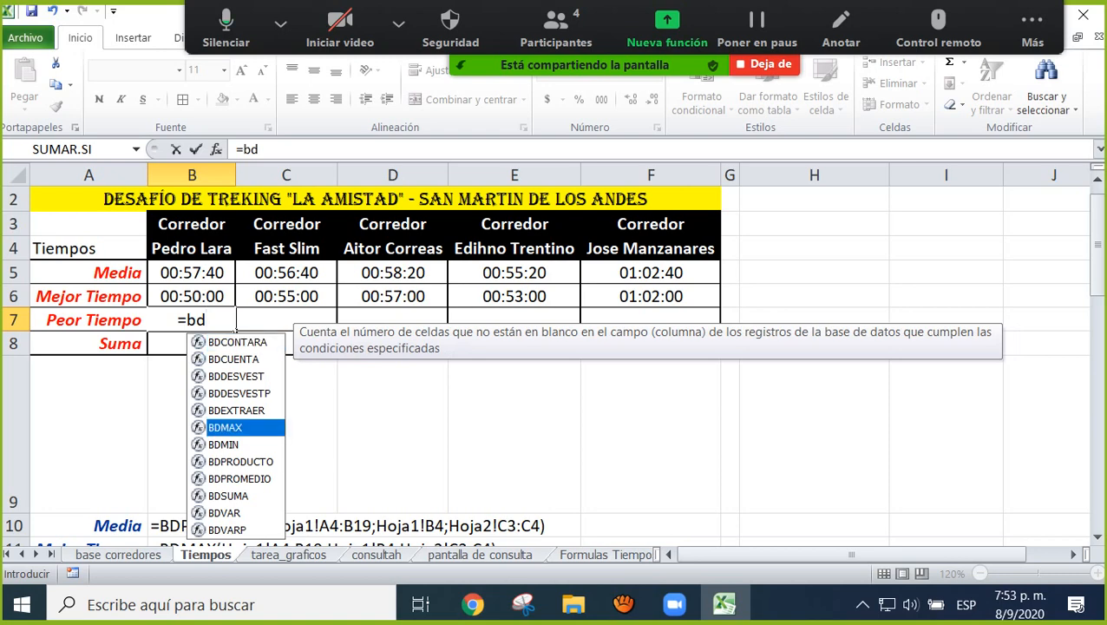
{"action": "key", "text": "Tab"}
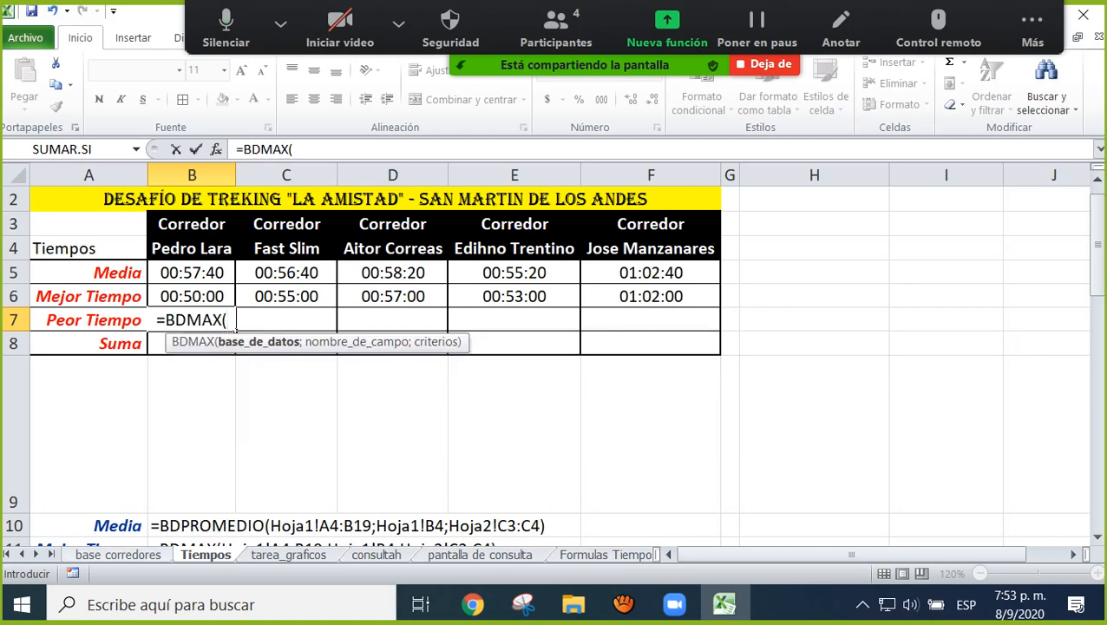
Supply A4:B19 on base corredores as the BDMAX database argument, fixed as $A$4:$B$19.
{"action": "left_click", "coordinate": [118, 554]}
{"action": "left_click_drag", "start_coordinate": [87, 194], "coordinate": [259, 512]}
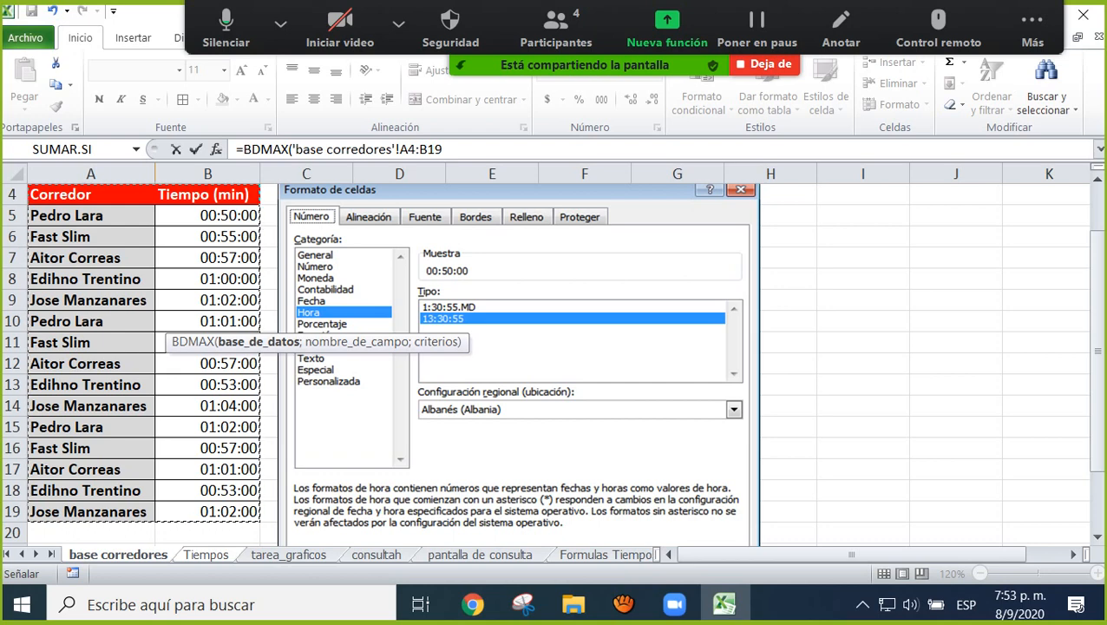
{"action": "key", "text": "F4"}
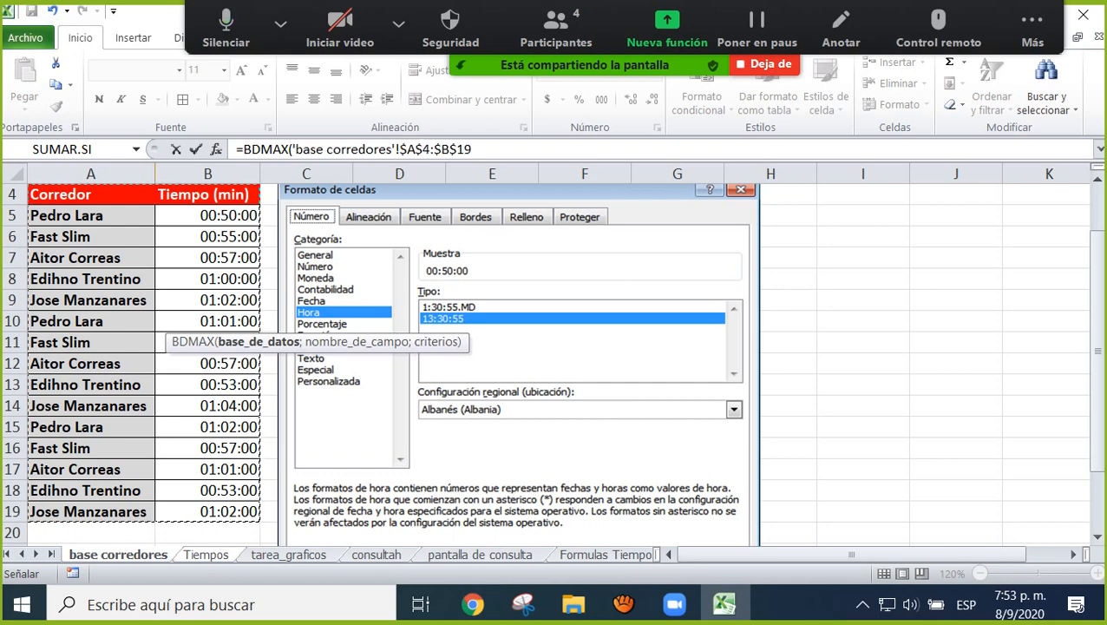
{"action": "type", "text": ";"}
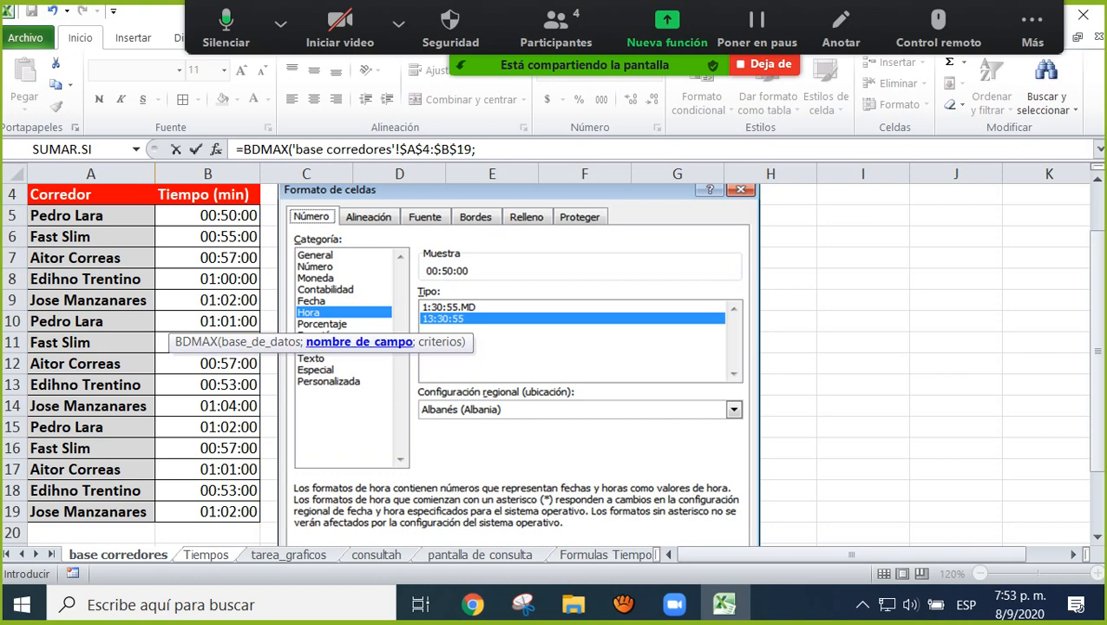
Complete the B7 formula with base corredores $B$4 as the field name and Tiempos B3:B4 as the criteria.
{"action": "left_click", "coordinate": [207, 194]}
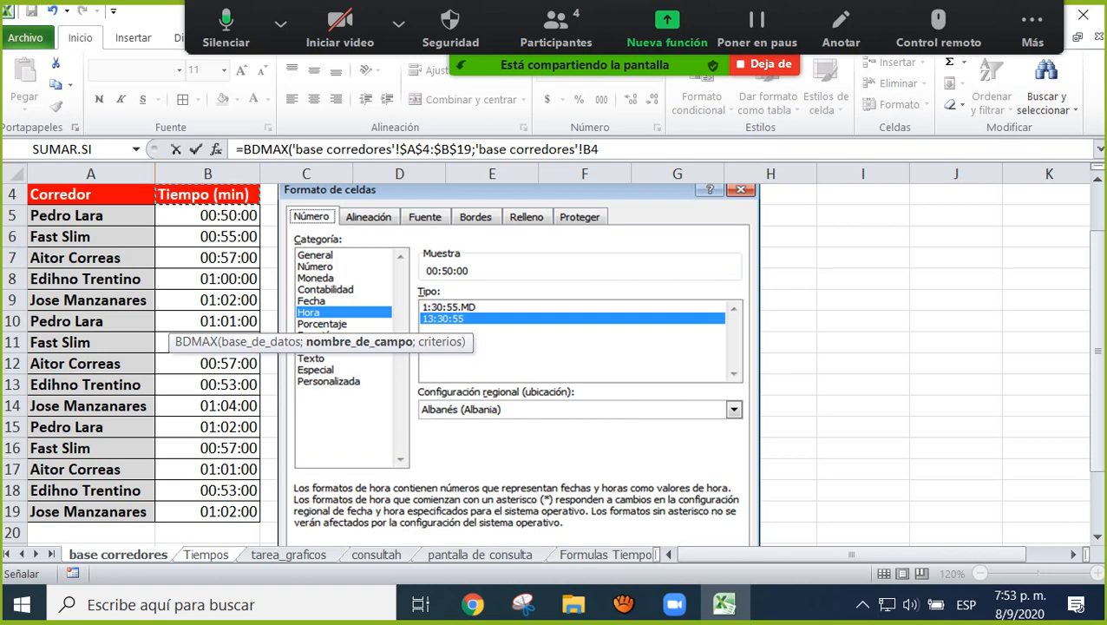
{"action": "key", "text": "F4"}
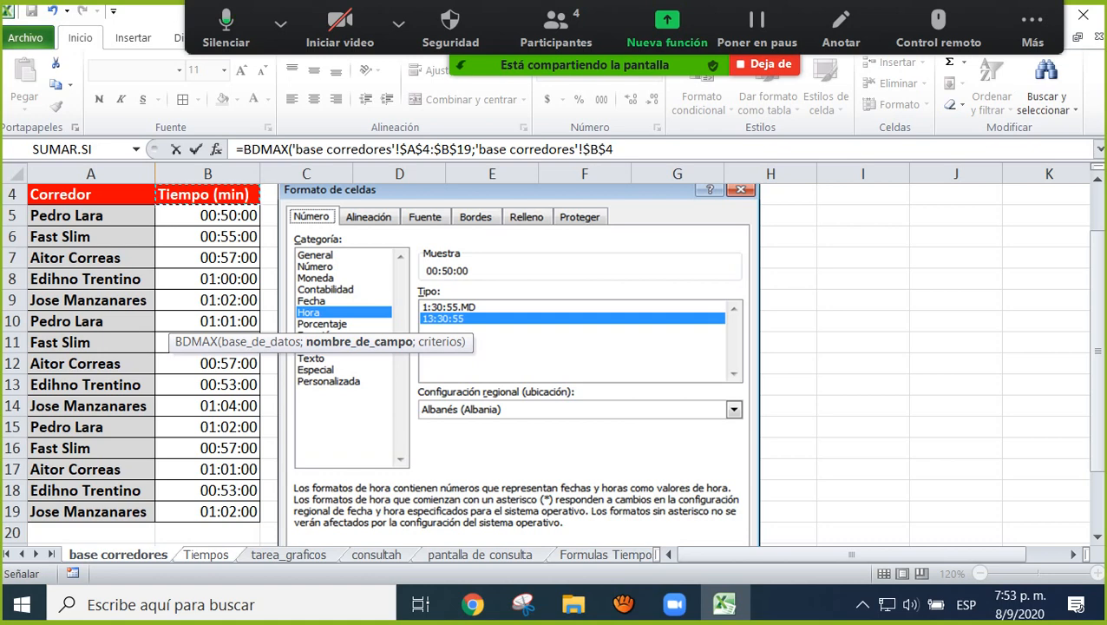
{"action": "type", "text": ";"}
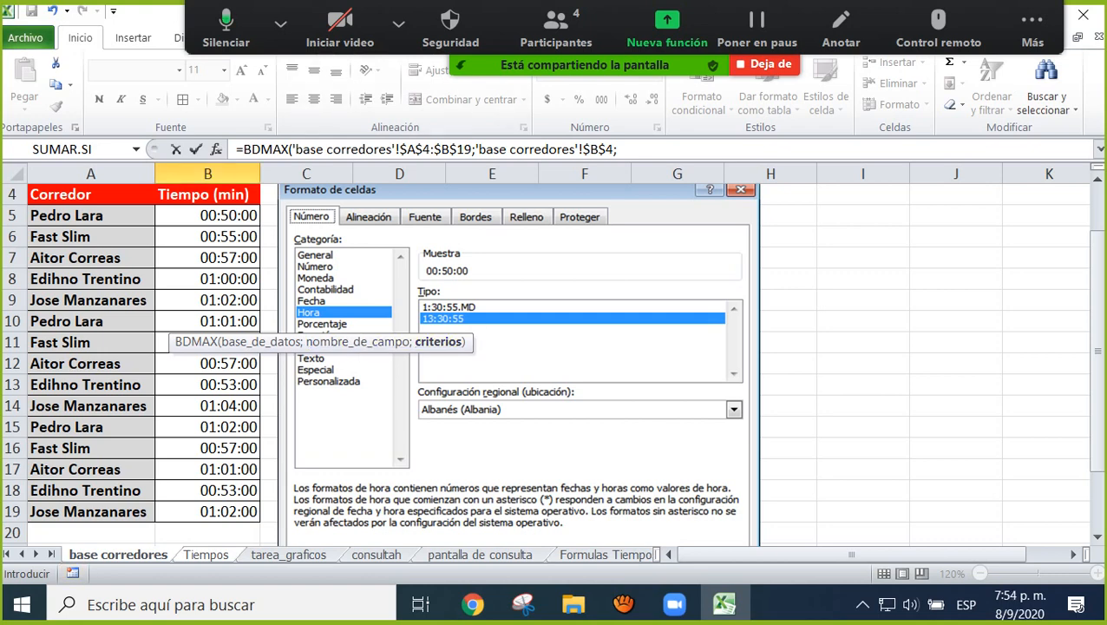
{"action": "left_click", "coordinate": [206, 554]}
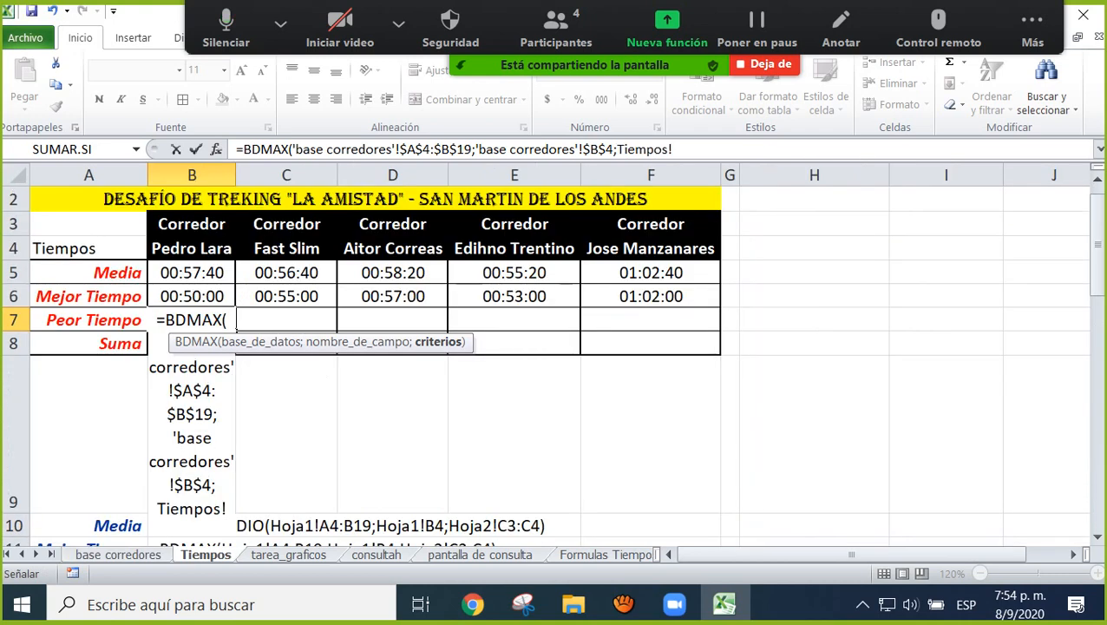
{"action": "left_click_drag", "start_coordinate": [191, 224], "coordinate": [192, 248]}
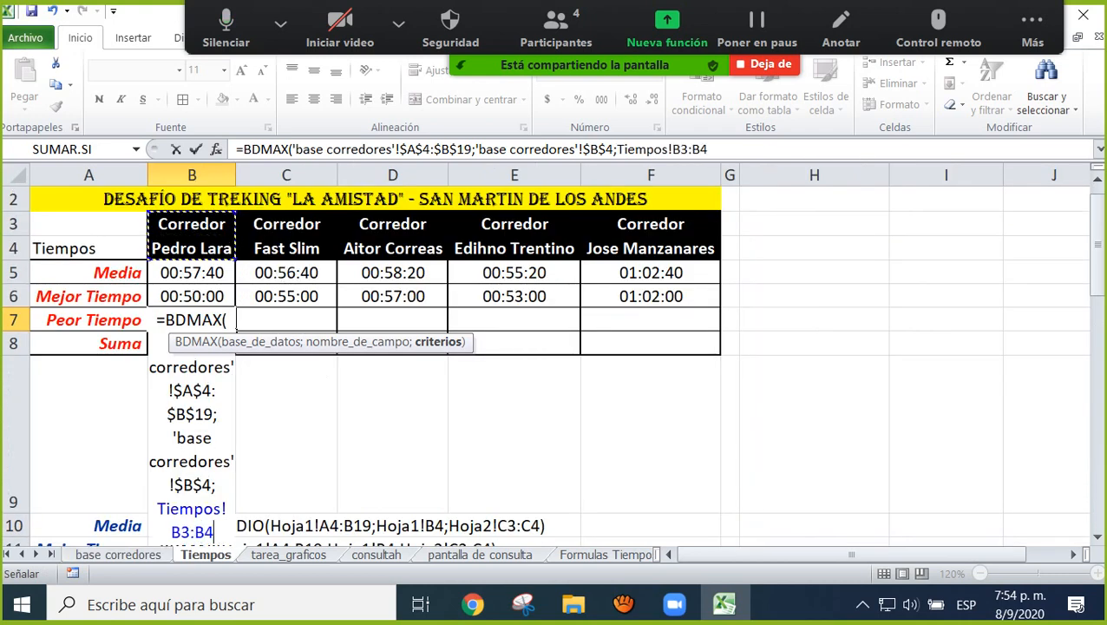
{"action": "type", "text": ")"}
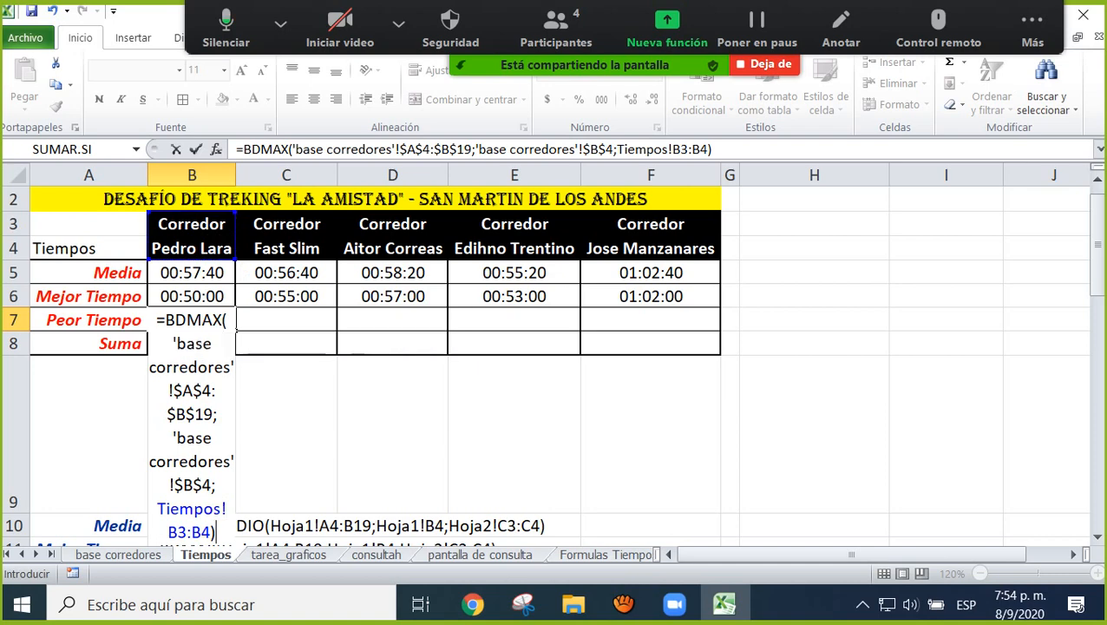
{"action": "key", "text": "Return"}
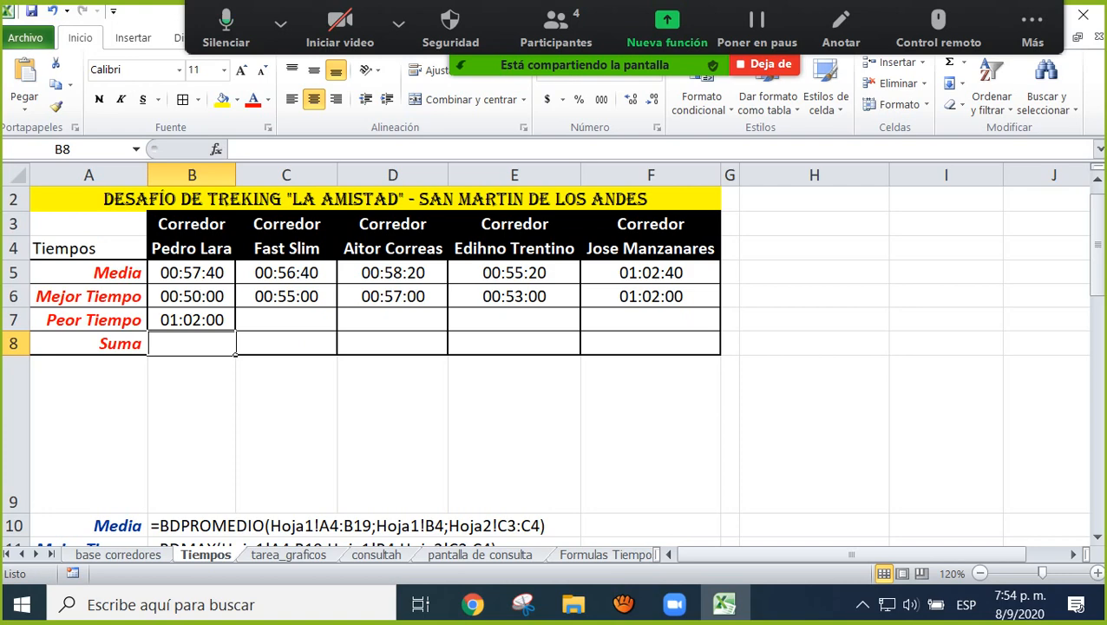
Fill the BDMAX formula from B7 across to F7.
{"action": "left_click", "coordinate": [192, 320]}
{"action": "left_click_drag", "start_coordinate": [236, 330], "coordinate": [676, 322]}
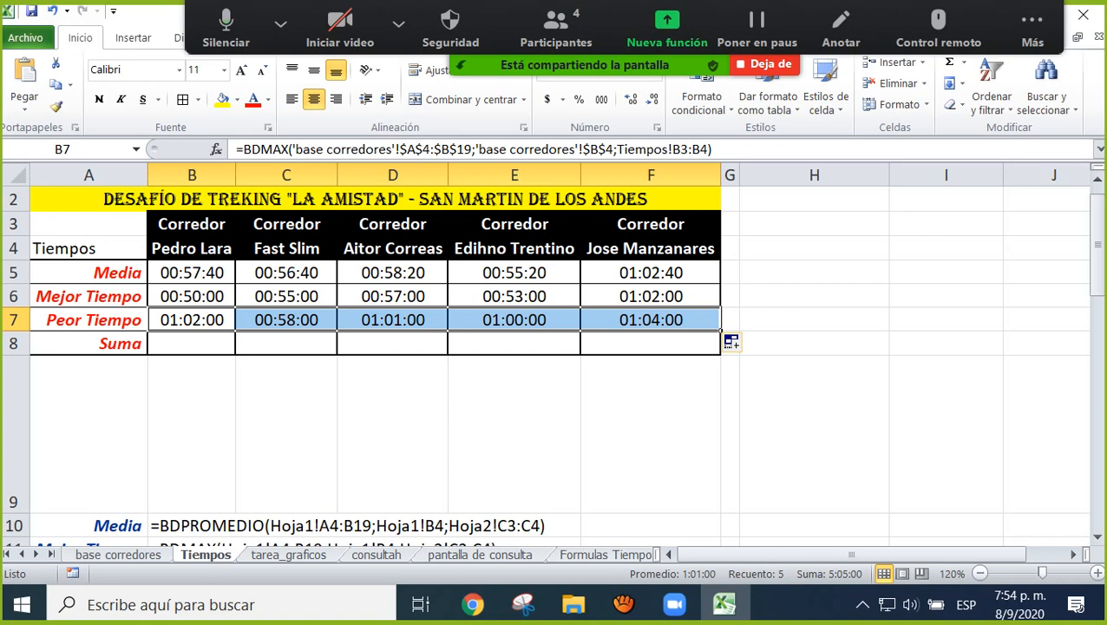
{"action": "left_click", "coordinate": [814, 272]}
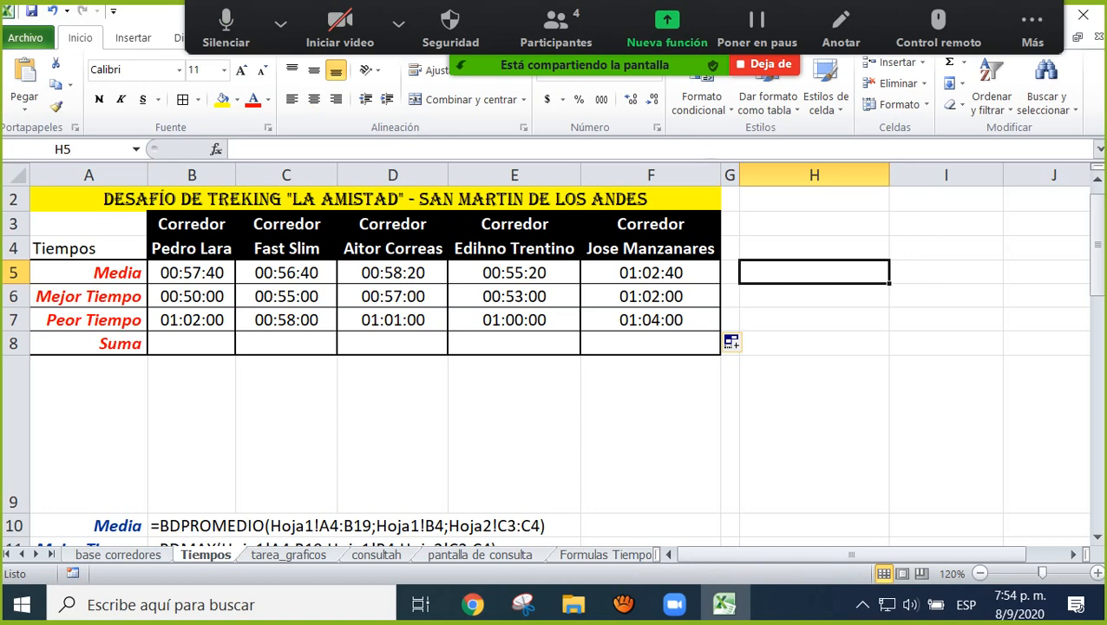
Enter the heading "FUNCIONES:" in H4 beside the times table.
{"action": "left_click", "coordinate": [813, 248]}
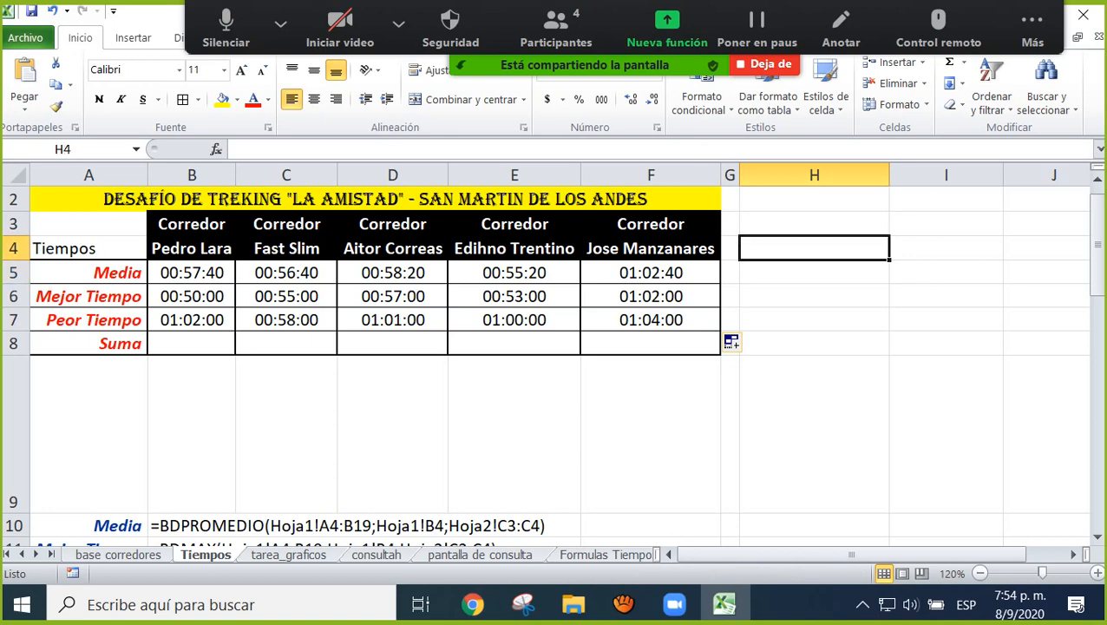
{"action": "type", "text": "f"}
{"action": "key", "text": "BackSpace"}
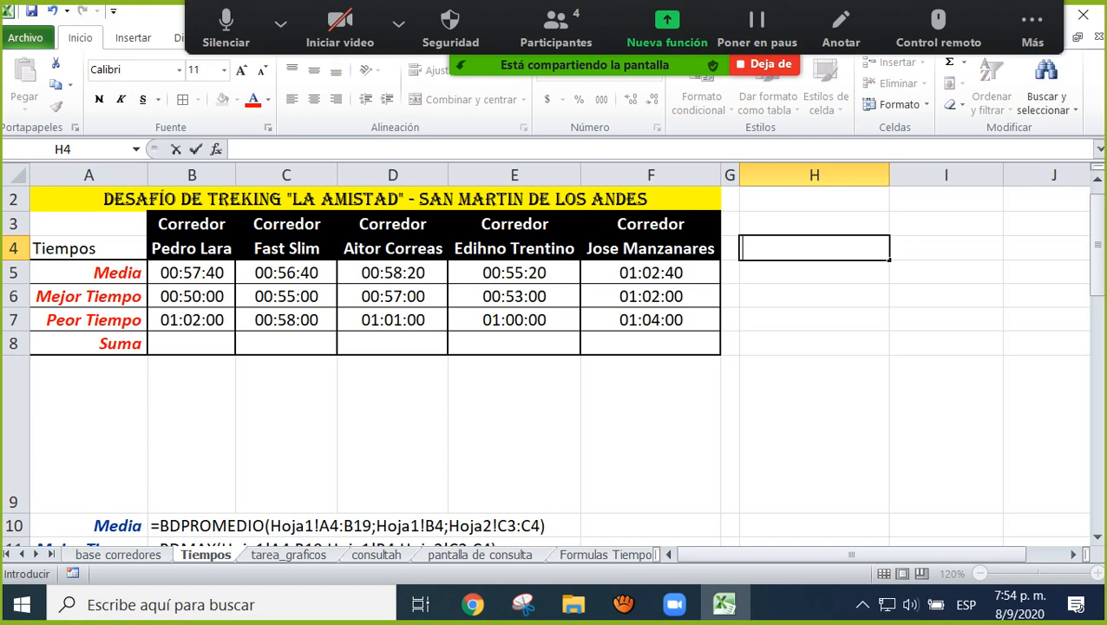
{"action": "type", "text": "FUNCIONES"}
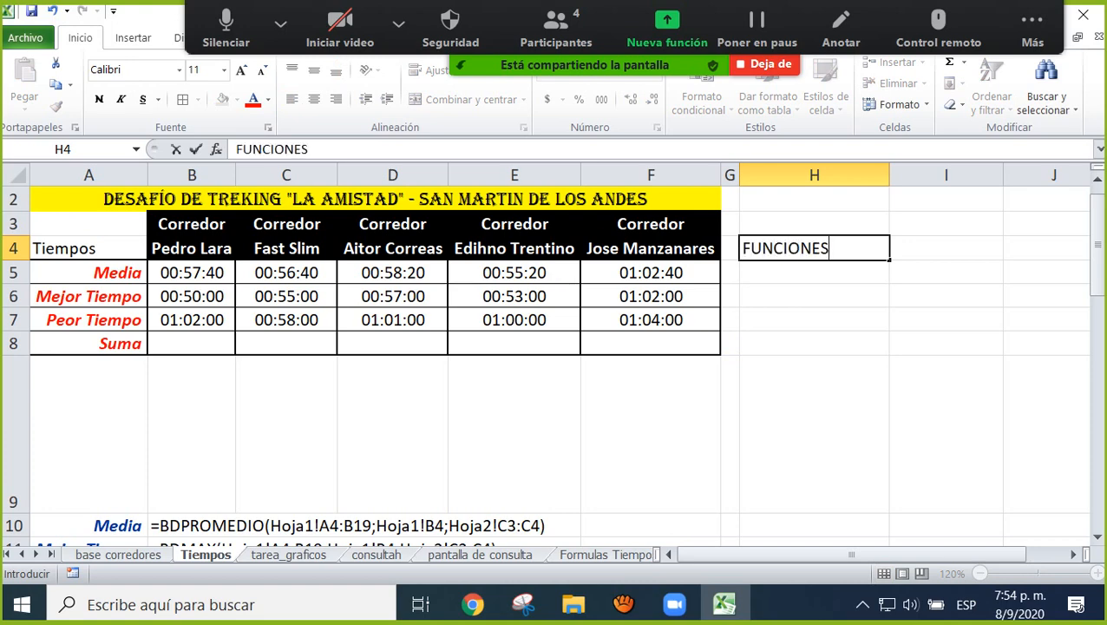
{"action": "type", "text": ":"}
{"action": "key", "text": "Return"}
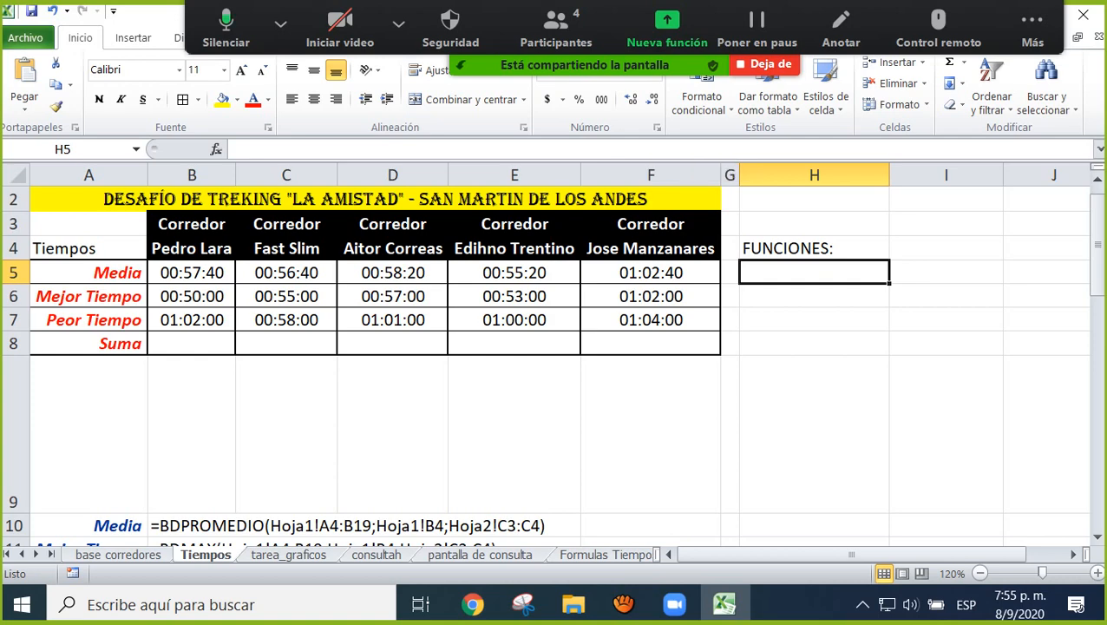
Format the cells H5:H8 under the FUNCIONES heading with the Texto number category.
{"action": "key", "text": "shift+Down"}
{"action": "key", "text": "shift+Down"}
{"action": "key", "text": "shift+Down"}
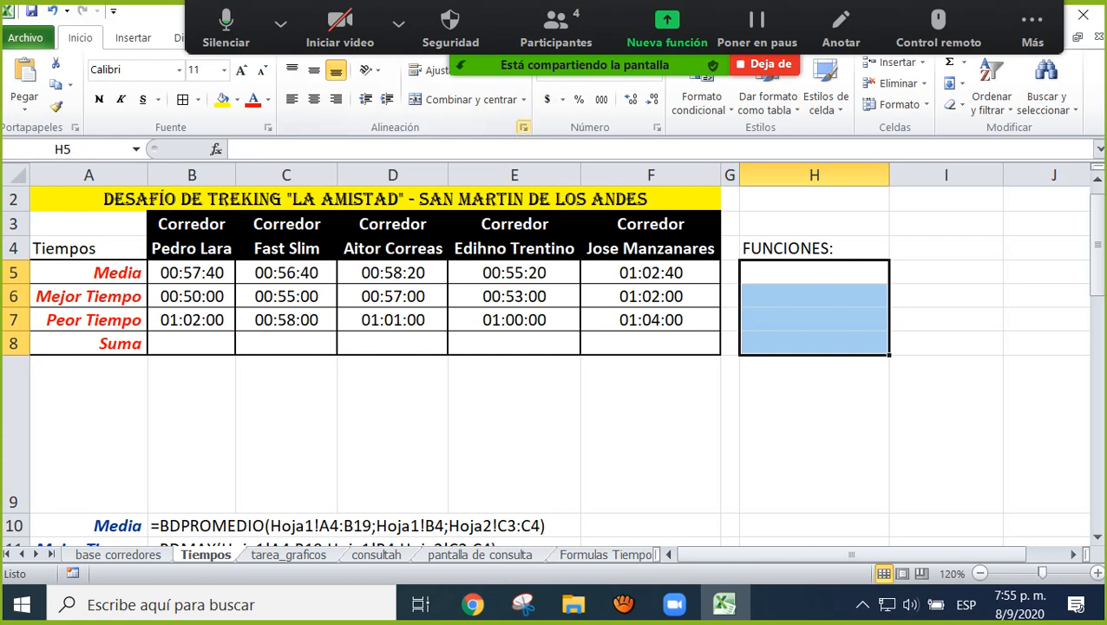
{"action": "left_click", "coordinate": [657, 127]}
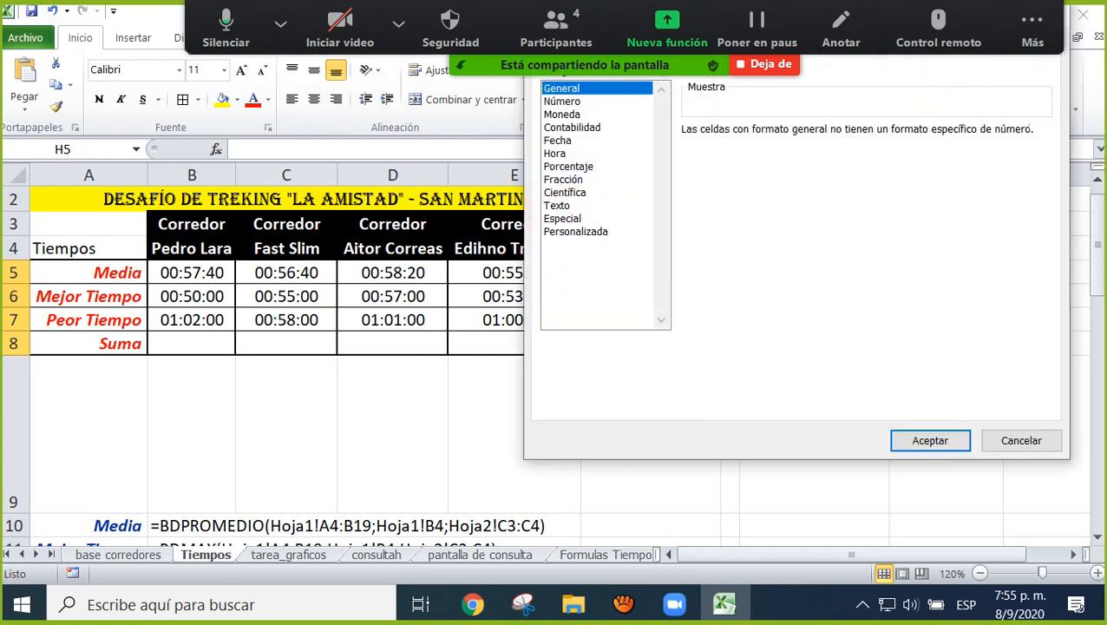
{"action": "left_click", "coordinate": [557, 206]}
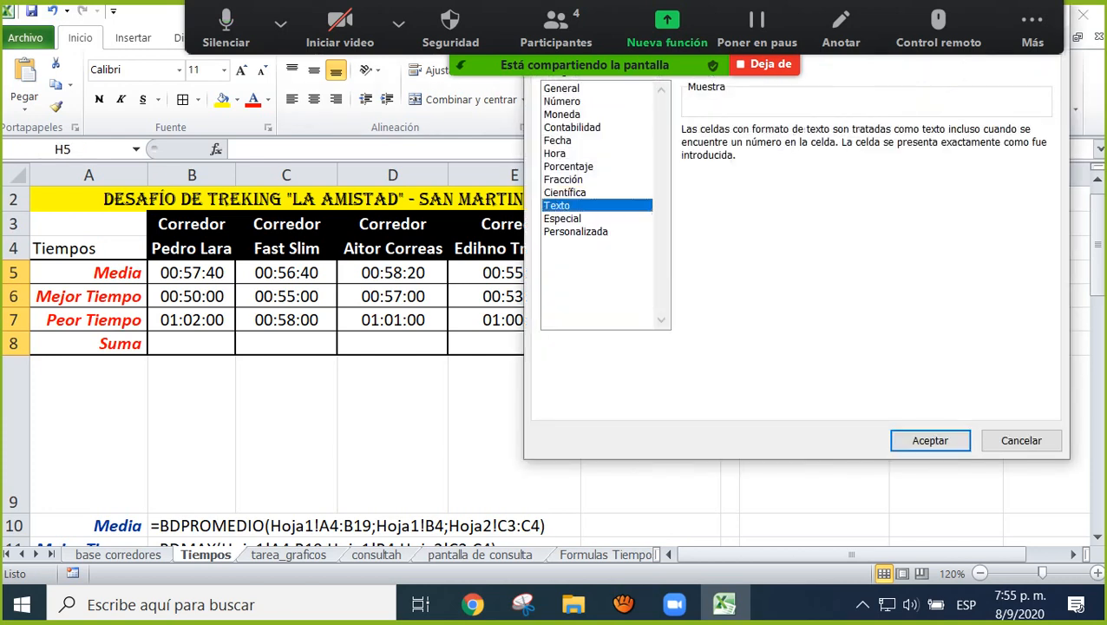
{"action": "left_click", "coordinate": [930, 440]}
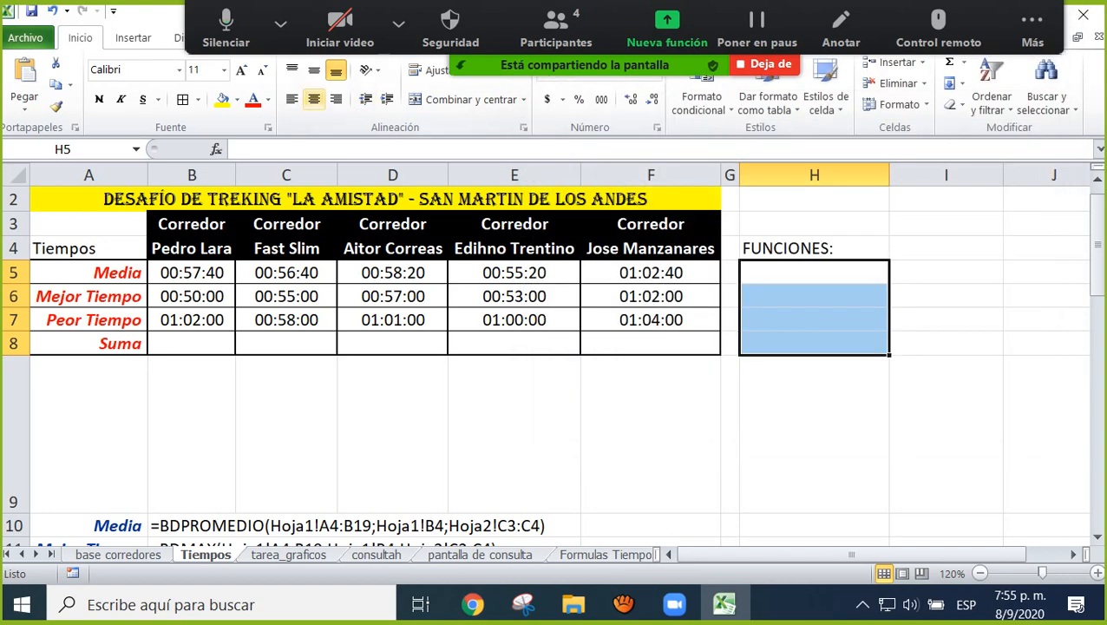
Make the font of H5:H8 bold and dark blue, using the recently used colour.
{"action": "left_click", "coordinate": [268, 99]}
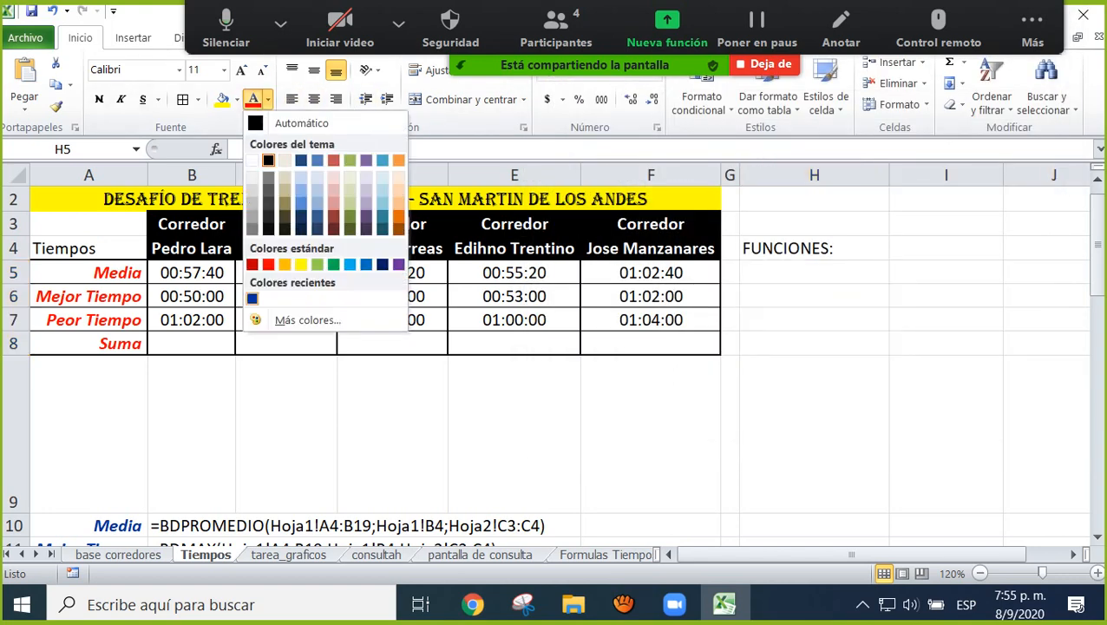
{"action": "left_click", "coordinate": [252, 299]}
{"action": "left_click", "coordinate": [813, 273]}
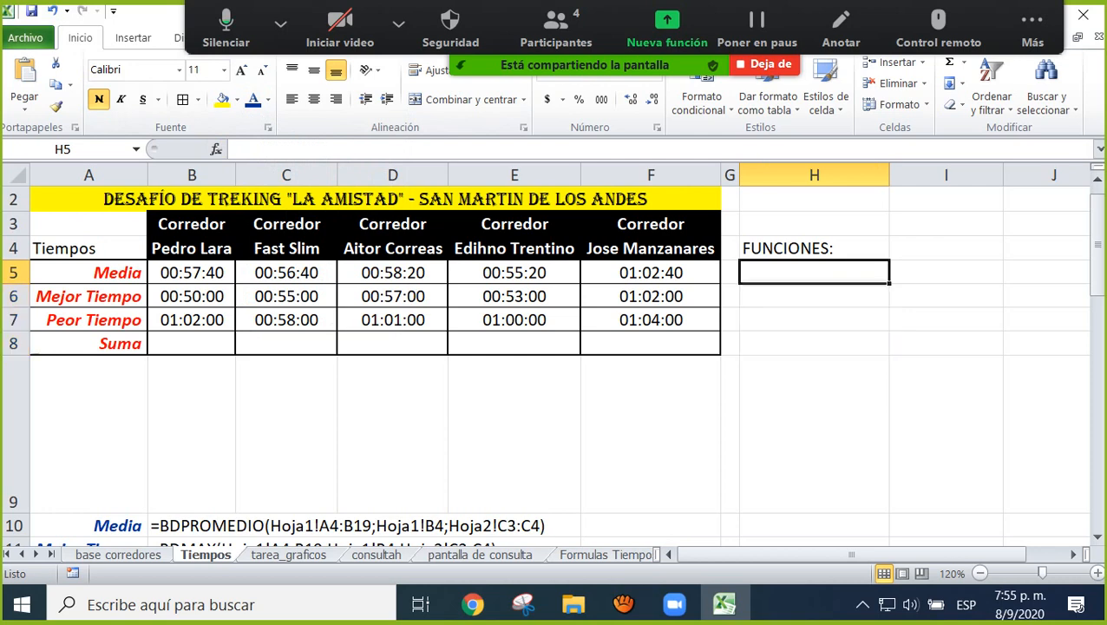
Check the Media formula in B5 and write its function name, =BDPROMEDIO, as text in H5.
{"action": "left_click", "coordinate": [192, 272]}
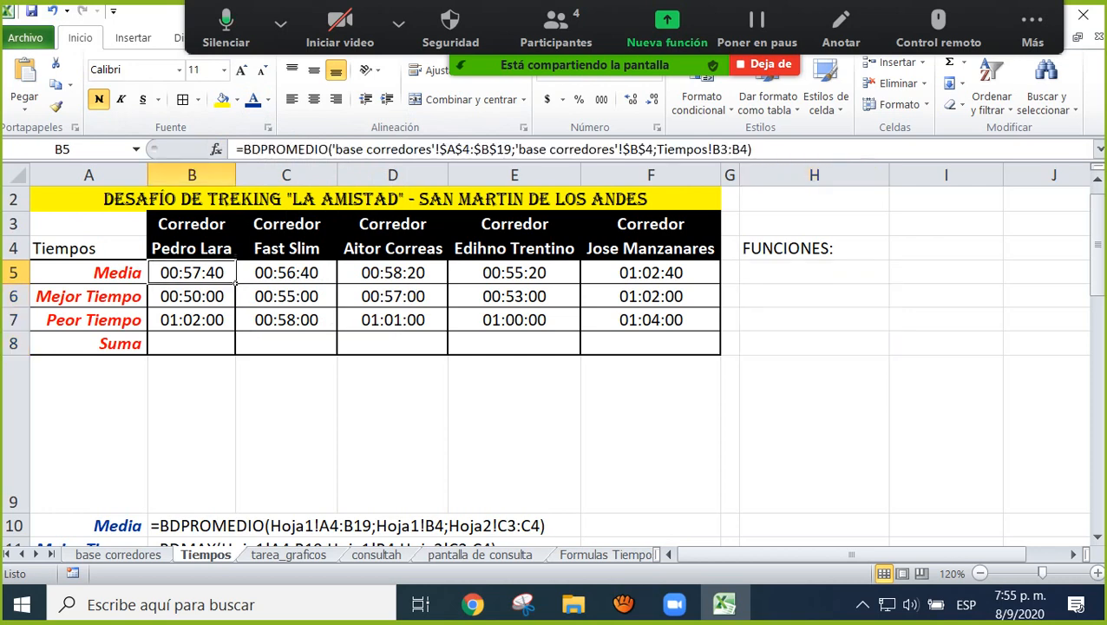
{"action": "left_click", "coordinate": [814, 272]}
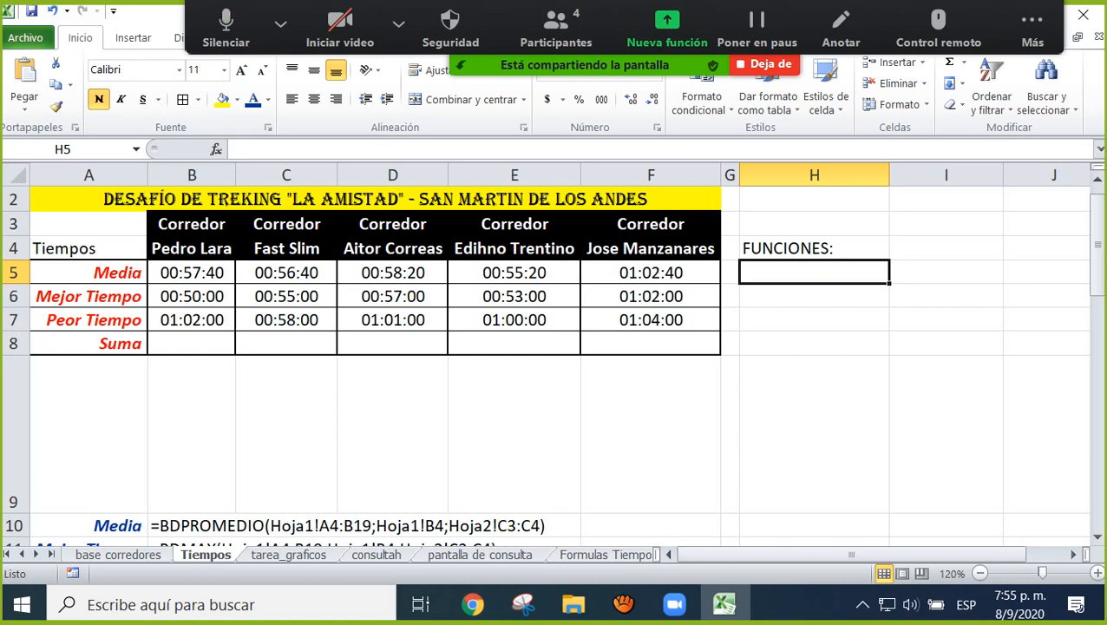
{"action": "type", "text": "=B"}
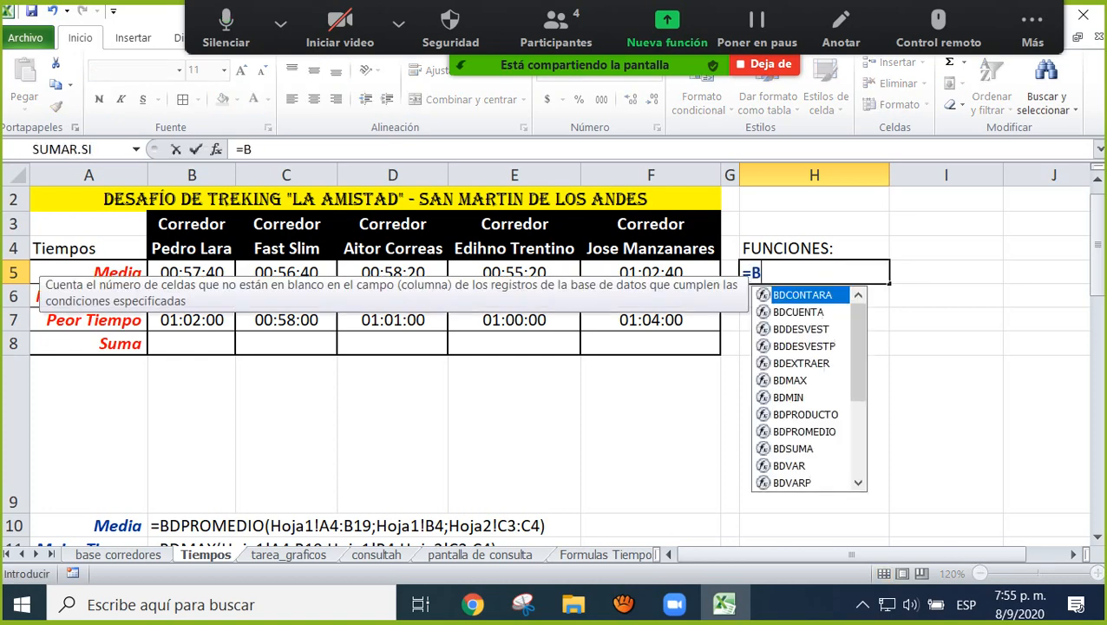
{"action": "type", "text": "DP"}
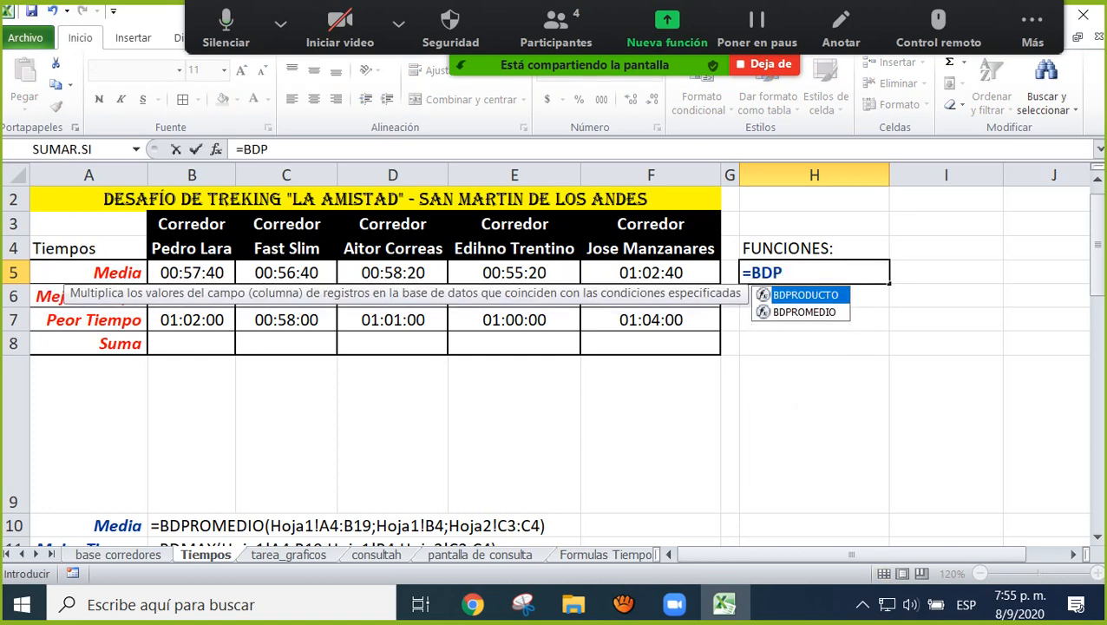
{"action": "key", "text": "Down"}
{"action": "key", "text": "Tab"}
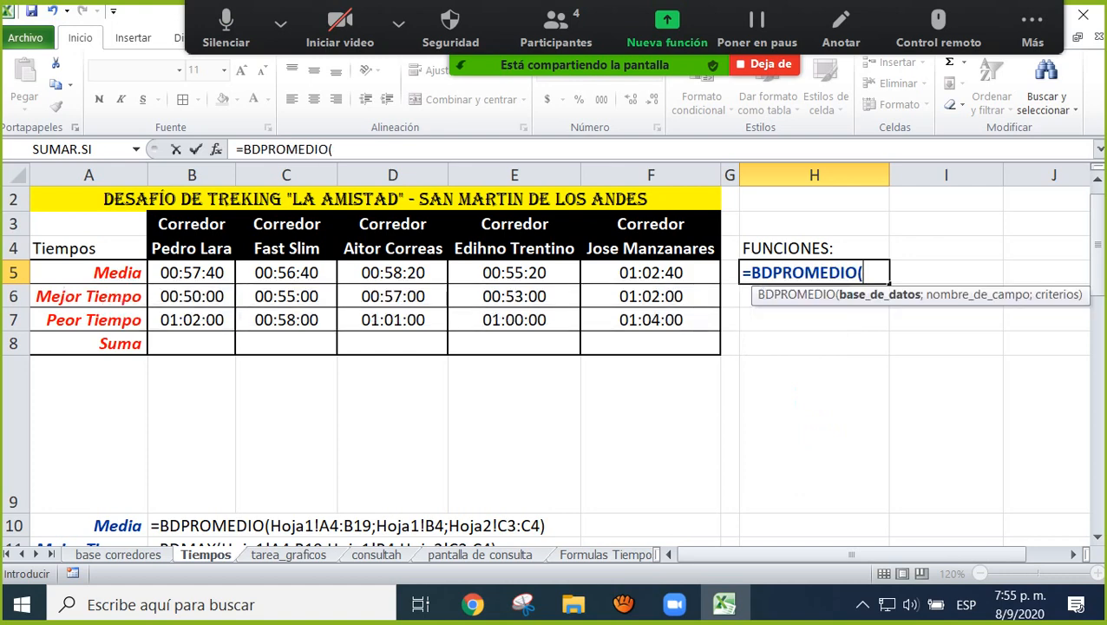
{"action": "key", "text": "BackSpace"}
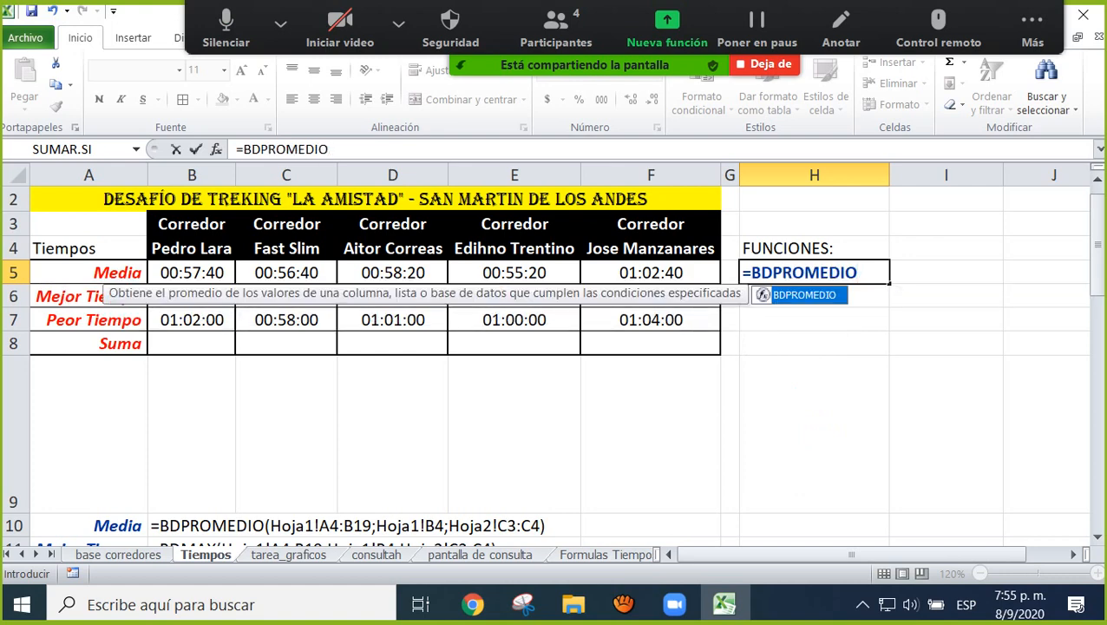
{"action": "key", "text": "Return"}
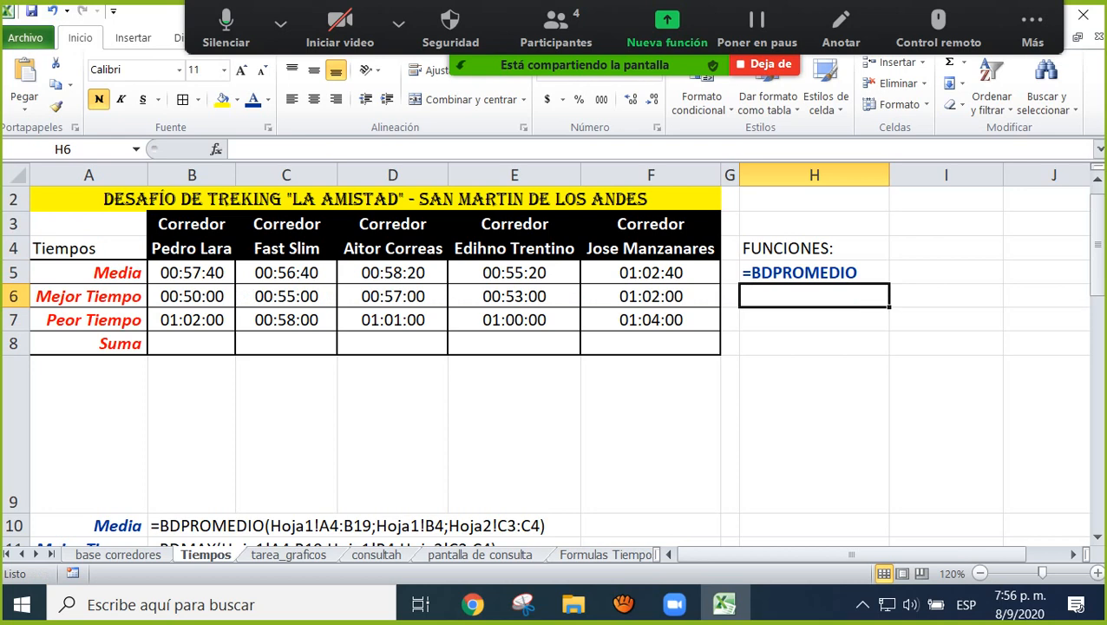
Check the Mejor Tiempo formula in B6 and write its function name, =BDMIN, as text in H6.
{"action": "left_click", "coordinate": [192, 297]}
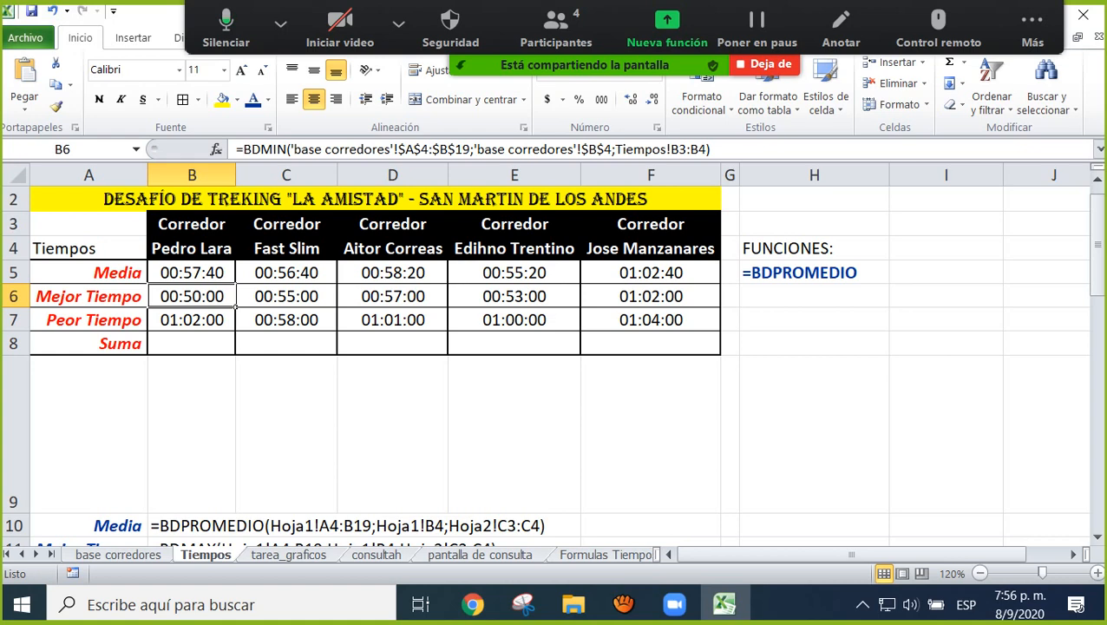
{"action": "left_click", "coordinate": [814, 296]}
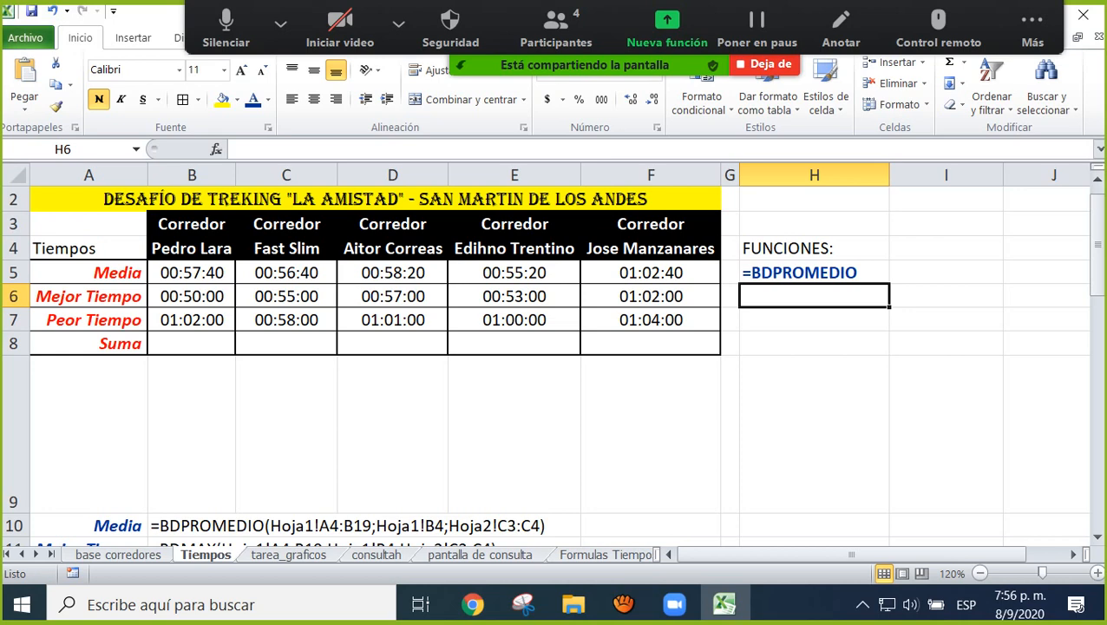
{"action": "type", "text": "=M"}
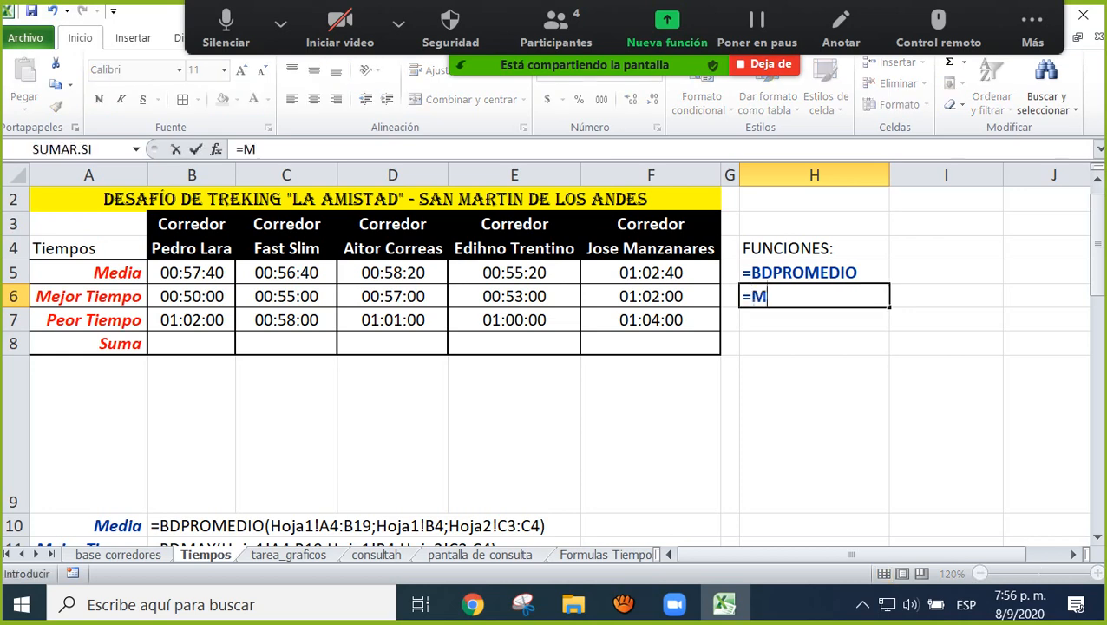
{"action": "key", "text": "BackSpace"}
{"action": "type", "text": "BDMIN"}
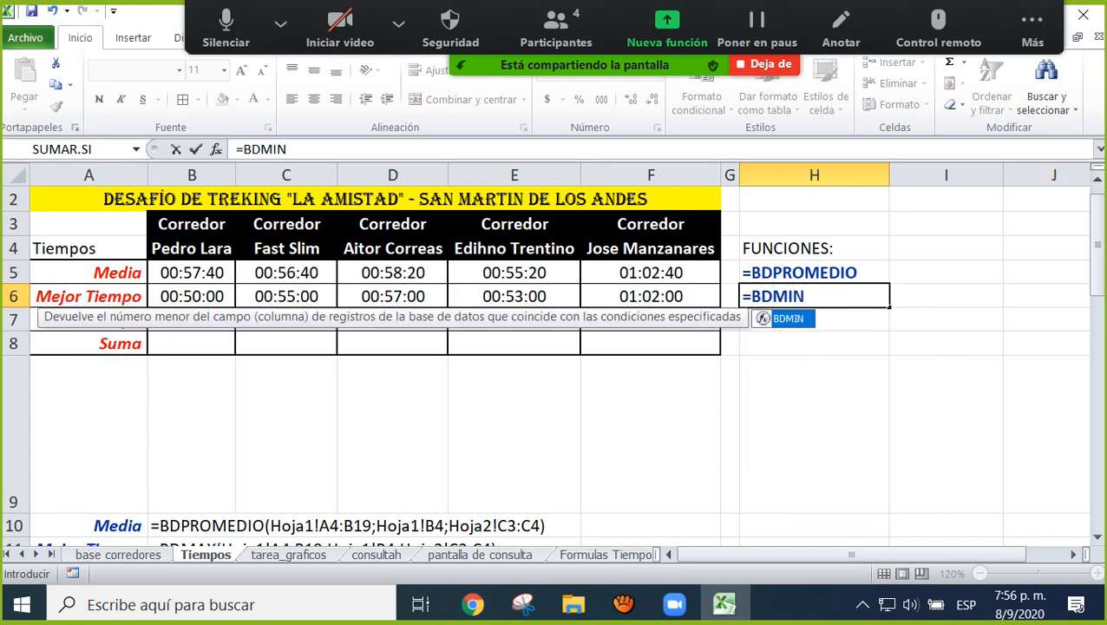
{"action": "key", "text": "Return"}
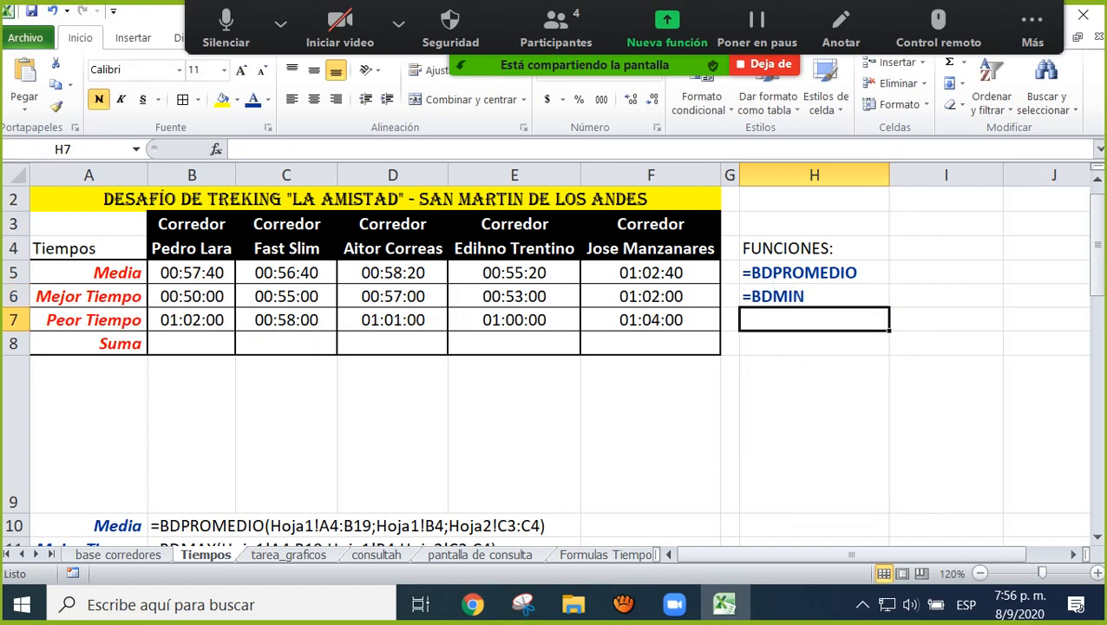
Check the Peor Tiempo formula in B7 and write its function name, =BDMAX, as text in H7.
{"action": "left_click", "coordinate": [191, 320]}
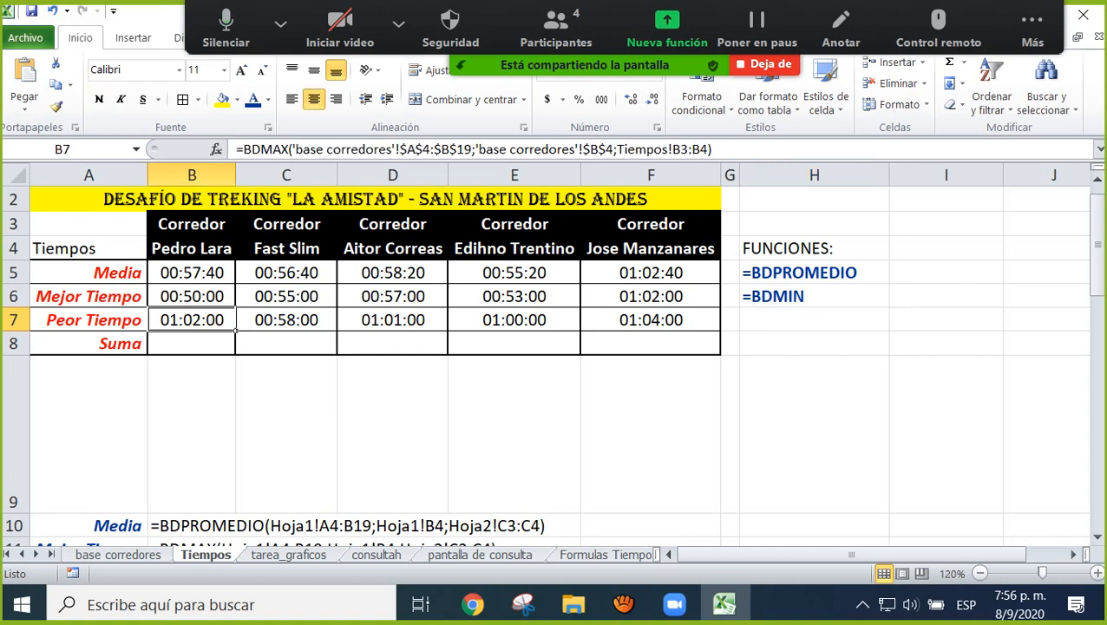
{"action": "left_click", "coordinate": [813, 320]}
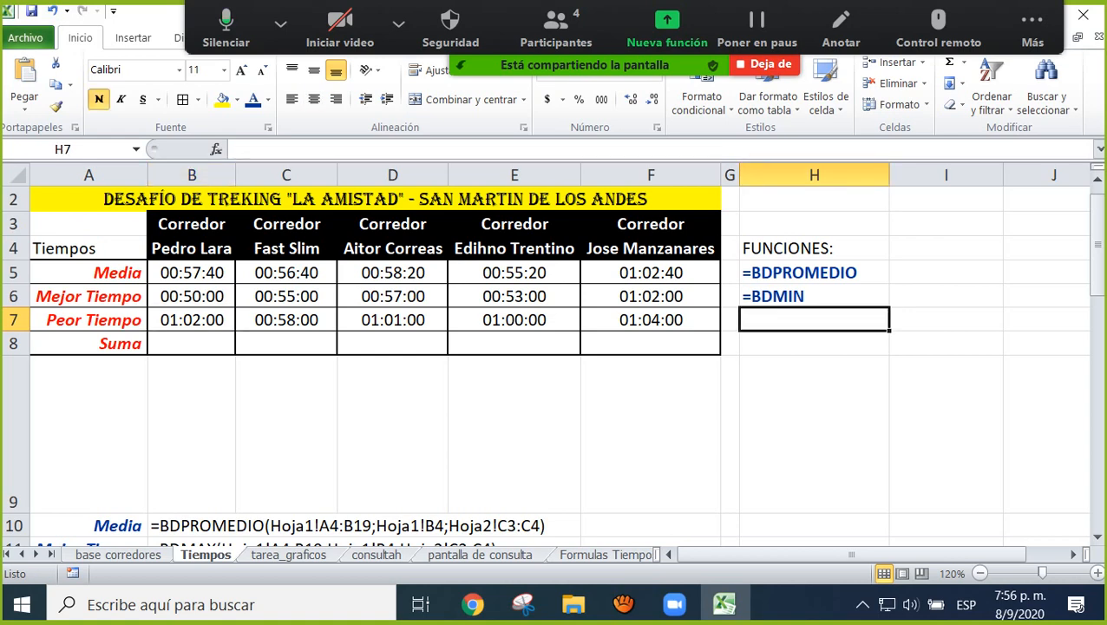
{"action": "type", "text": "=B"}
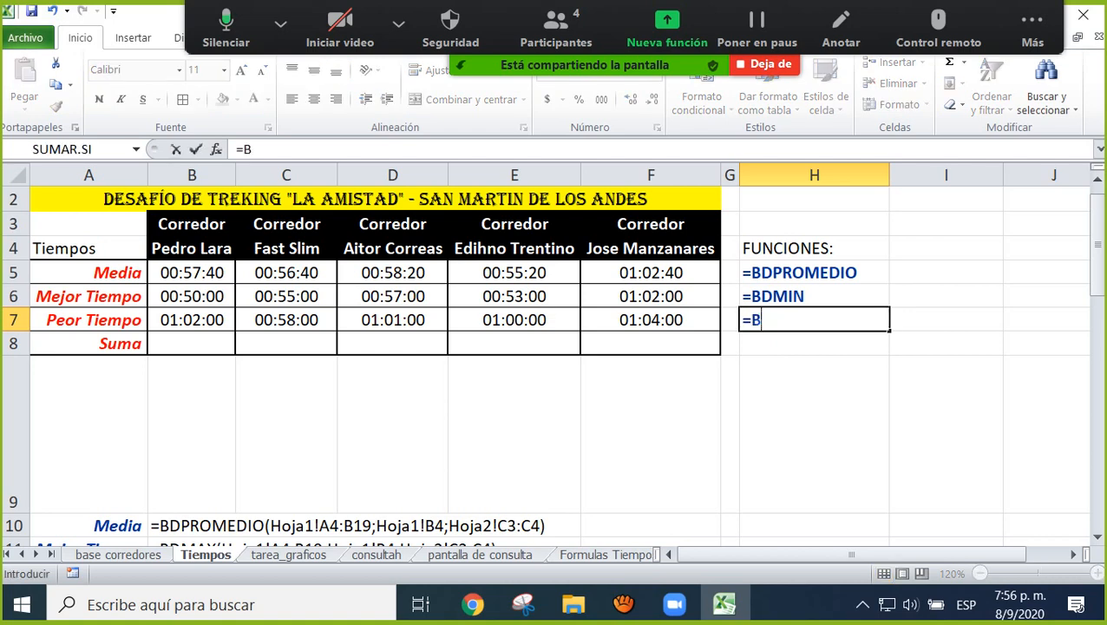
{"action": "type", "text": "DMAX"}
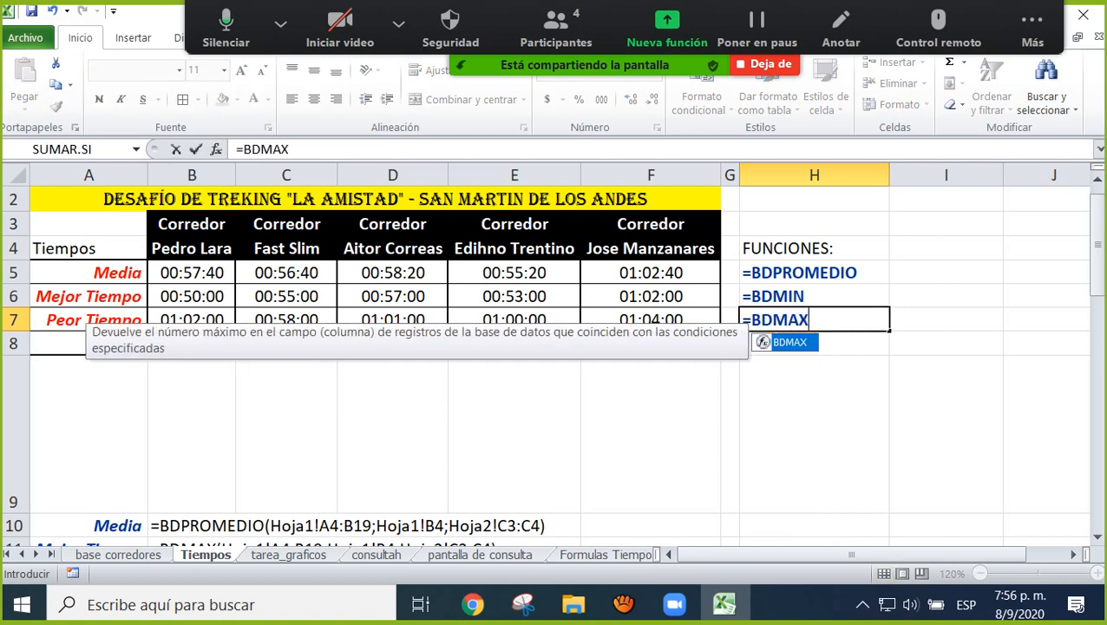
{"action": "key", "text": "Return"}
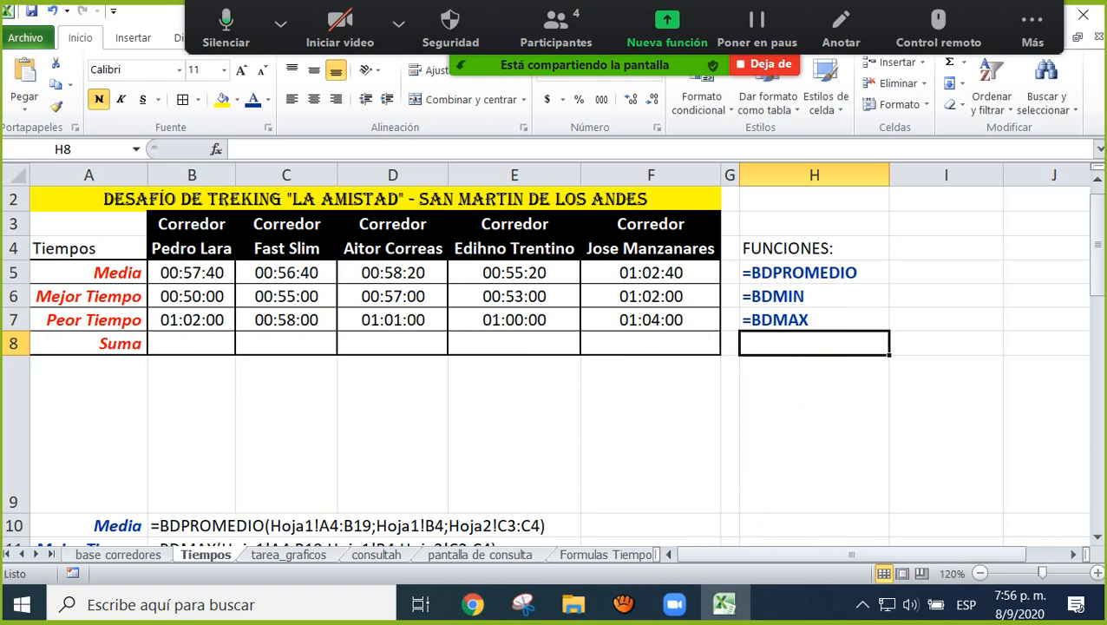
Write the function name =BDSUMA as text in H8, beside the Suma row.
{"action": "type", "text": "="}
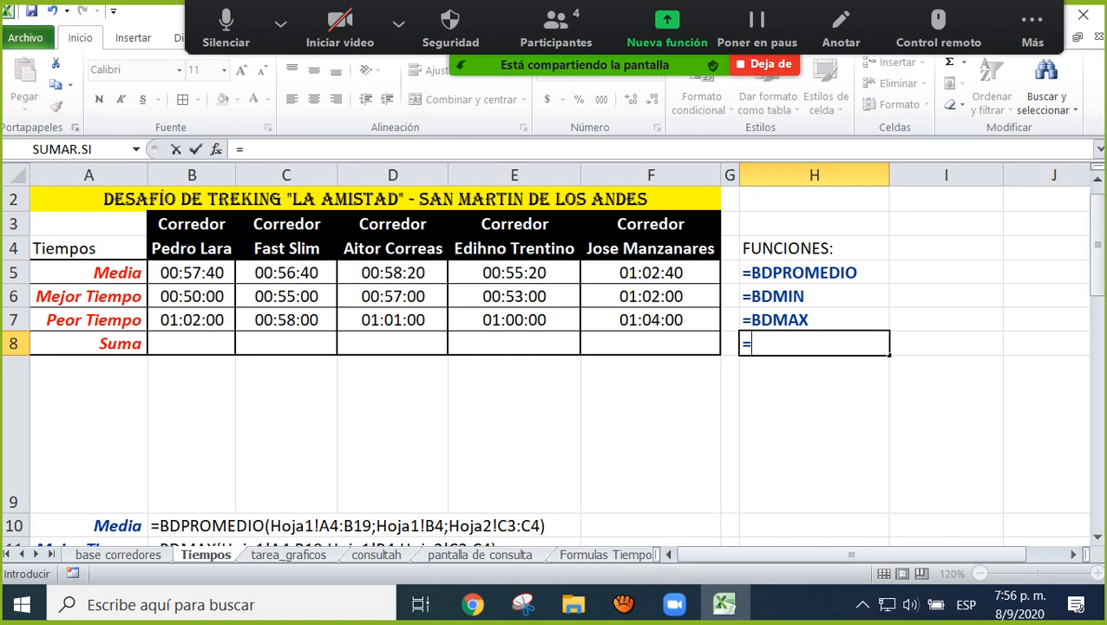
{"action": "type", "text": "BD"}
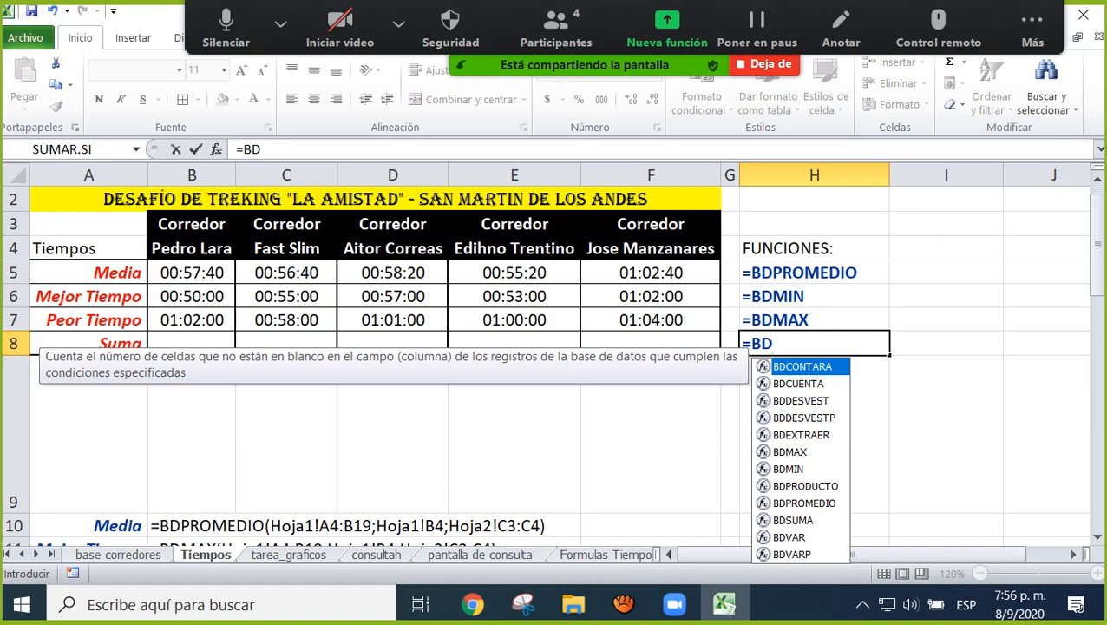
{"action": "type", "text": "SUMA"}
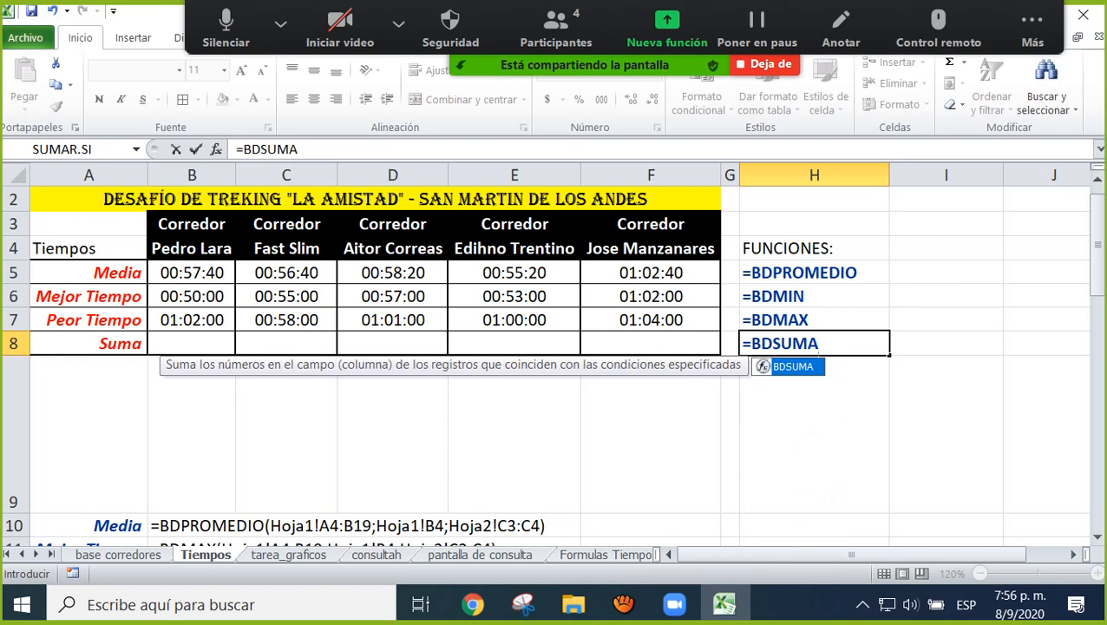
{"action": "key", "text": "Return"}
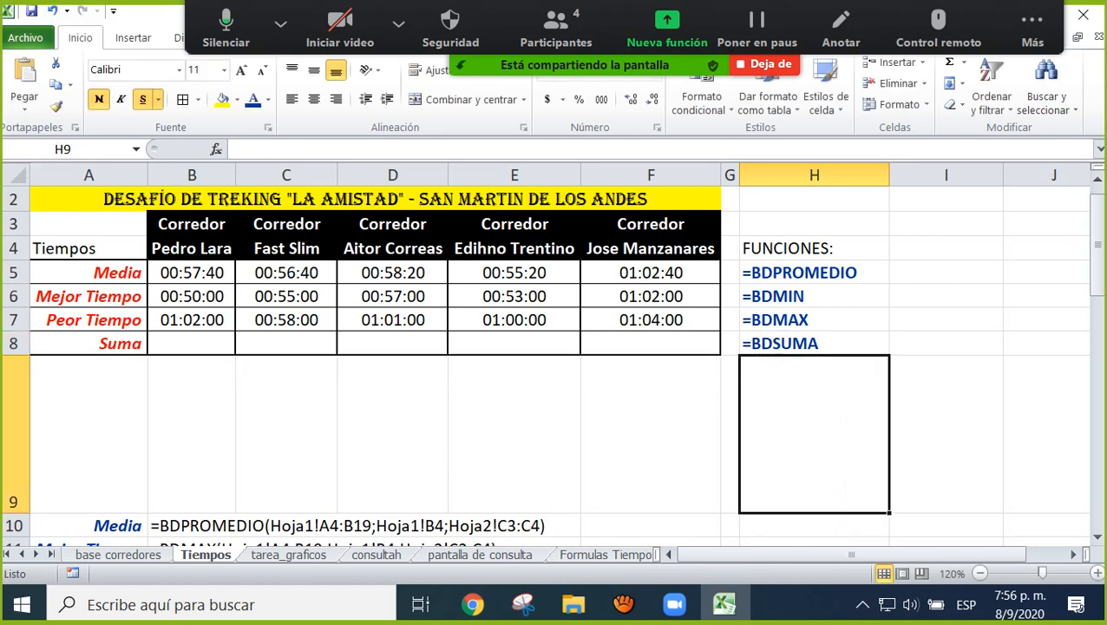
Review the function names listed in H5:H8 under the FUNCIONES heading, one cell at a time.
{"action": "left_click", "coordinate": [814, 273]}
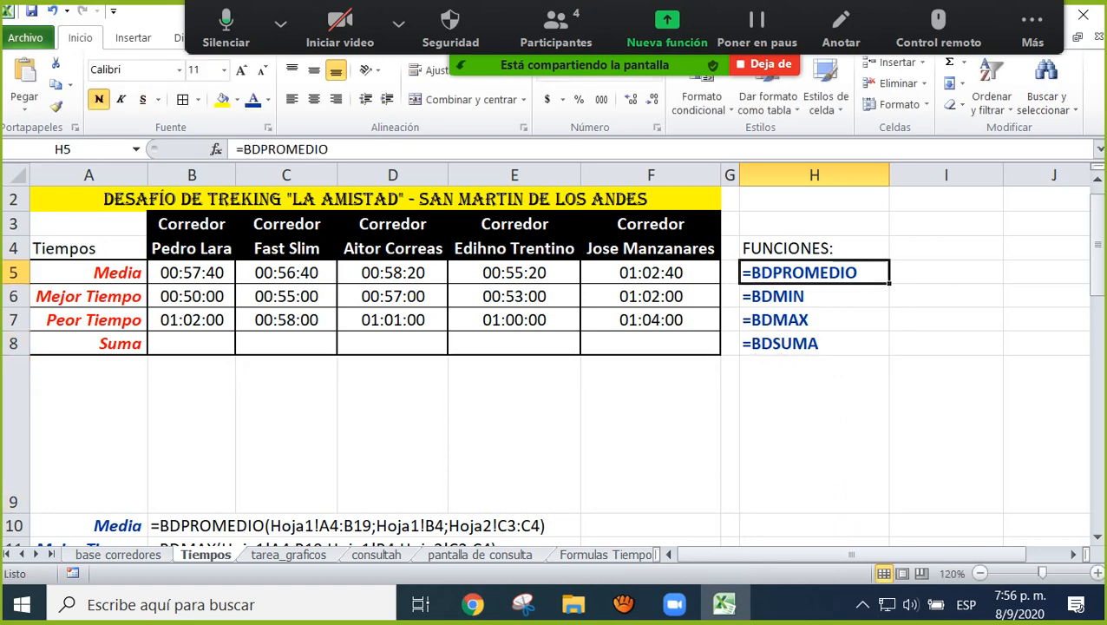
{"action": "left_click", "coordinate": [814, 296]}
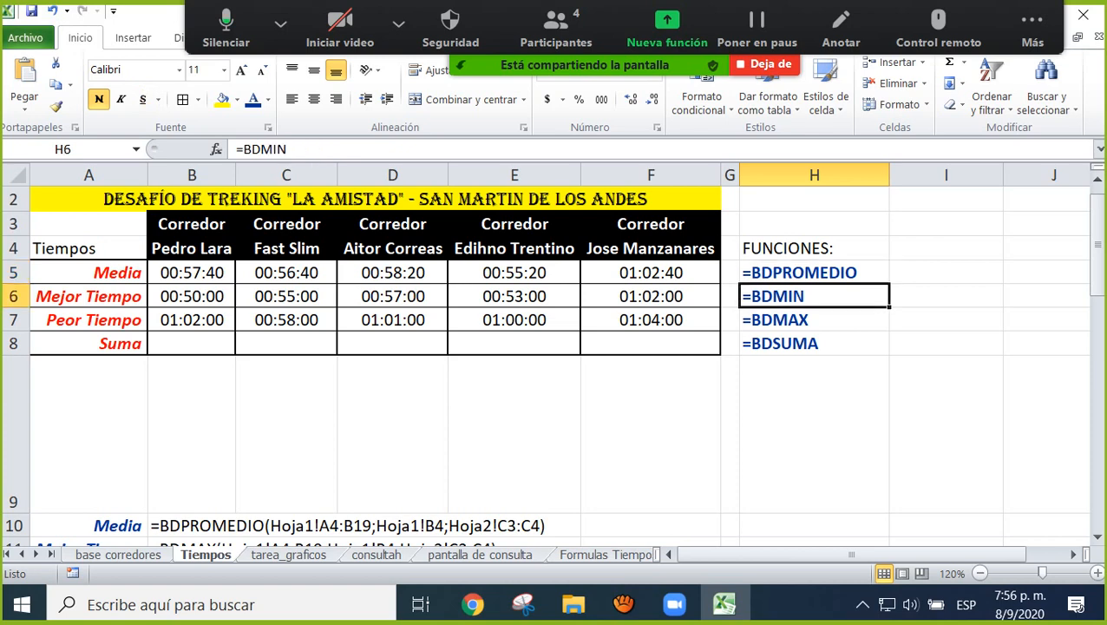
{"action": "left_click", "coordinate": [814, 320]}
{"action": "left_click", "coordinate": [813, 344]}
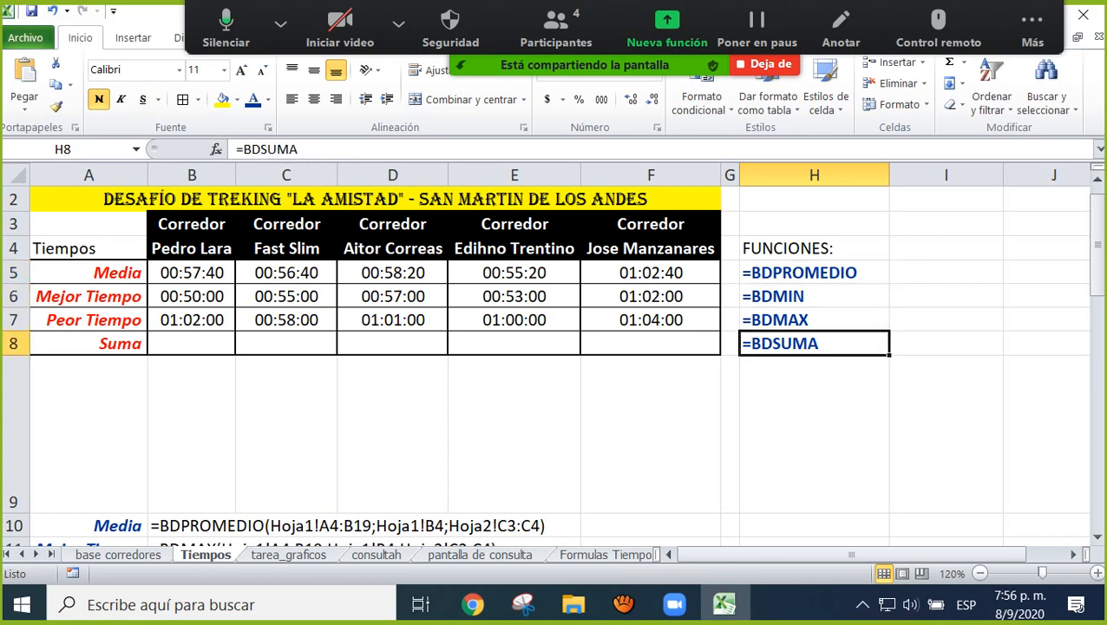
{"action": "left_click", "coordinate": [814, 272]}
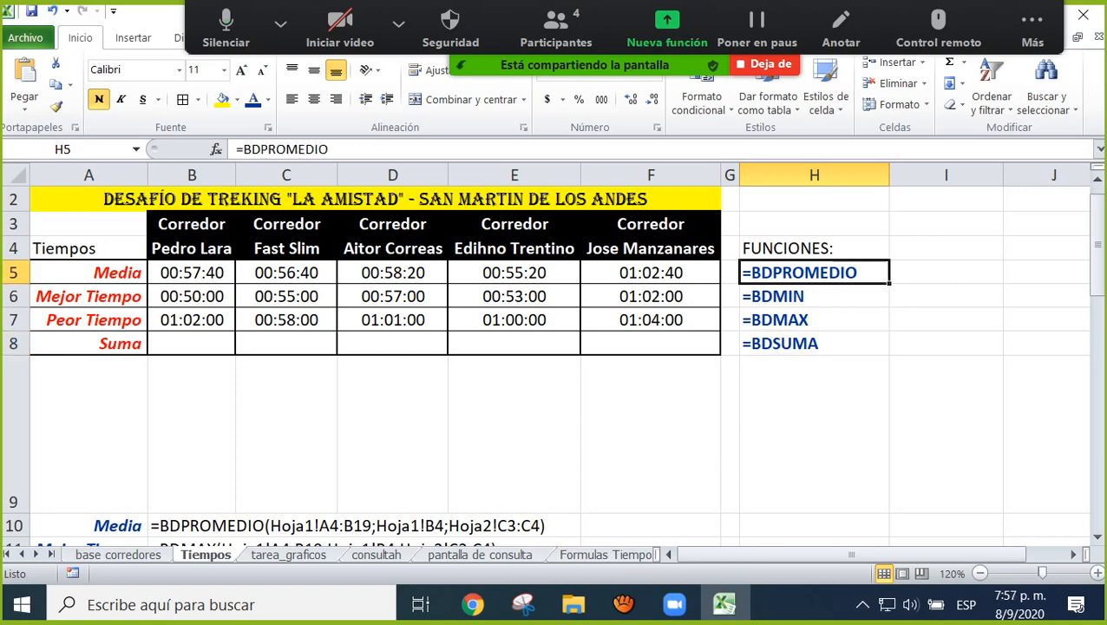
{"action": "left_click", "coordinate": [813, 296]}
{"action": "left_click", "coordinate": [814, 319]}
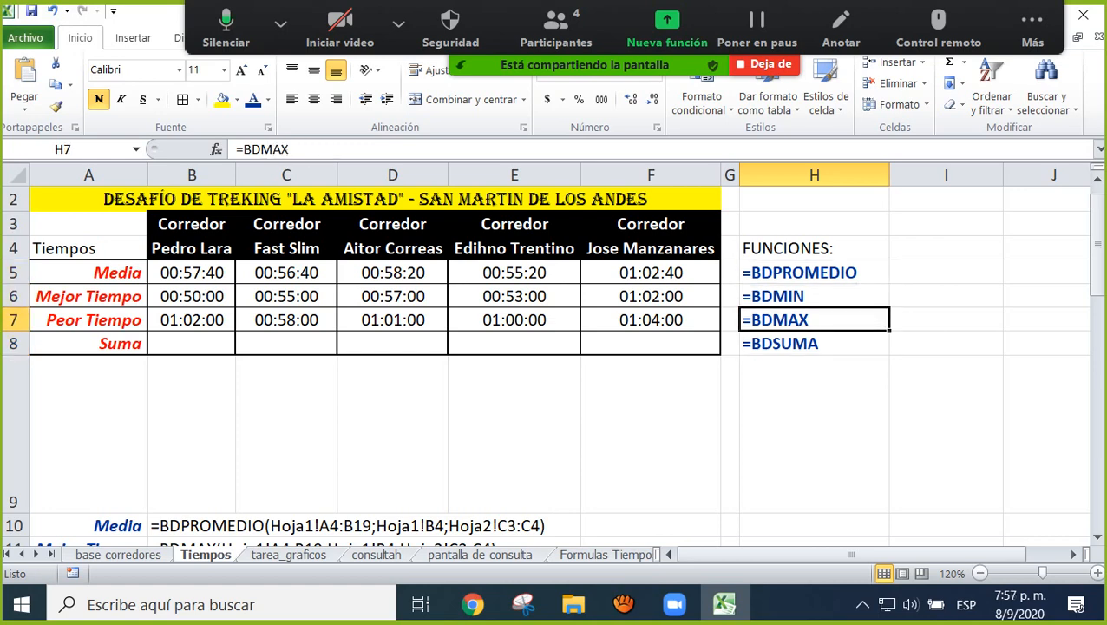
{"action": "left_click", "coordinate": [814, 343]}
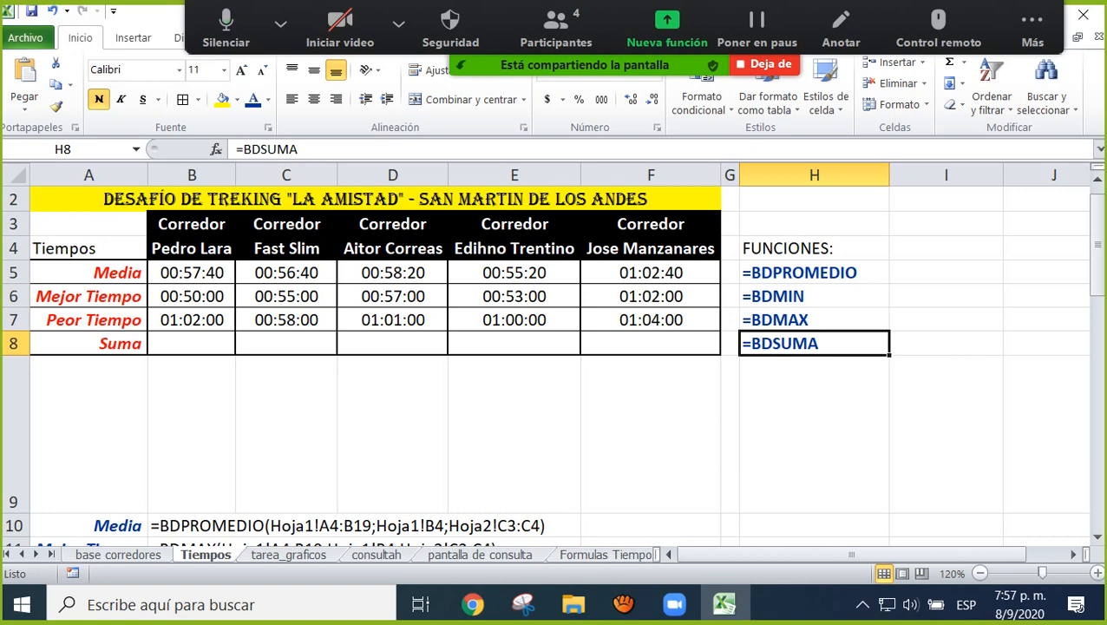
Begin a formula with the BDSUMA function in B8, the first runner's Suma cell.
{"action": "left_click", "coordinate": [192, 344]}
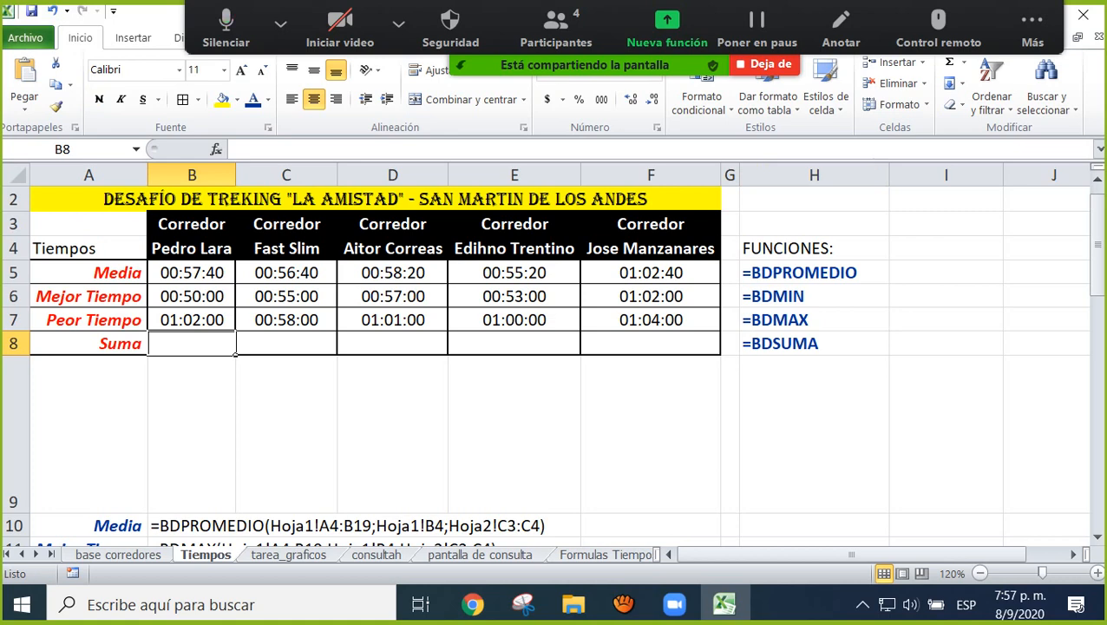
{"action": "type", "text": "="}
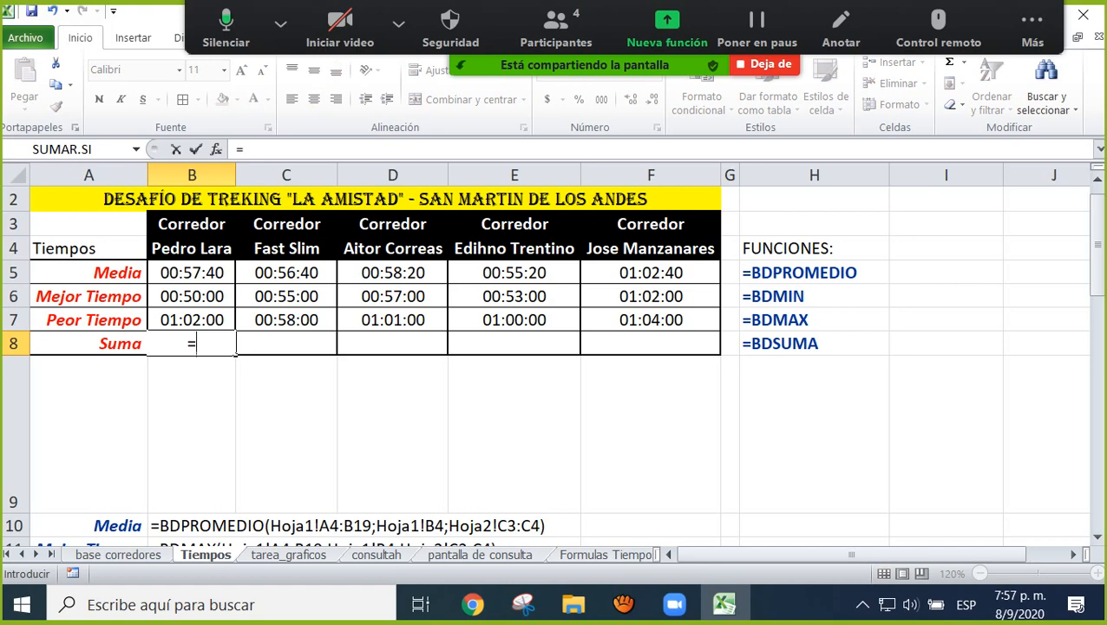
{"action": "type", "text": "BD"}
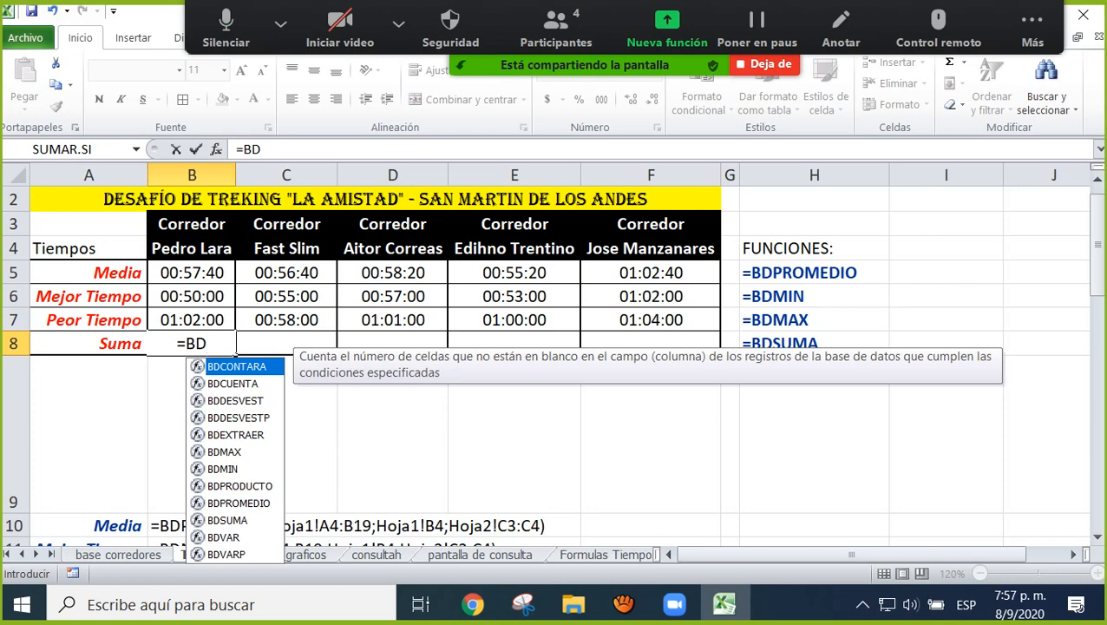
{"action": "scroll", "coordinate": [555, 365], "scroll_direction": "down", "scroll_amount": 1}
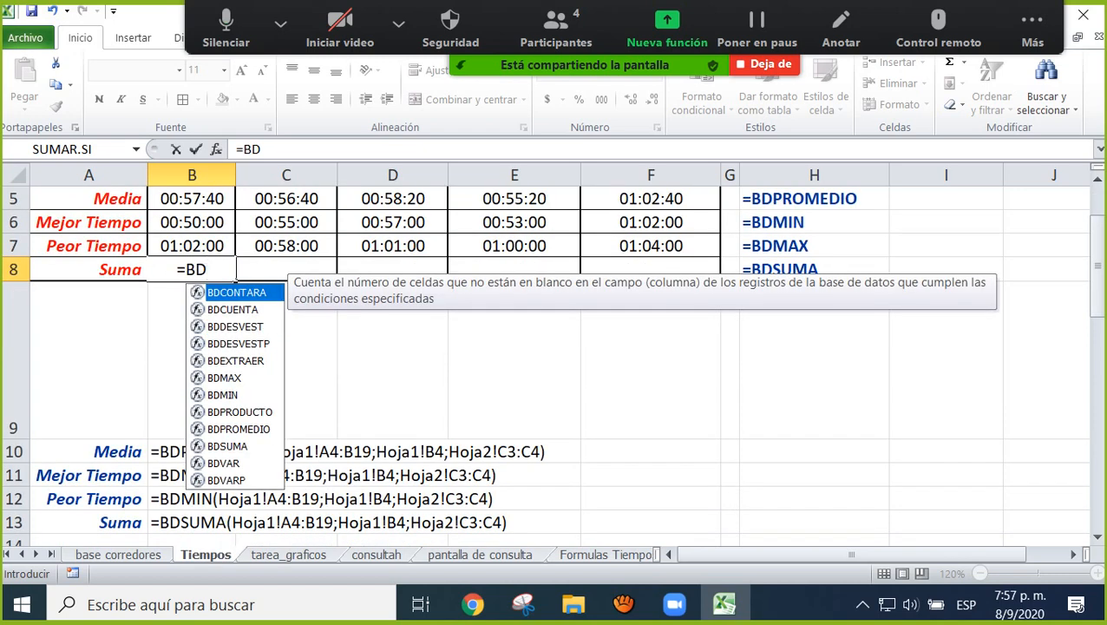
{"action": "key", "text": "Down"}
{"action": "key", "text": "Down"}
{"action": "key", "text": "Down"}
{"action": "key", "text": "Down"}
{"action": "key", "text": "Down"}
{"action": "key", "text": "Down"}
{"action": "key", "text": "Down"}
{"action": "key", "text": "Down"}
{"action": "key", "text": "Down"}
{"action": "key", "text": "Tab"}
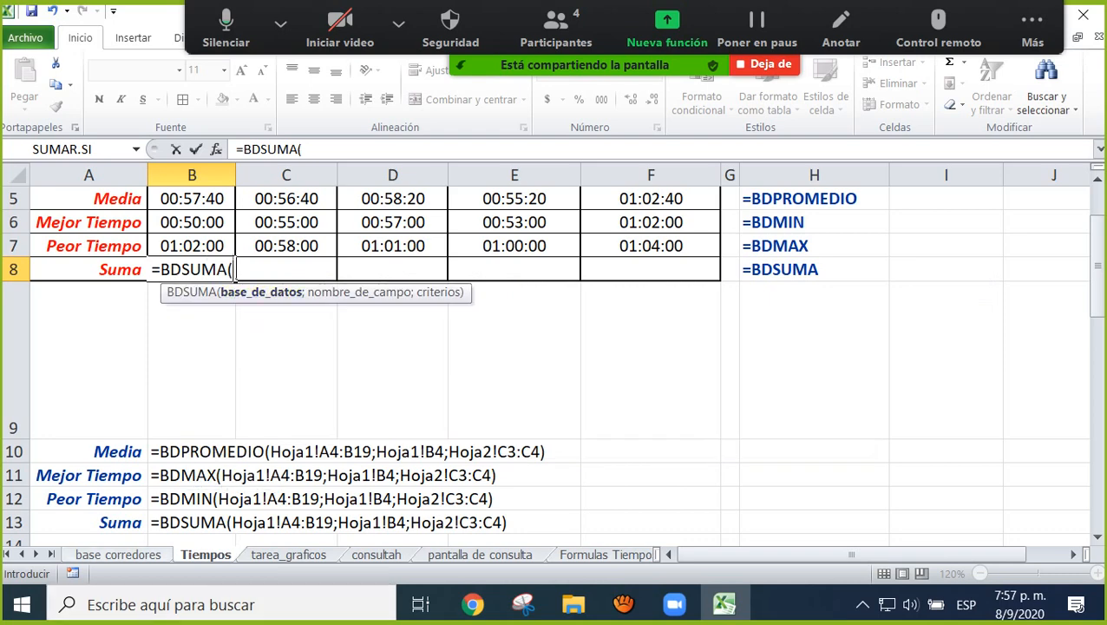
Give BDSUMA the database range $A$4:$B$19 and the field $B$4 from the base corredores sheet, both as absolute references.
{"action": "left_click", "coordinate": [118, 555]}
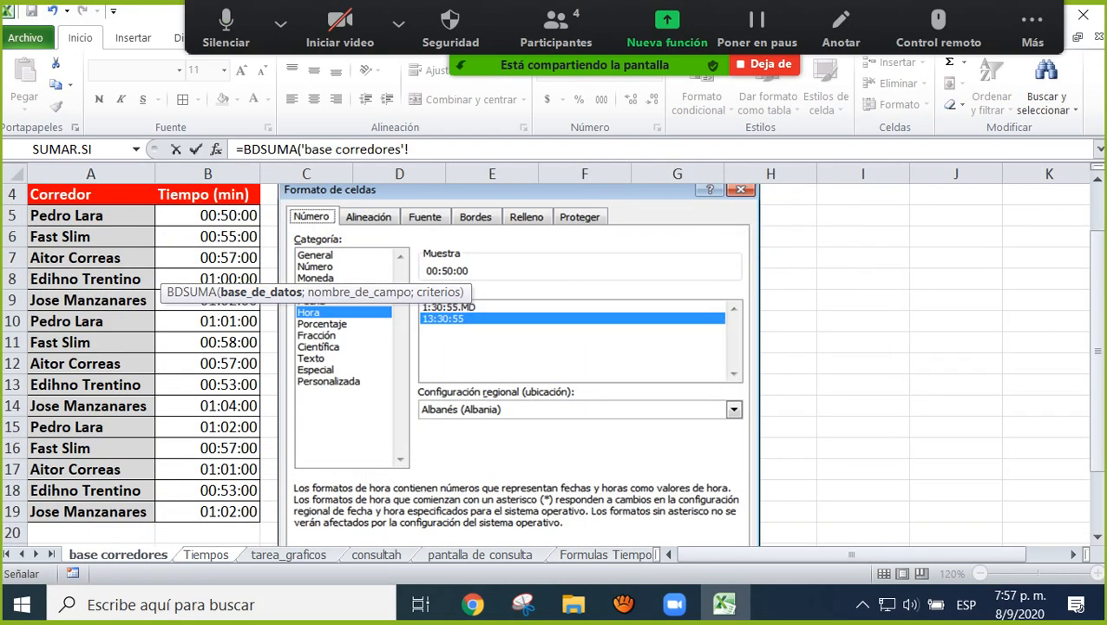
{"action": "left_click_drag", "start_coordinate": [87, 195], "coordinate": [252, 512]}
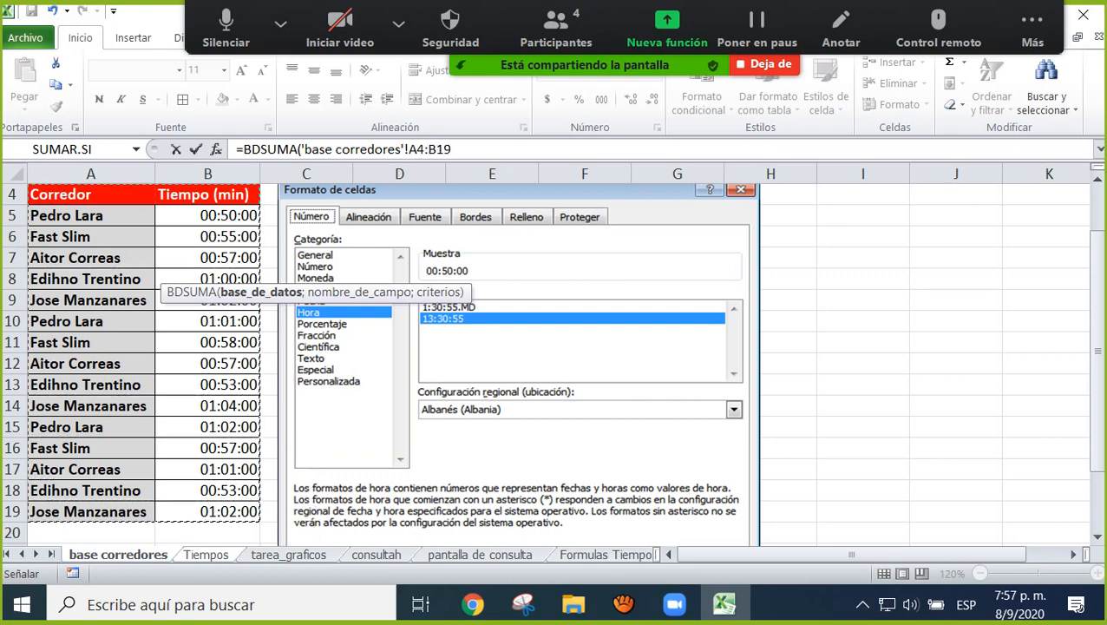
{"action": "key", "text": "F4"}
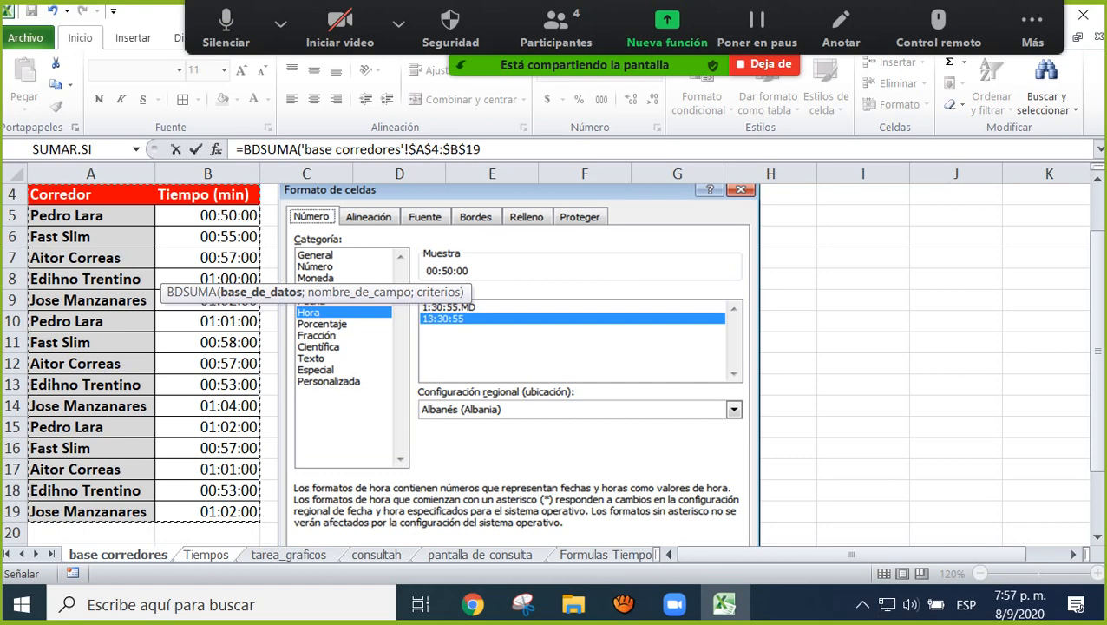
{"action": "type", "text": ";"}
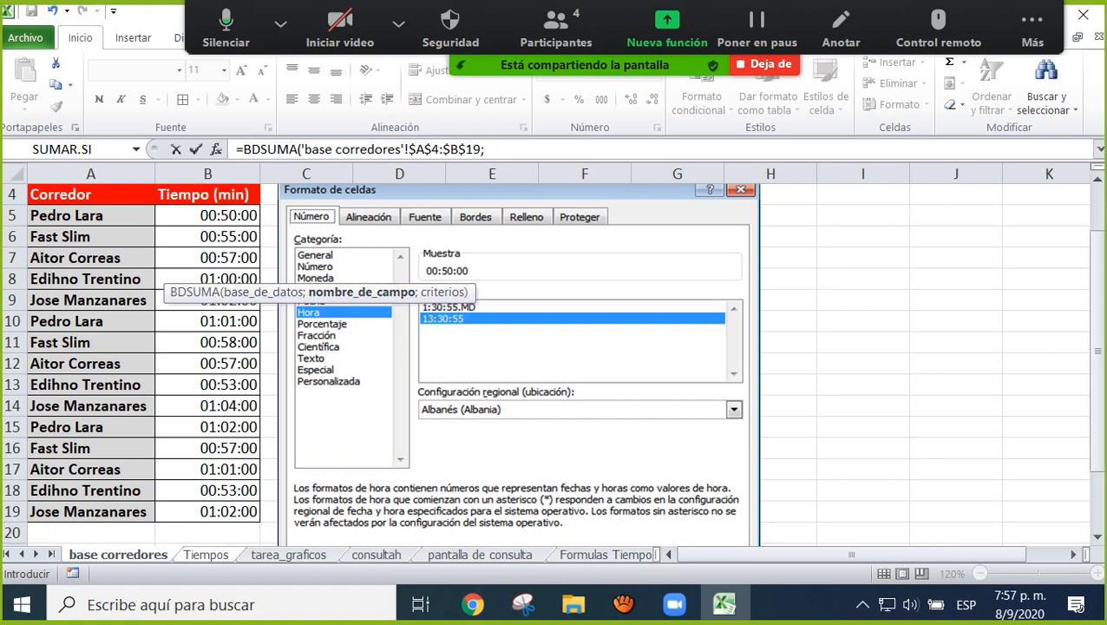
{"action": "left_click", "coordinate": [208, 194]}
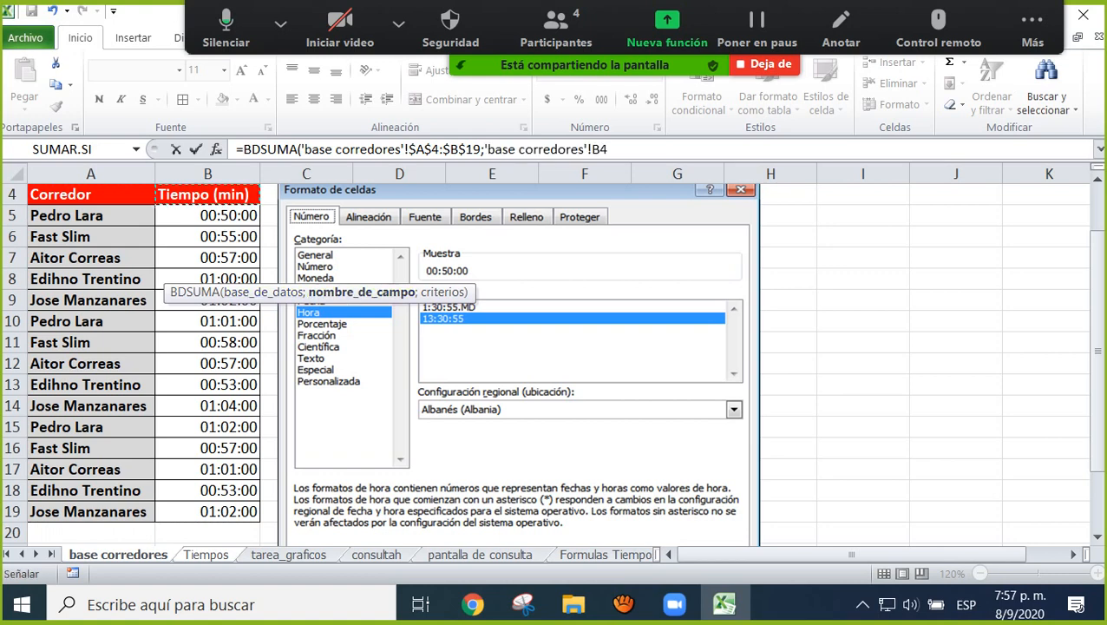
{"action": "key", "text": "F4"}
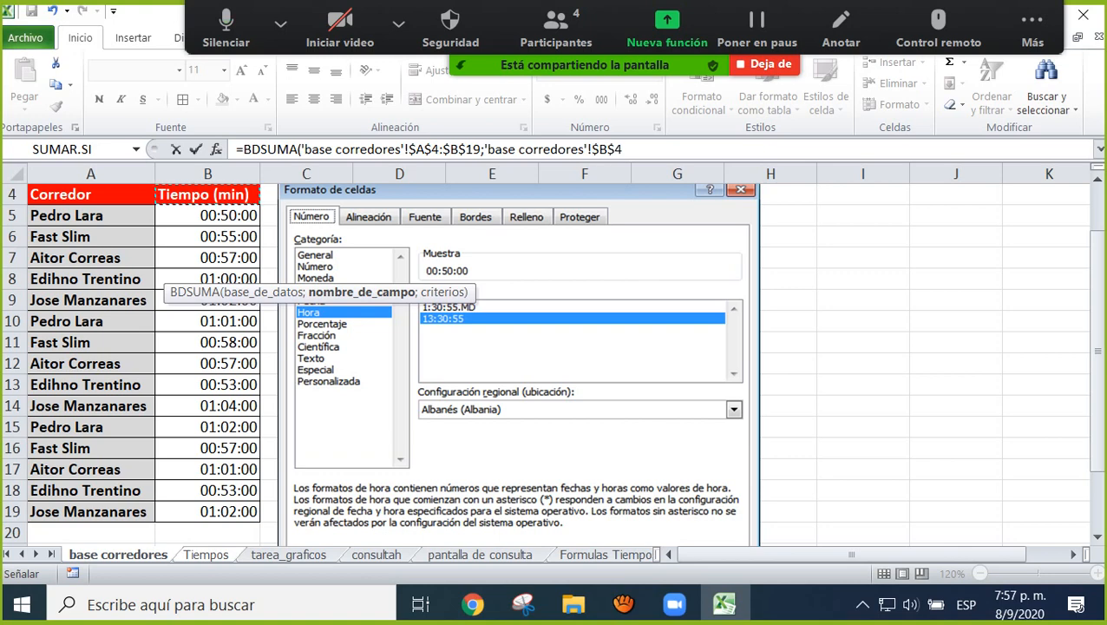
{"action": "type", "text": ";"}
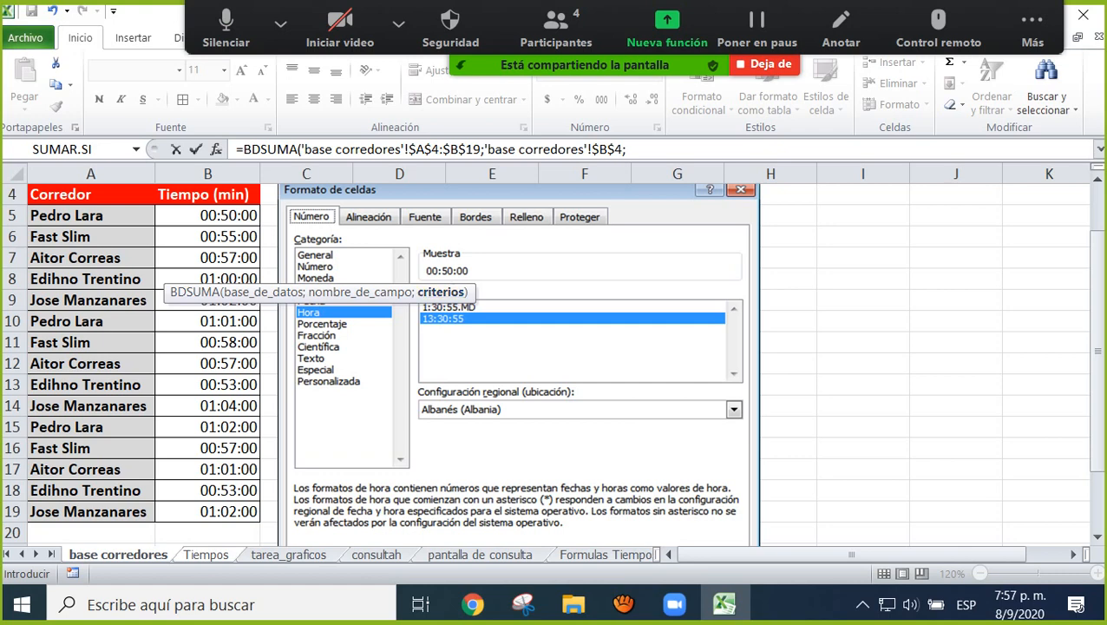
Complete the BDSUMA formula in B8 with the criteria range B3:B4 from the Tiempos sheet.
{"action": "left_click", "coordinate": [206, 555]}
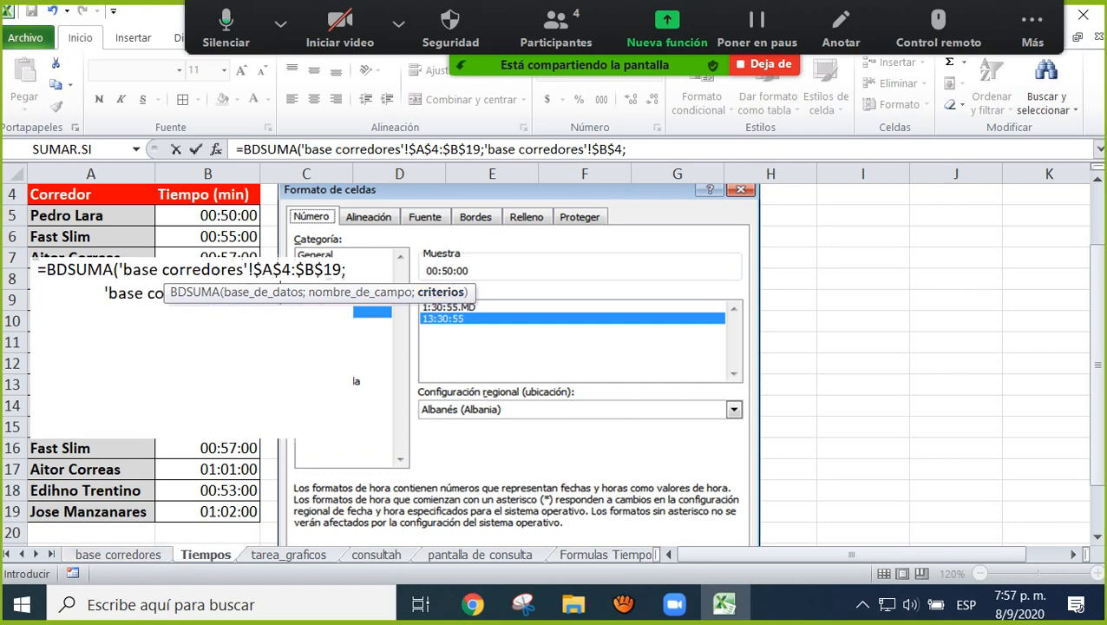
{"action": "scroll", "coordinate": [552, 364], "scroll_direction": "up", "scroll_amount": 2}
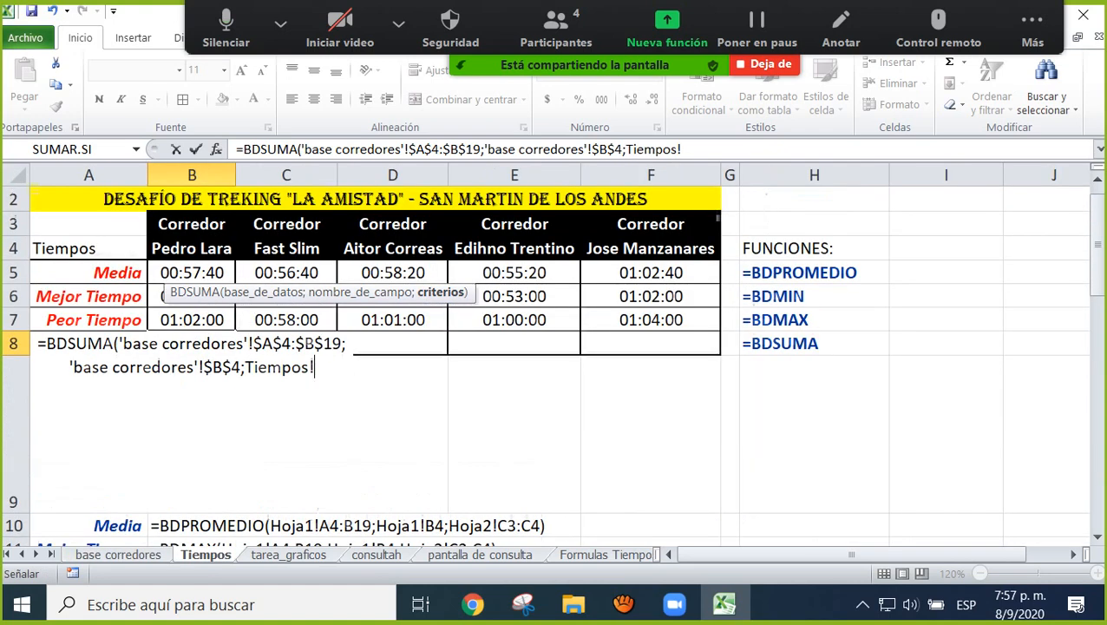
{"action": "left_click_drag", "start_coordinate": [192, 249], "coordinate": [217, 279]}
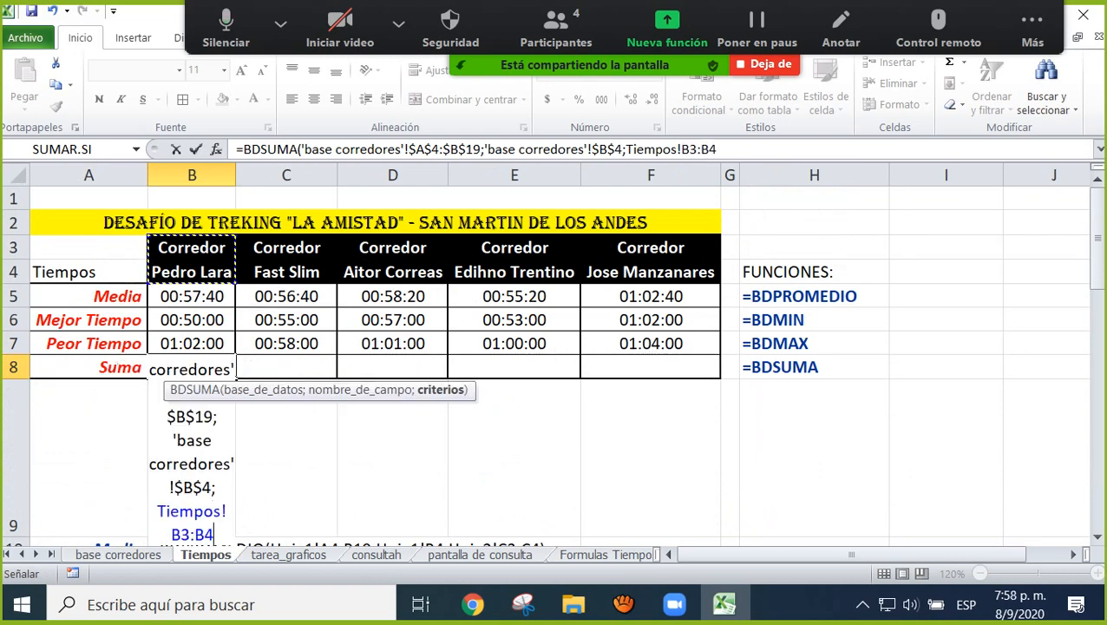
{"action": "type", "text": ")"}
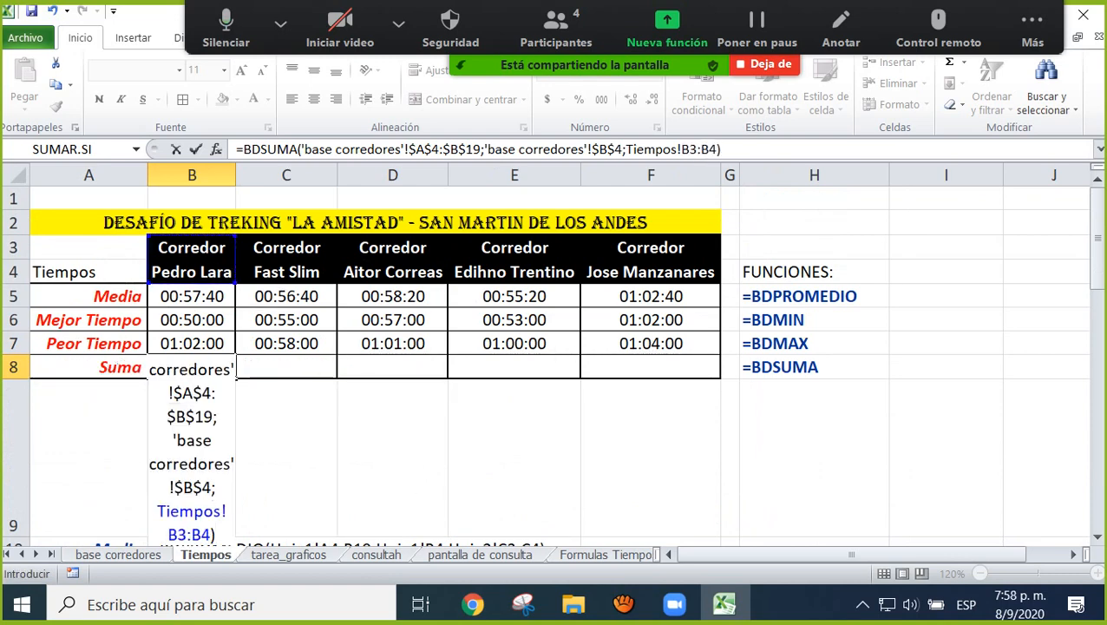
{"action": "key", "text": "Return"}
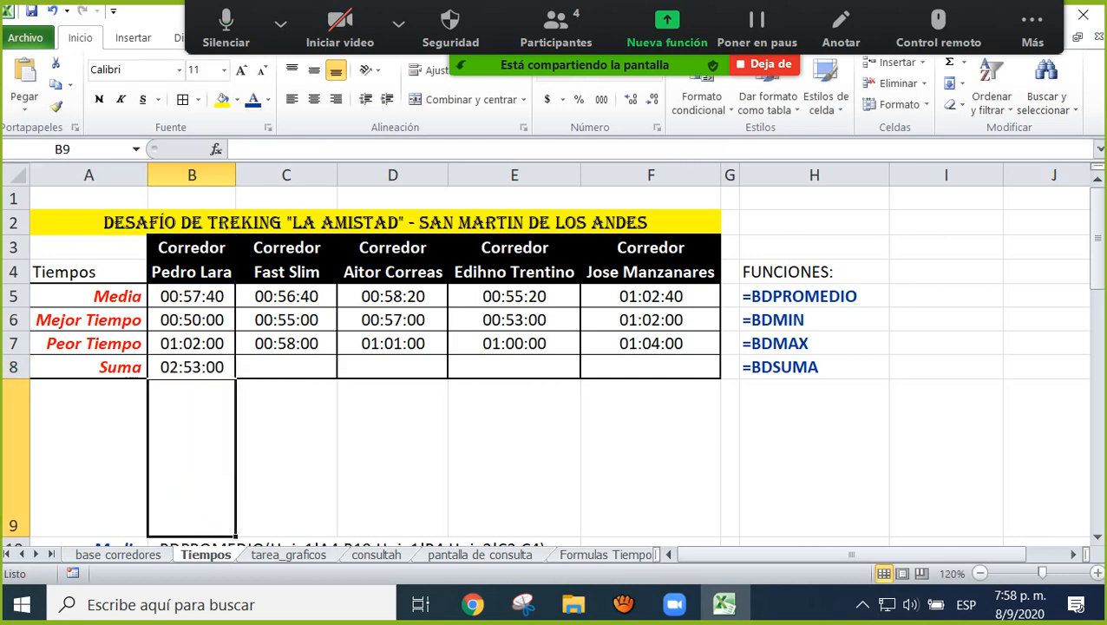
Copy the BDSUMA formula from B8 across C8:F8, and shrink row 9 to about the height of the other rows.
{"action": "left_click", "coordinate": [192, 367]}
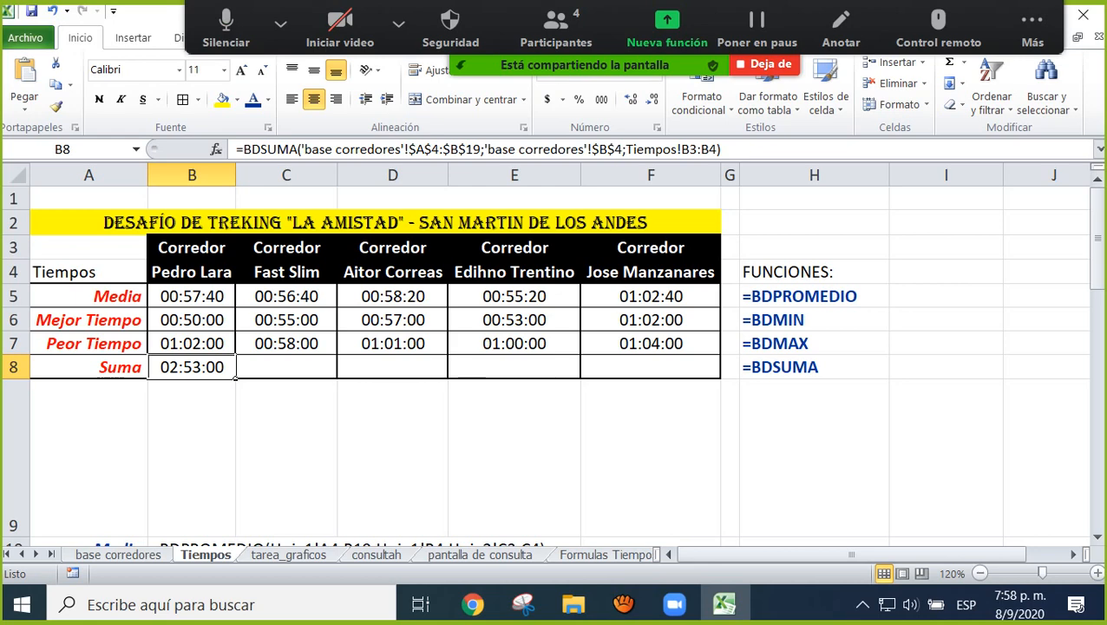
{"action": "left_click_drag", "start_coordinate": [236, 378], "coordinate": [685, 373]}
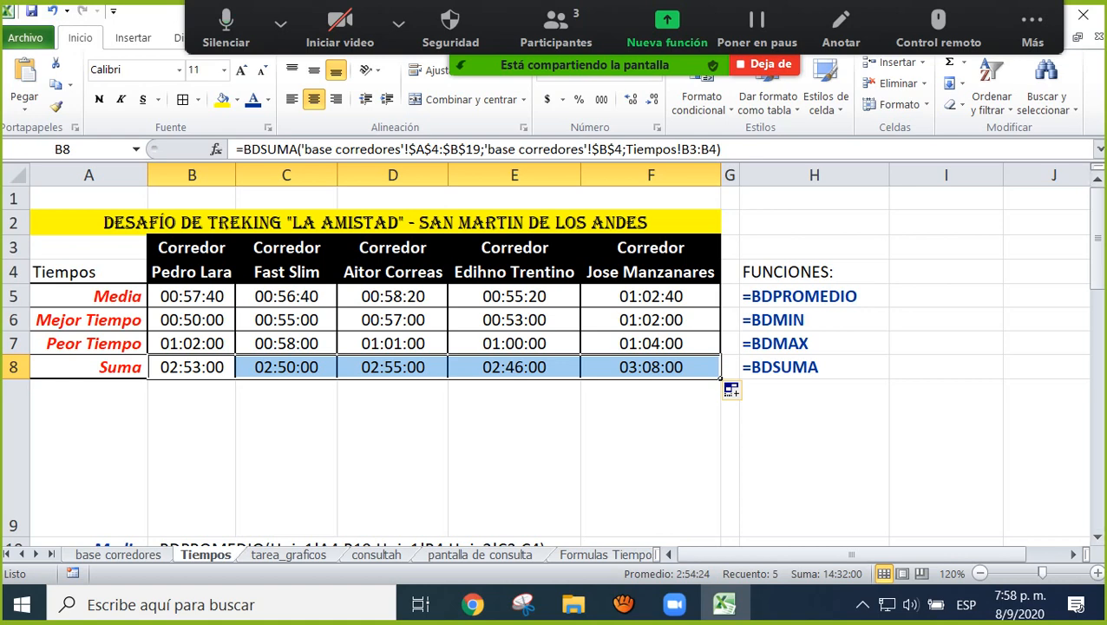
{"action": "left_click_drag", "start_coordinate": [13, 538], "coordinate": [13, 403]}
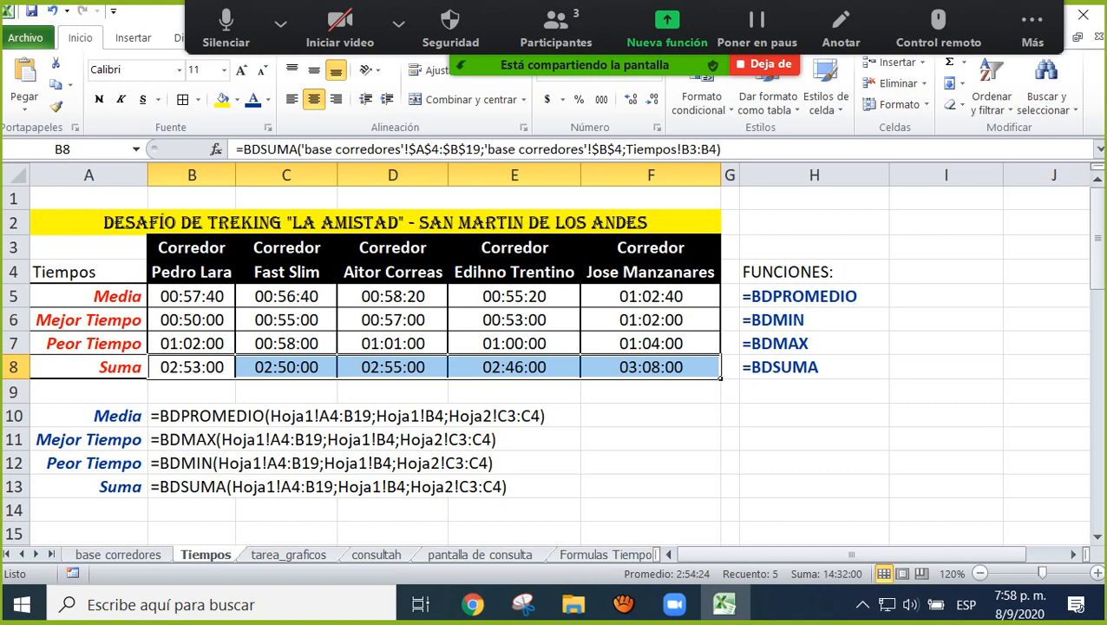
Change the function name in the Mejor Tiempo sample formula in B11 to BDMIN.
{"action": "left_click", "coordinate": [221, 440]}
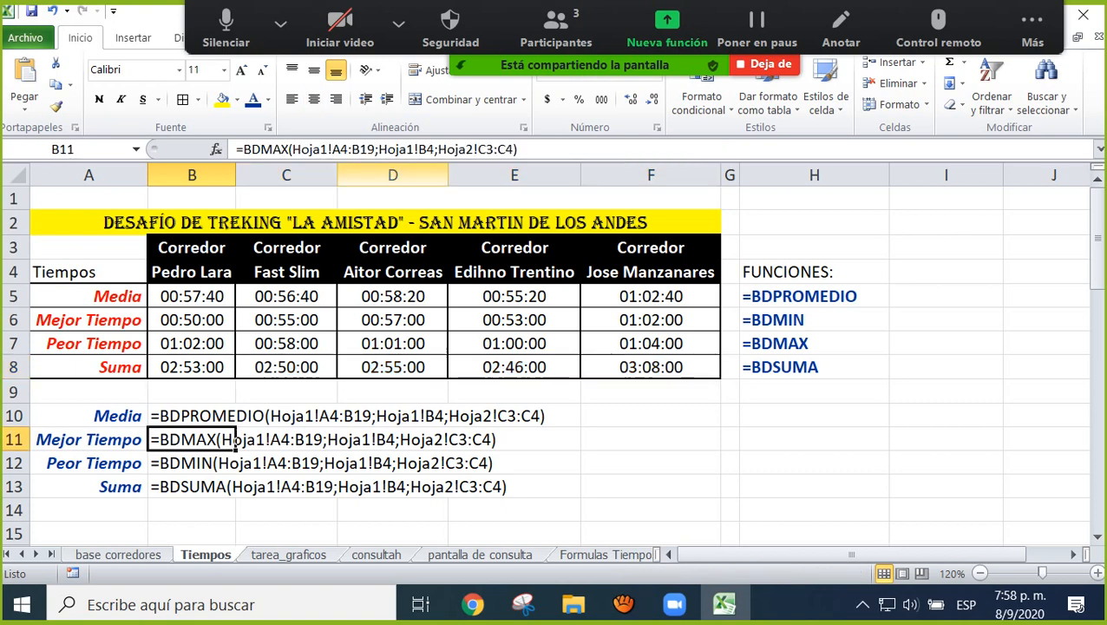
{"action": "left_click_drag", "start_coordinate": [289, 149], "coordinate": [272, 149]}
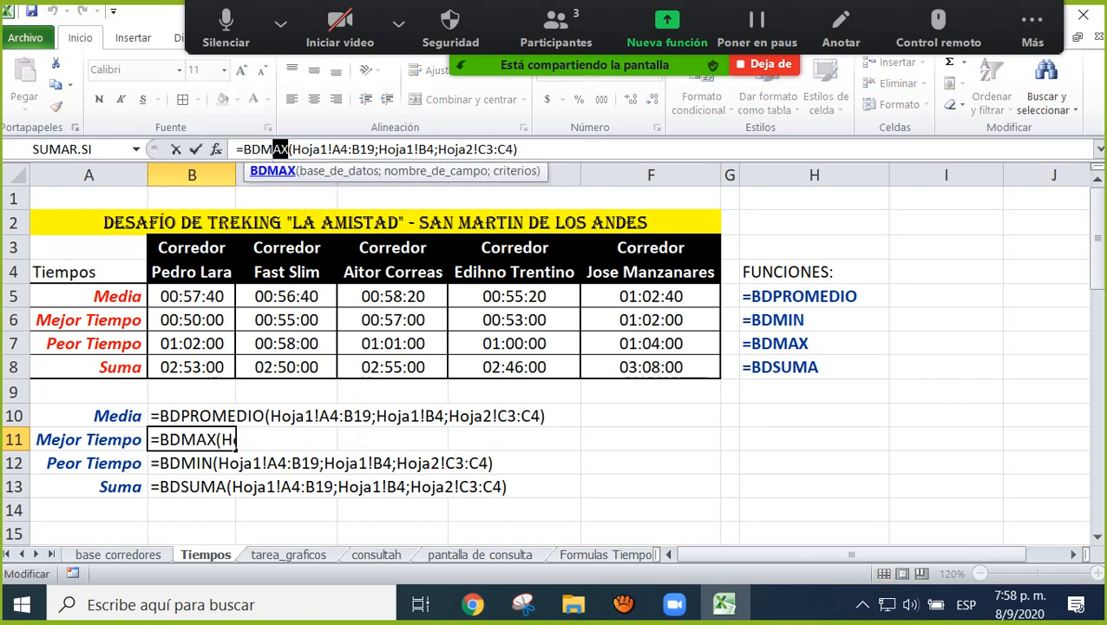
{"action": "type", "text": "IN"}
{"action": "key", "text": "Return"}
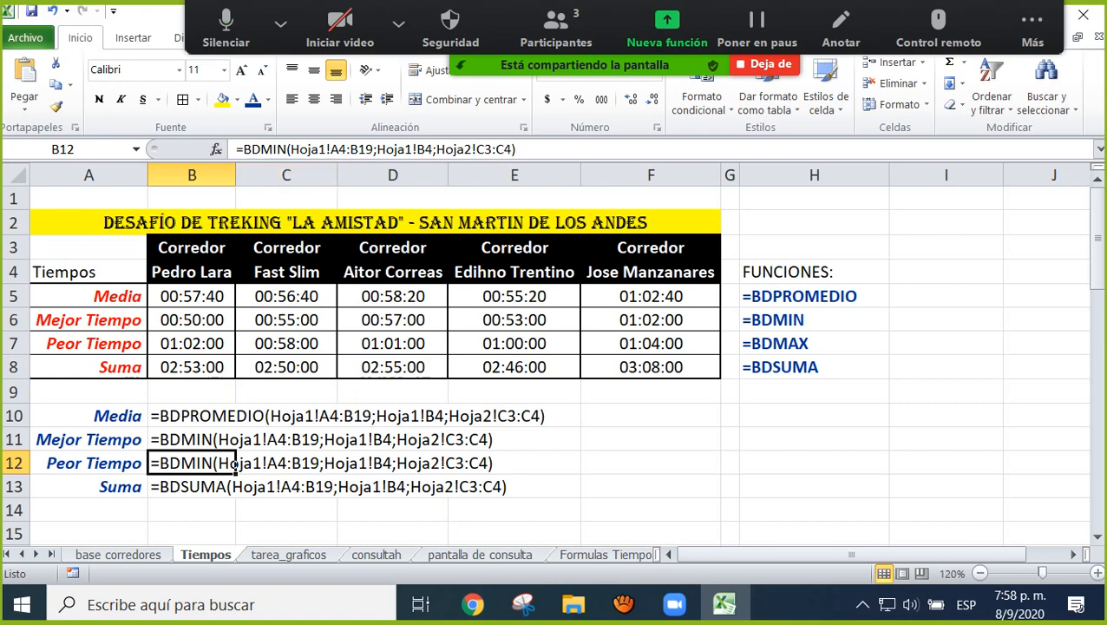
Change the function name in the Peor Tiempo sample formula in B12 to BDMAX.
{"action": "double_click", "coordinate": [169, 463]}
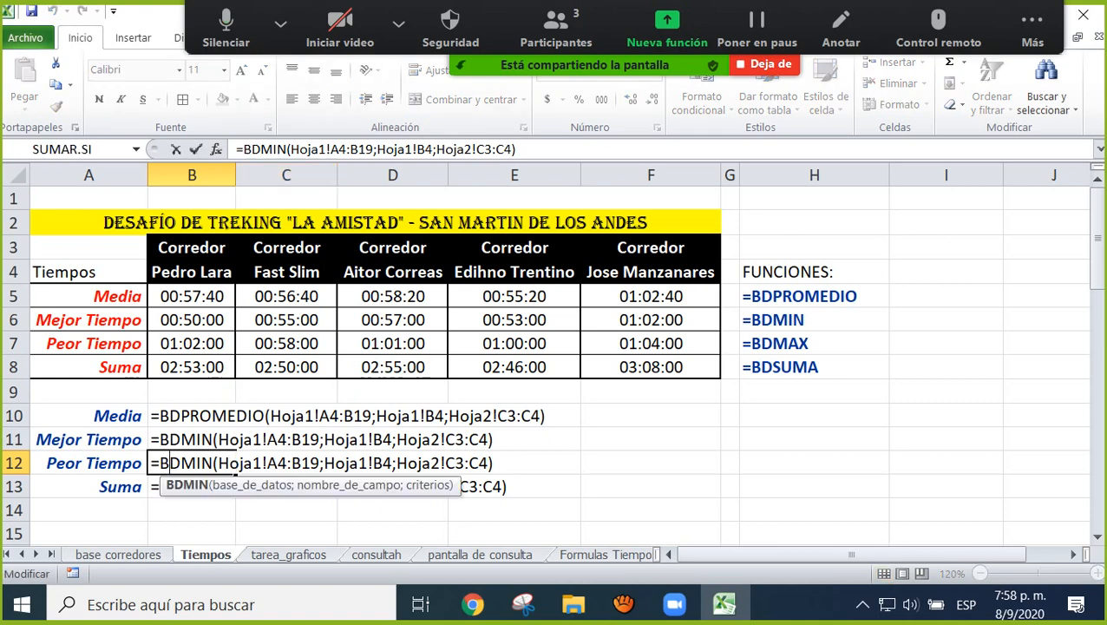
{"action": "left_click_drag", "start_coordinate": [286, 149], "coordinate": [261, 149]}
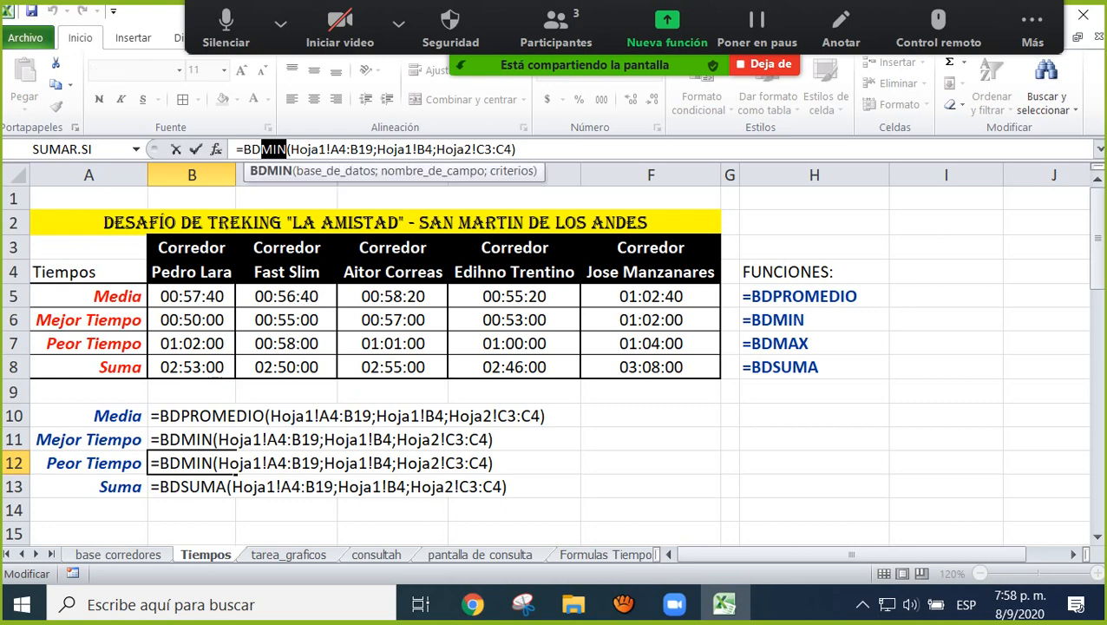
{"action": "type", "text": "MAX"}
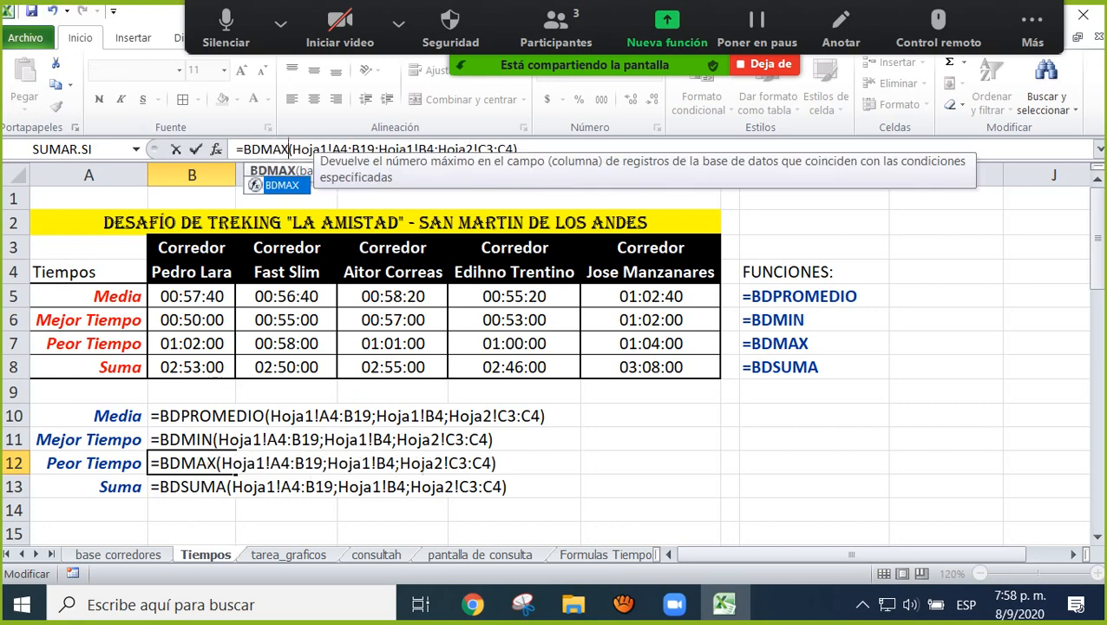
{"action": "left_click", "coordinate": [232, 487]}
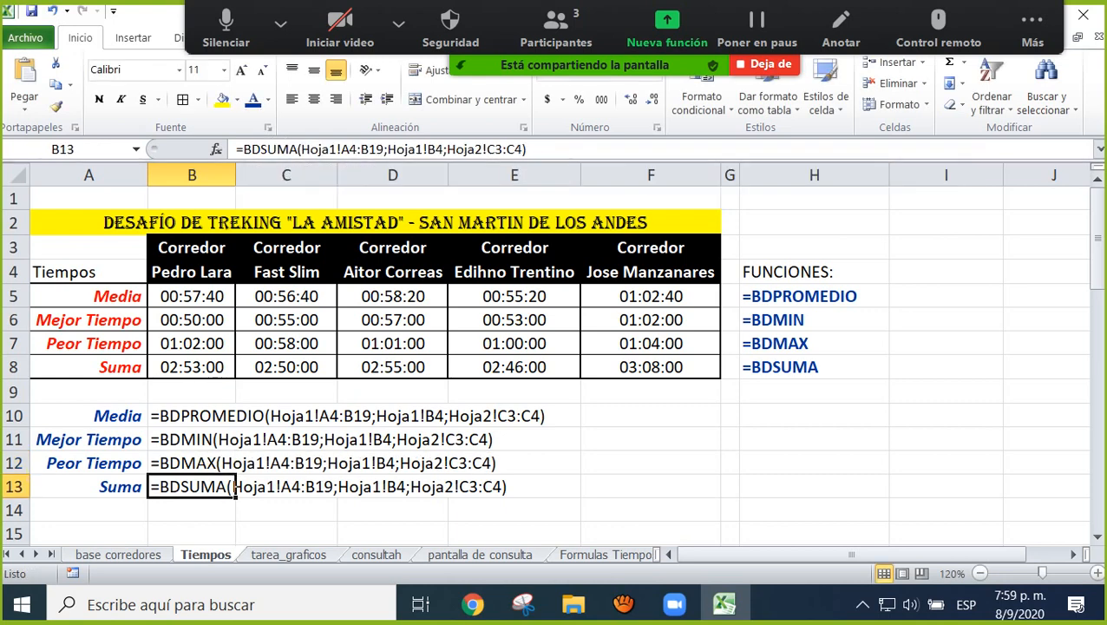
Review the sample formulas in B10:B13 one cell at a time.
{"action": "left_click", "coordinate": [285, 532]}
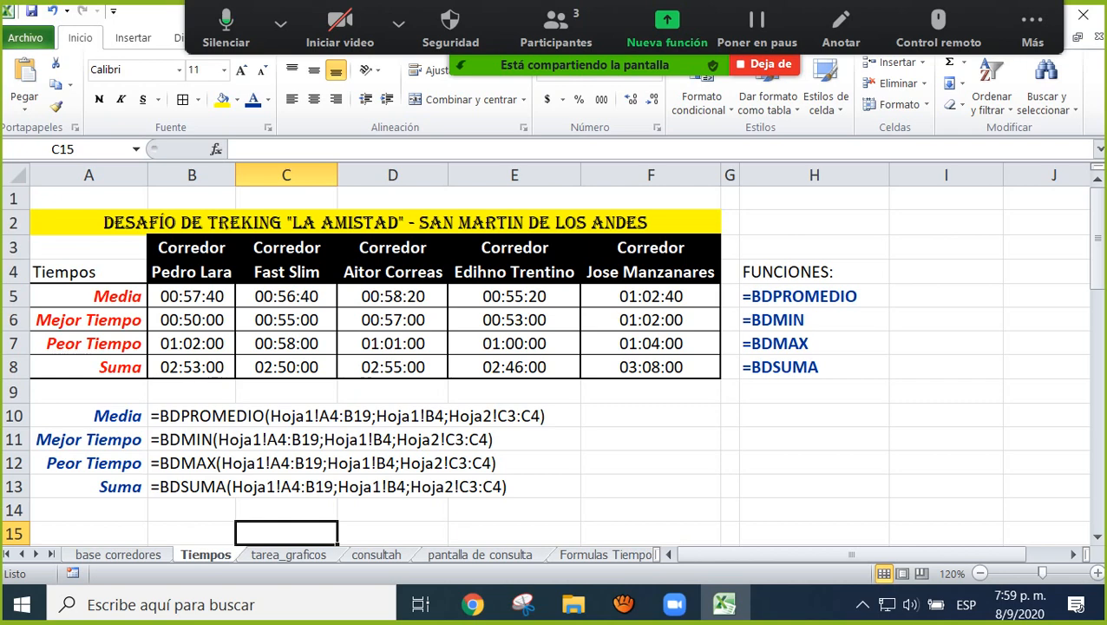
{"action": "left_click", "coordinate": [232, 415]}
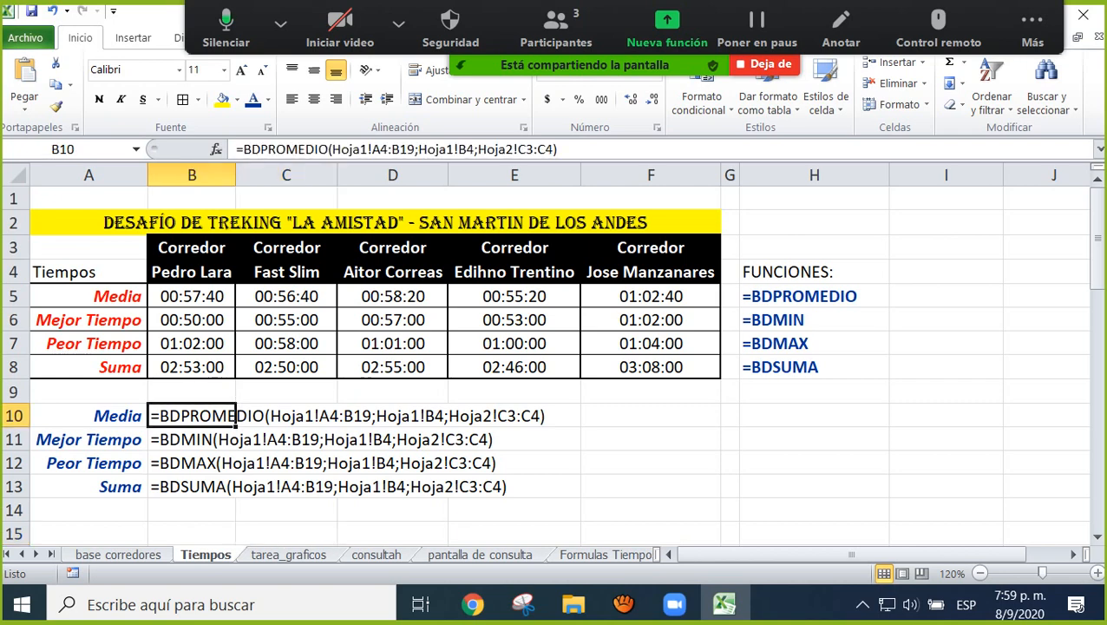
{"action": "left_click", "coordinate": [232, 439]}
{"action": "left_click", "coordinate": [231, 463]}
{"action": "left_click", "coordinate": [231, 486]}
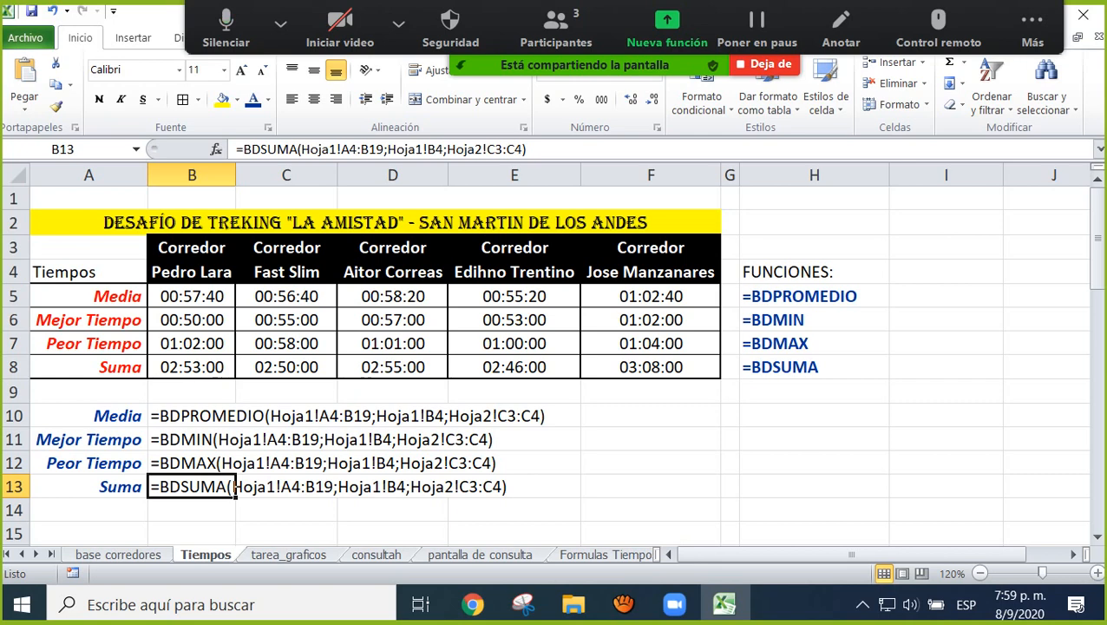
Clear the first runner's Media, Mejor Tiempo, Peor Tiempo and Suma results in B5:B8.
{"action": "left_click", "coordinate": [192, 296]}
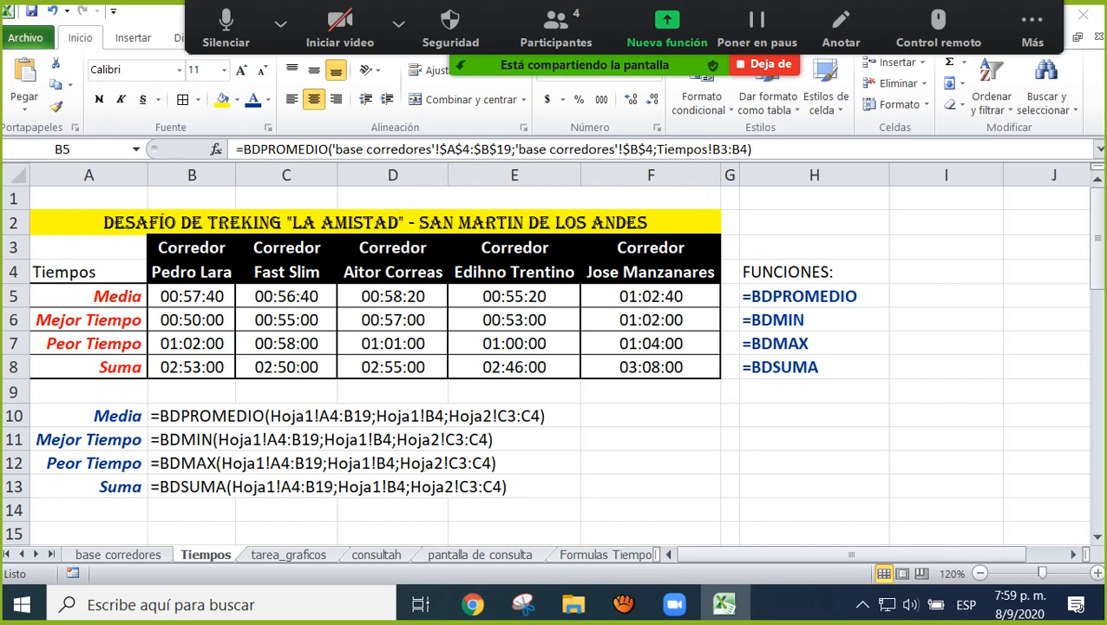
{"action": "left_click", "coordinate": [191, 296]}
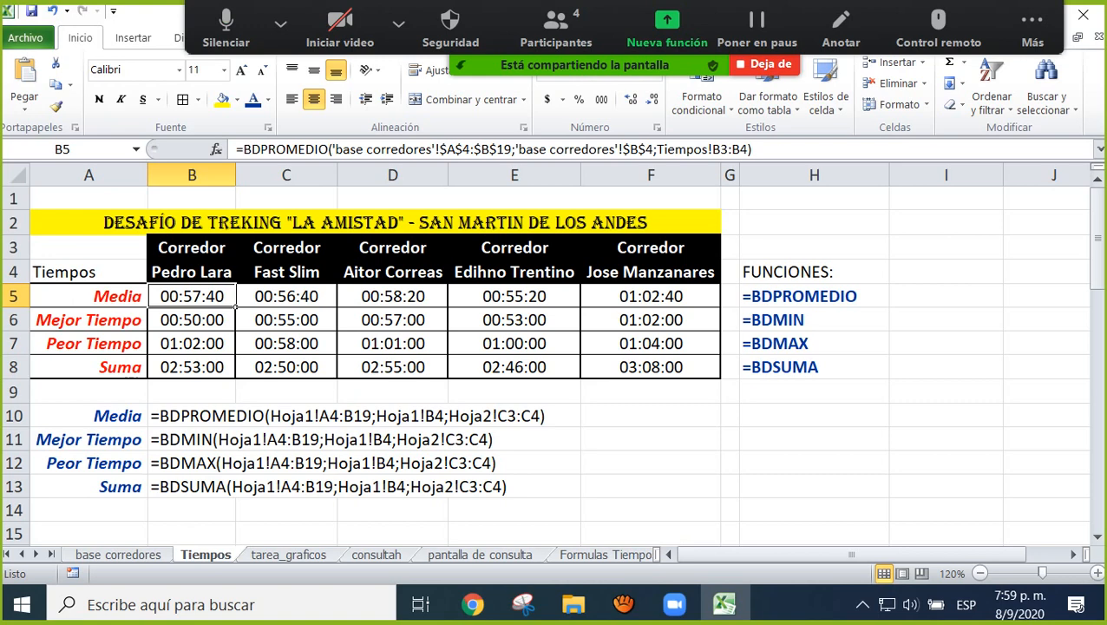
{"action": "left_click_drag", "start_coordinate": [233, 305], "coordinate": [234, 377]}
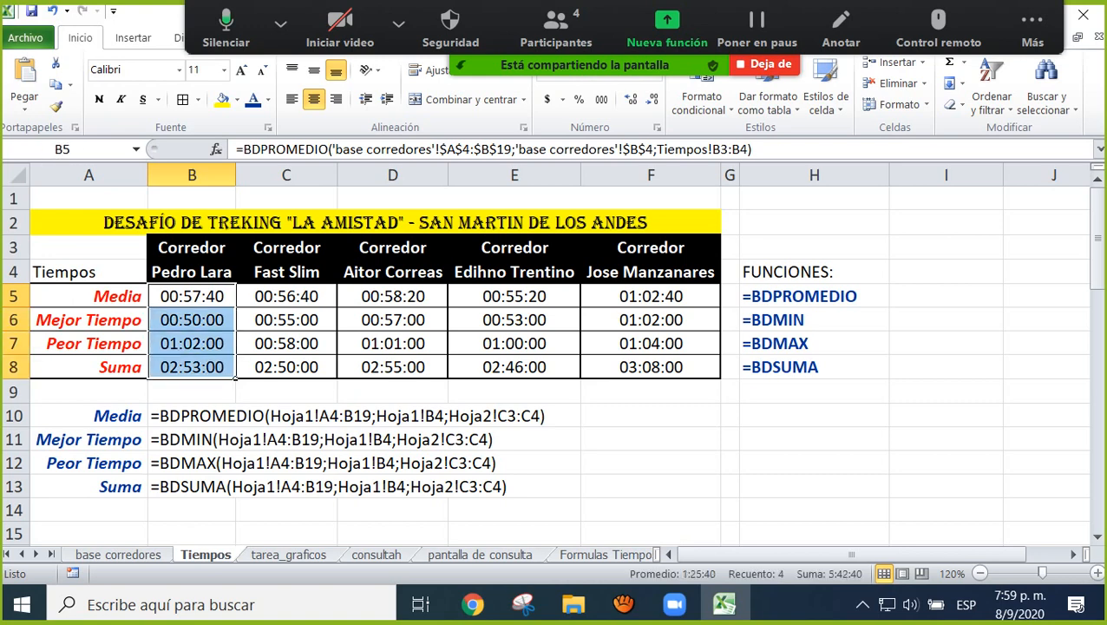
{"action": "key", "text": "Delete"}
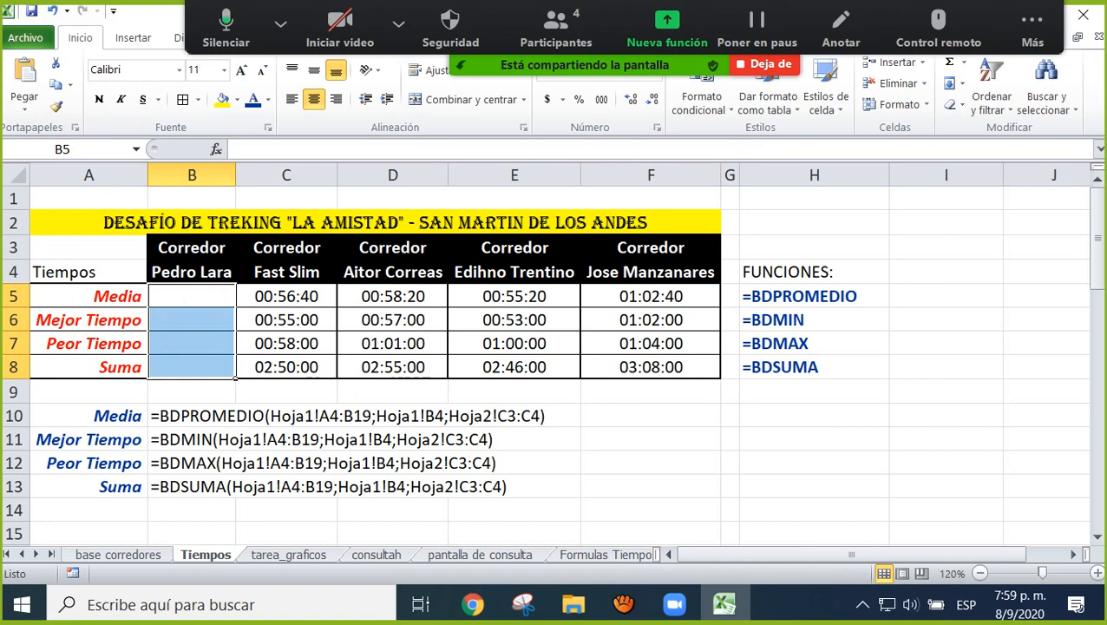
Begin a formula with the BDPROMEDIO function in B5, the first runner's Media cell.
{"action": "left_click", "coordinate": [235, 306]}
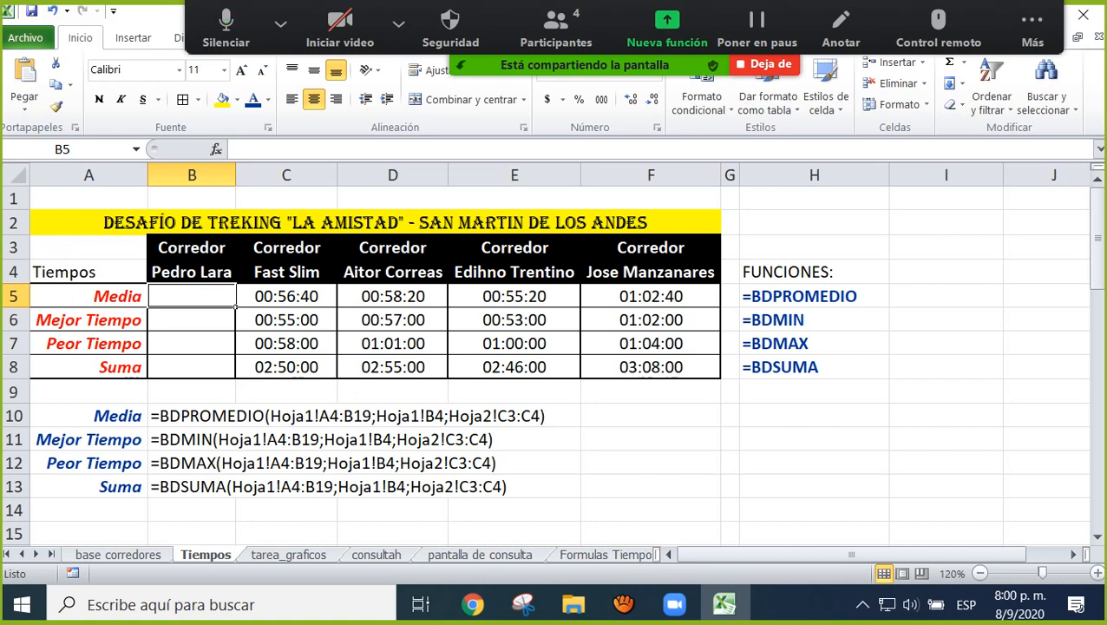
{"action": "type", "text": "="}
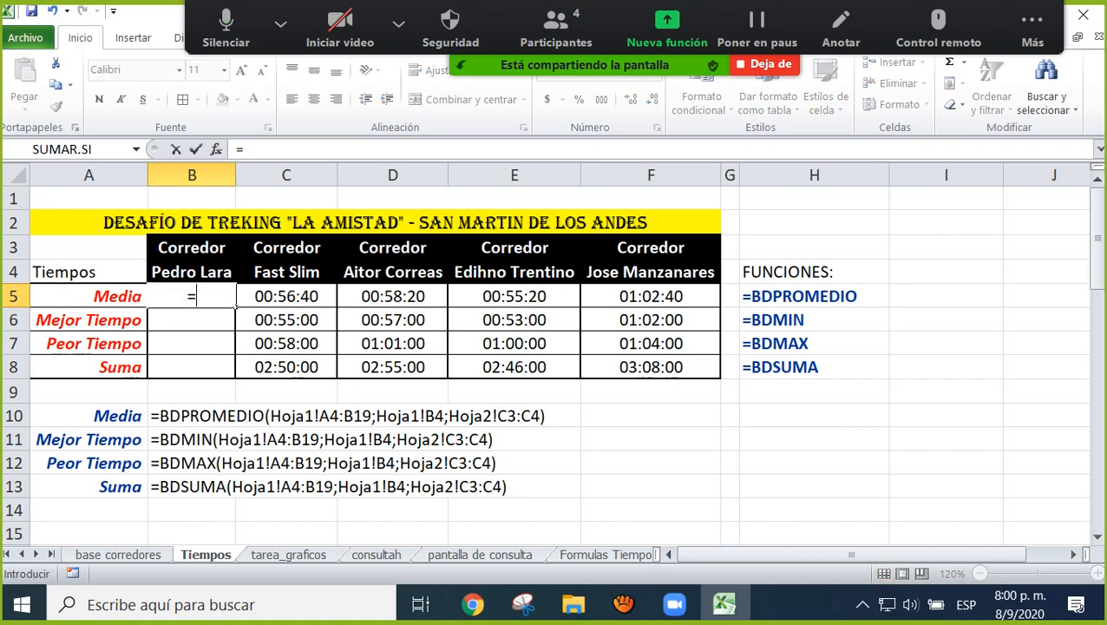
{"action": "type", "text": "B"}
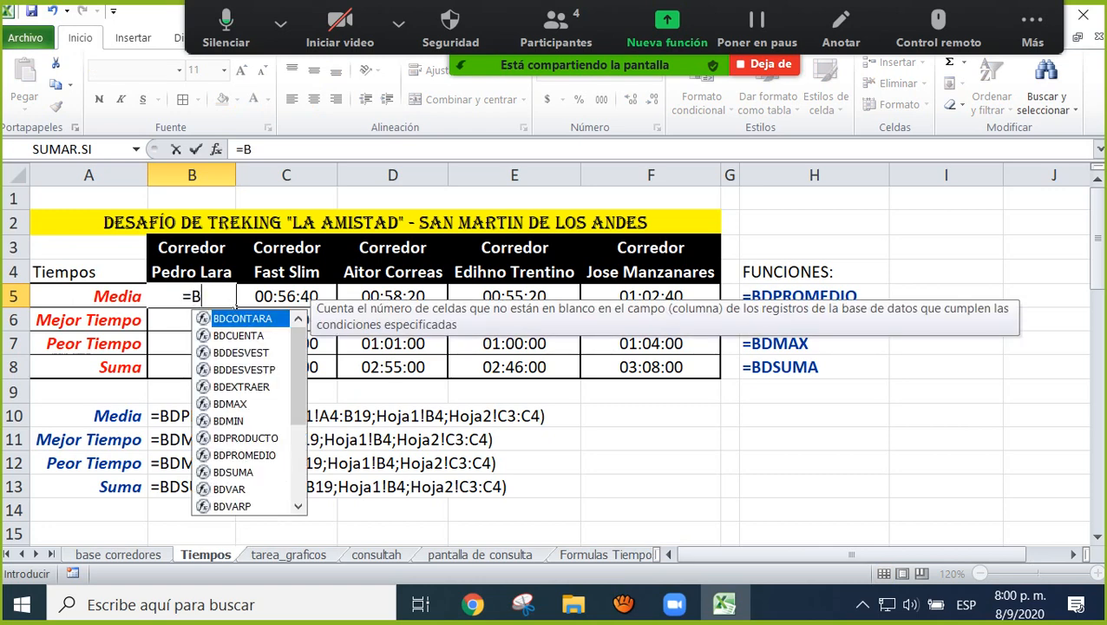
{"action": "type", "text": "D"}
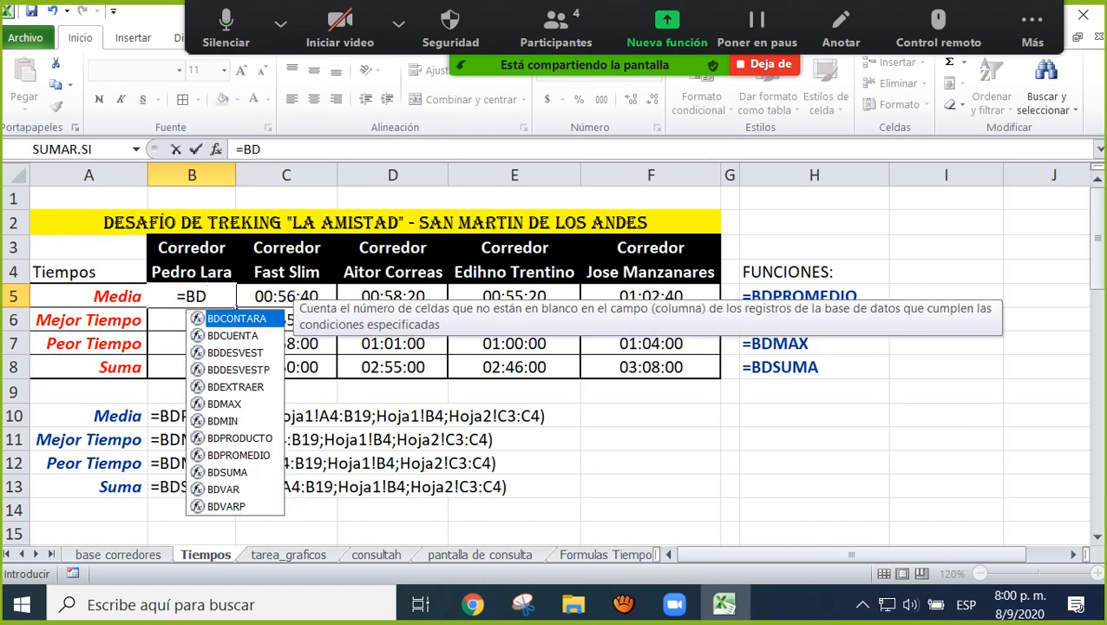
{"action": "double_click", "coordinate": [239, 455]}
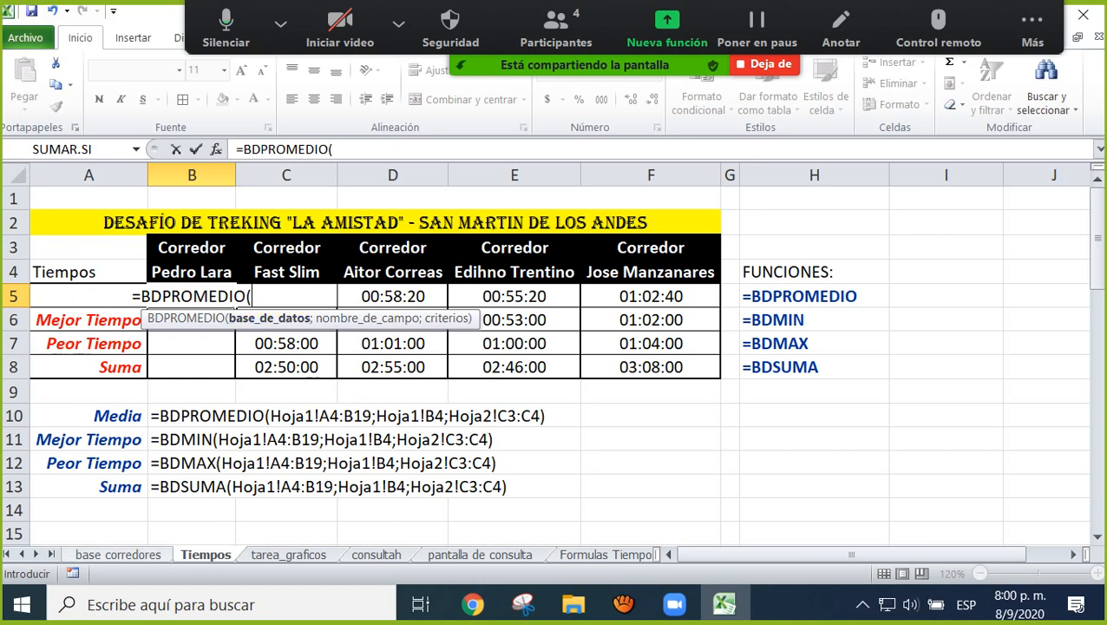
Give BDPROMEDIO the database range $A$4:$B$19 and the field $B$4 from the base corredores sheet, both as absolute references.
{"action": "left_click", "coordinate": [118, 555]}
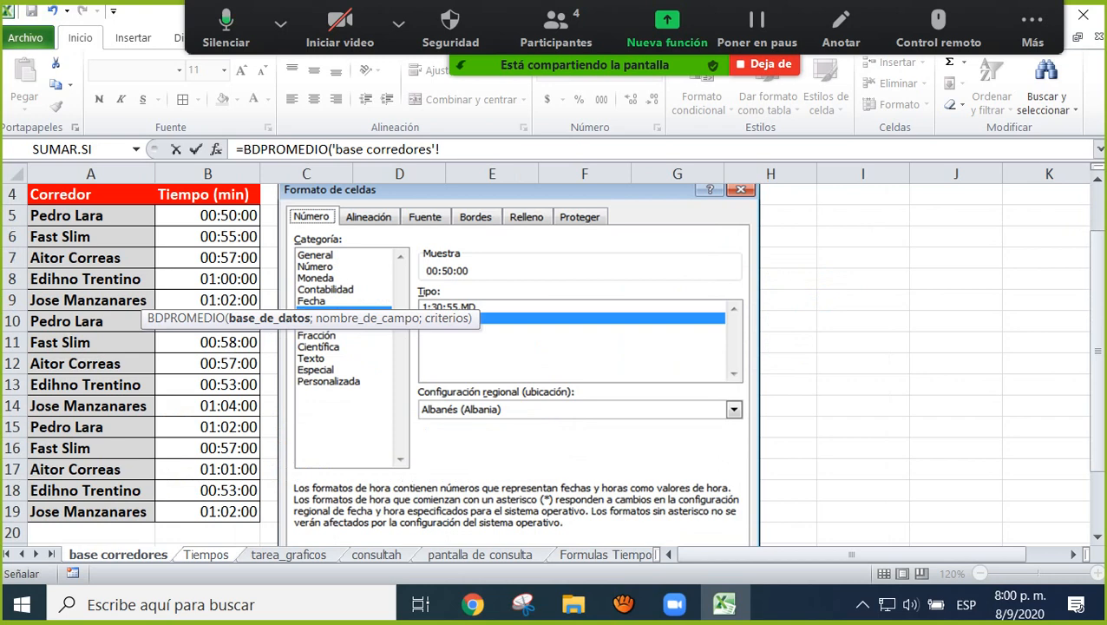
{"action": "left_click_drag", "start_coordinate": [95, 197], "coordinate": [254, 511]}
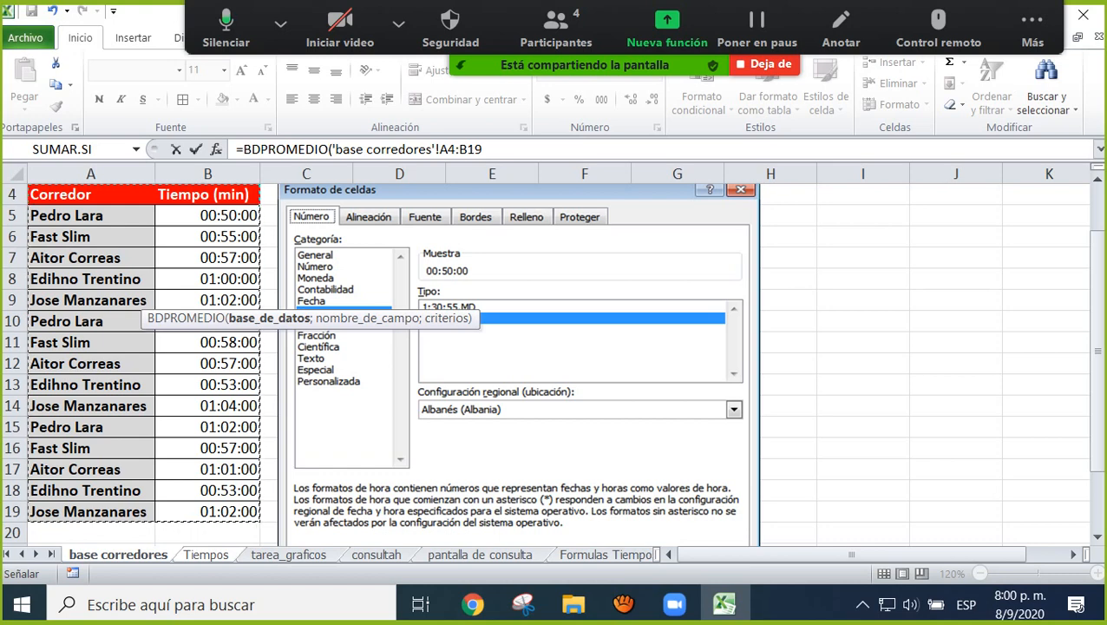
{"action": "key", "text": "F4"}
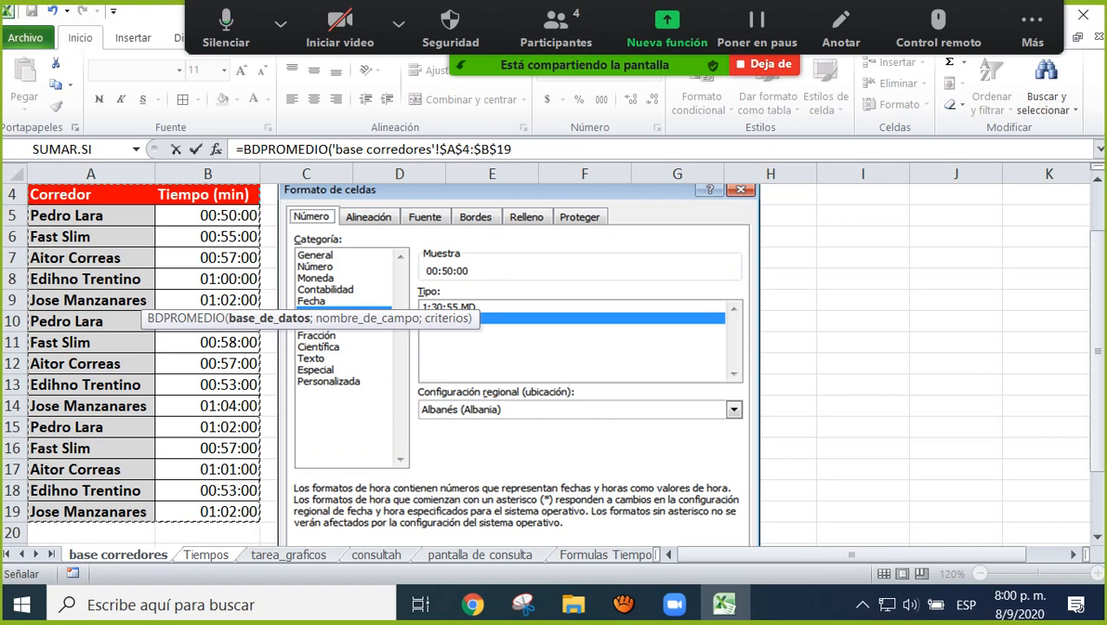
{"action": "type", "text": ";"}
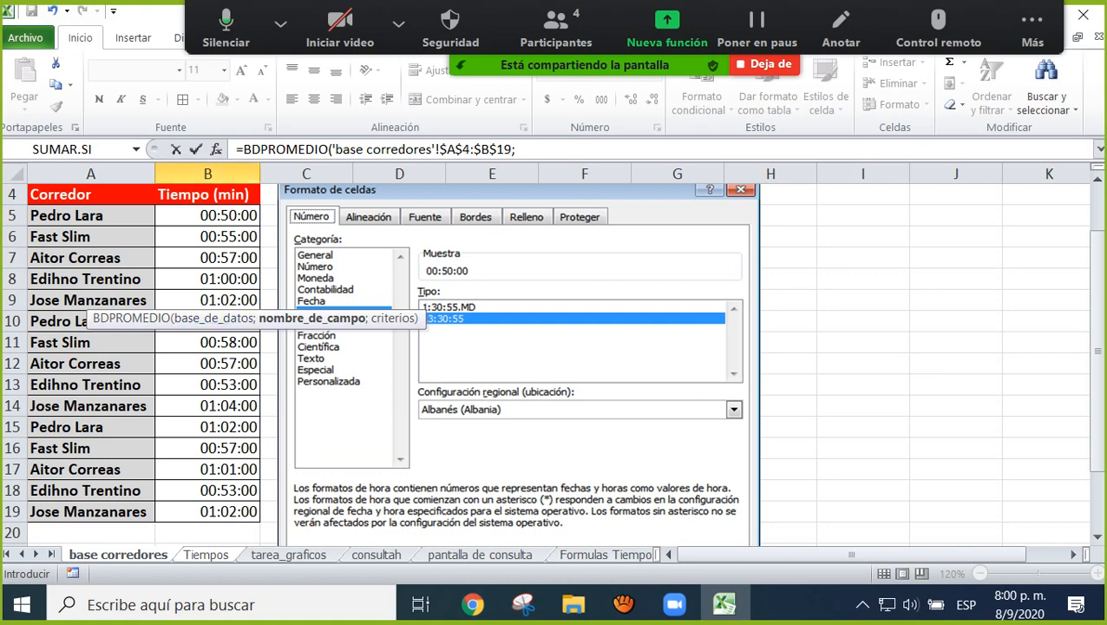
{"action": "left_click", "coordinate": [208, 195]}
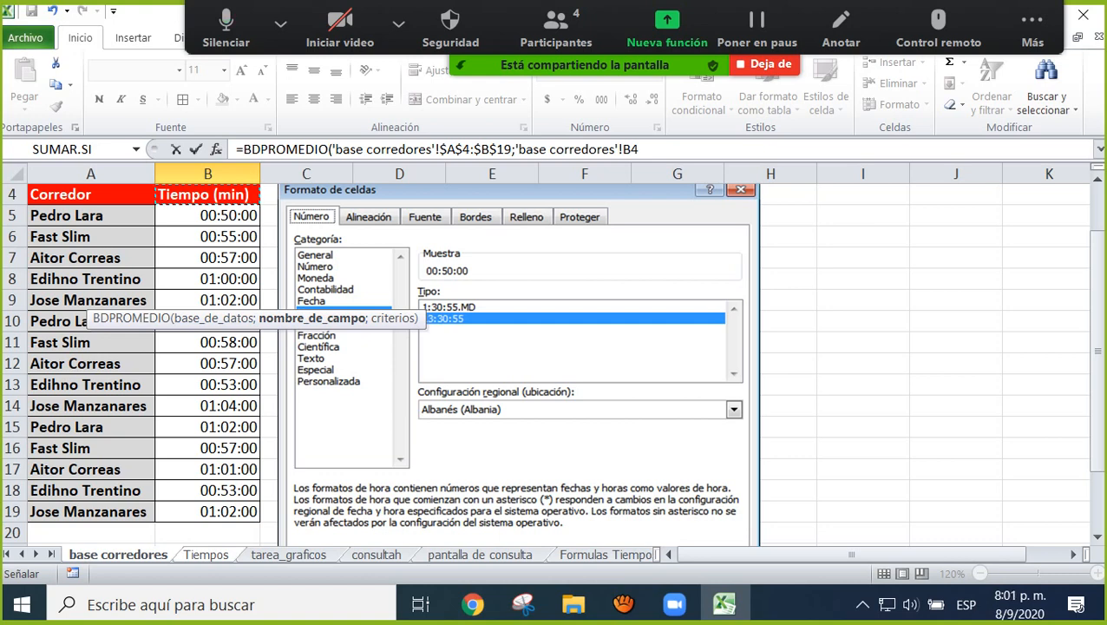
{"action": "key", "text": "F4"}
{"action": "type", "text": ";"}
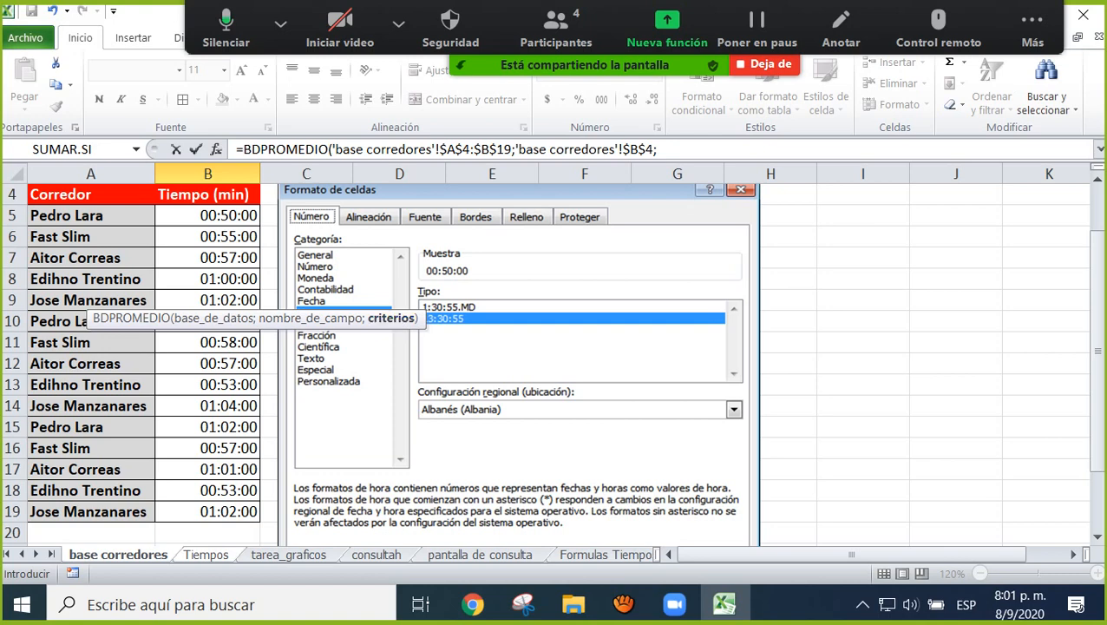
Complete the BDPROMEDIO formula in B5 with the criteria range Tiempos!B3:B4, and copy it across the Media row to F5.
{"action": "left_click", "coordinate": [206, 554]}
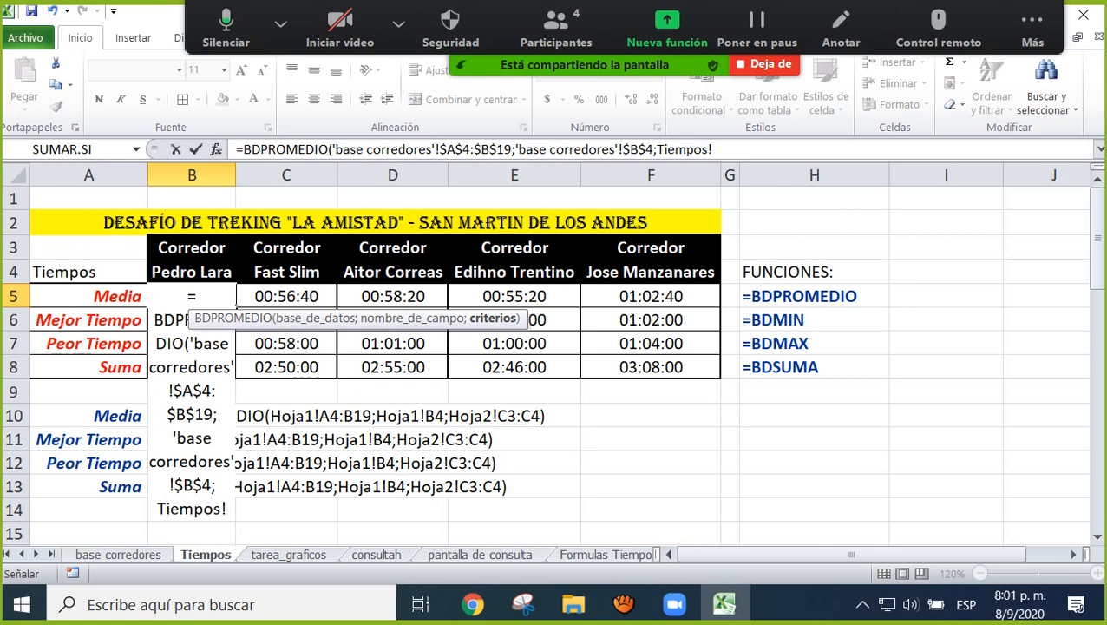
{"action": "left_click_drag", "start_coordinate": [192, 247], "coordinate": [192, 271]}
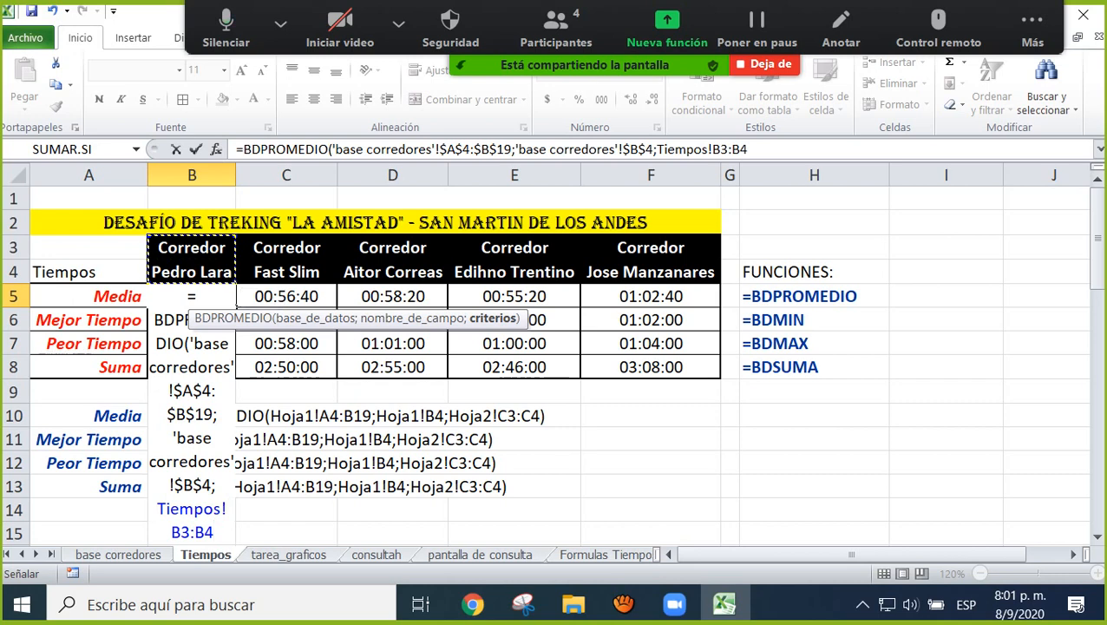
{"action": "type", "text": ")"}
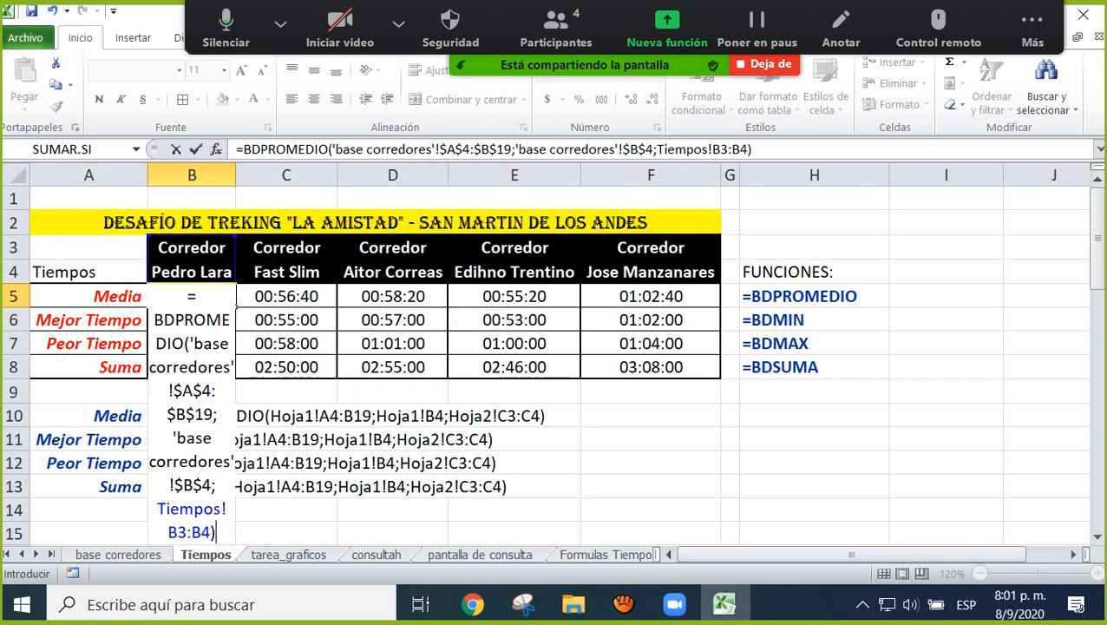
{"action": "key", "text": "Return"}
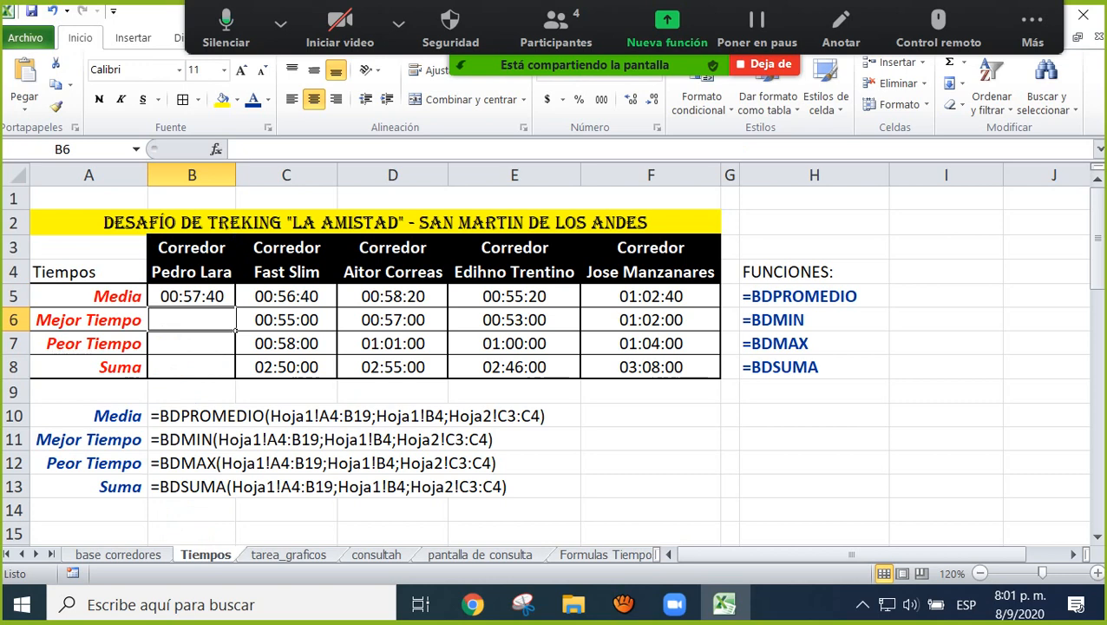
{"action": "left_click", "coordinate": [192, 296]}
{"action": "left_click_drag", "start_coordinate": [235, 308], "coordinate": [731, 319]}
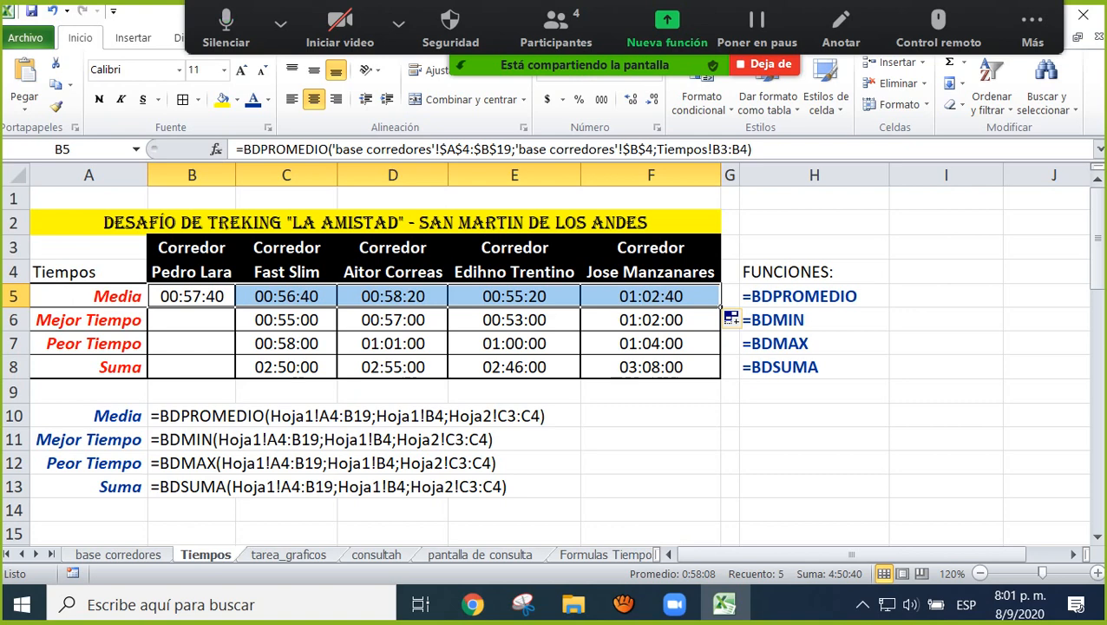
Compare the criteria cells B3:B4 on the Tiempos sheet with the Corredor heading and first entry in base corredores.
{"action": "left_click", "coordinate": [13, 247]}
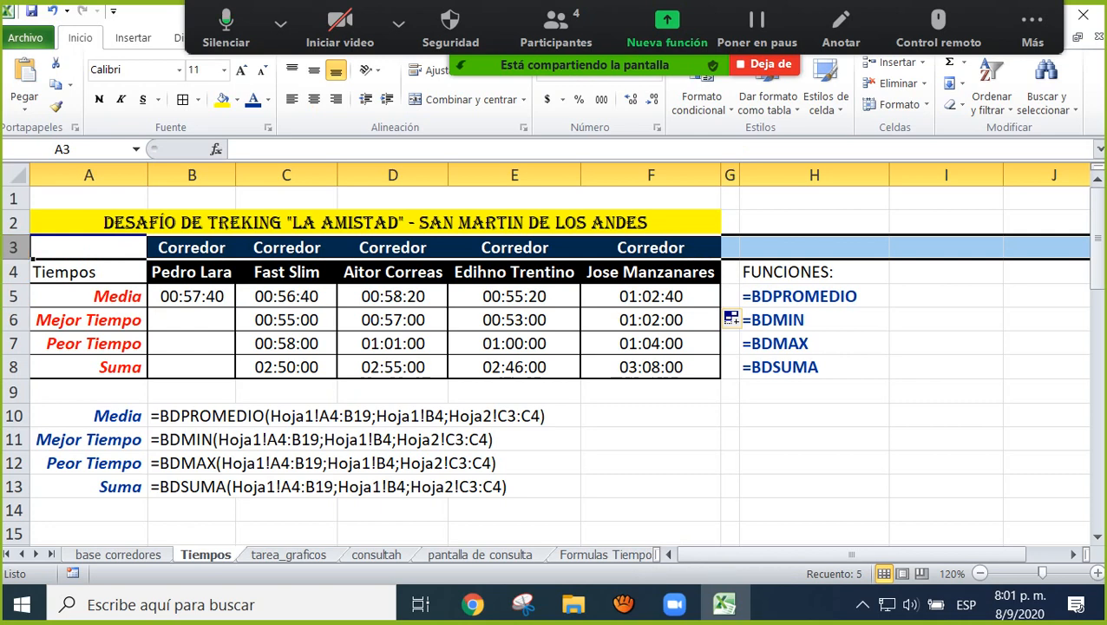
{"action": "left_click", "coordinate": [13, 272]}
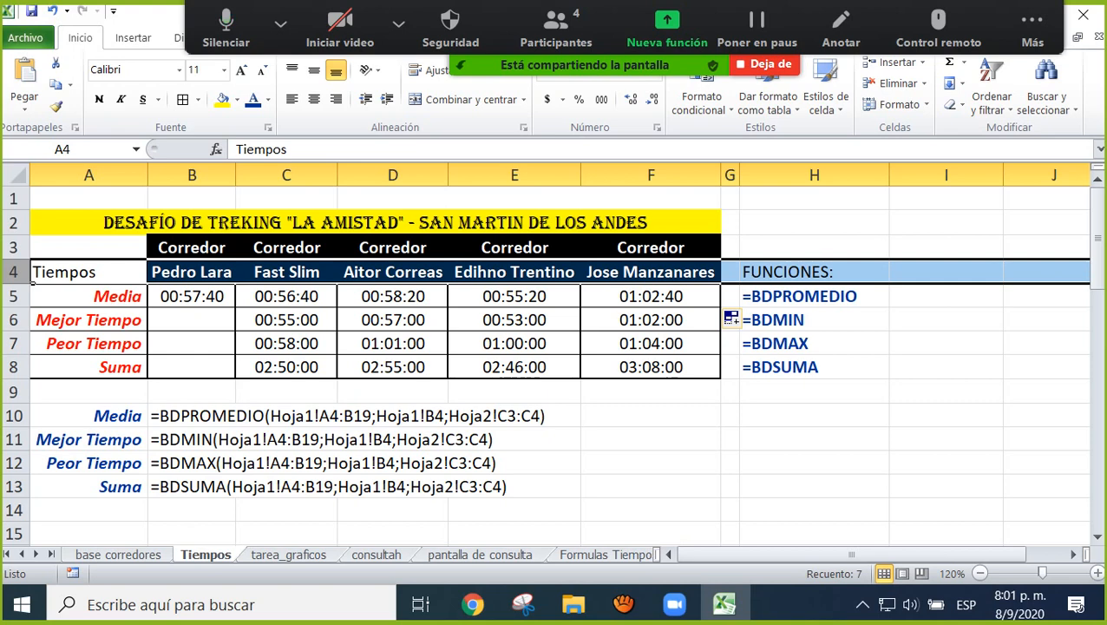
{"action": "left_click", "coordinate": [89, 248]}
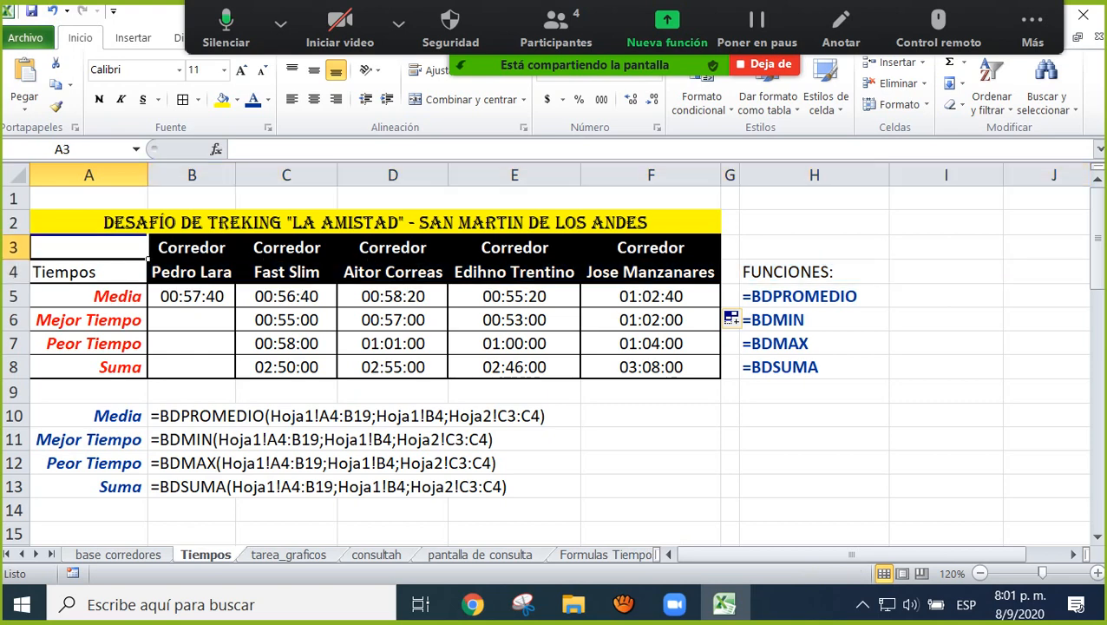
{"action": "left_click_drag", "start_coordinate": [191, 249], "coordinate": [192, 273]}
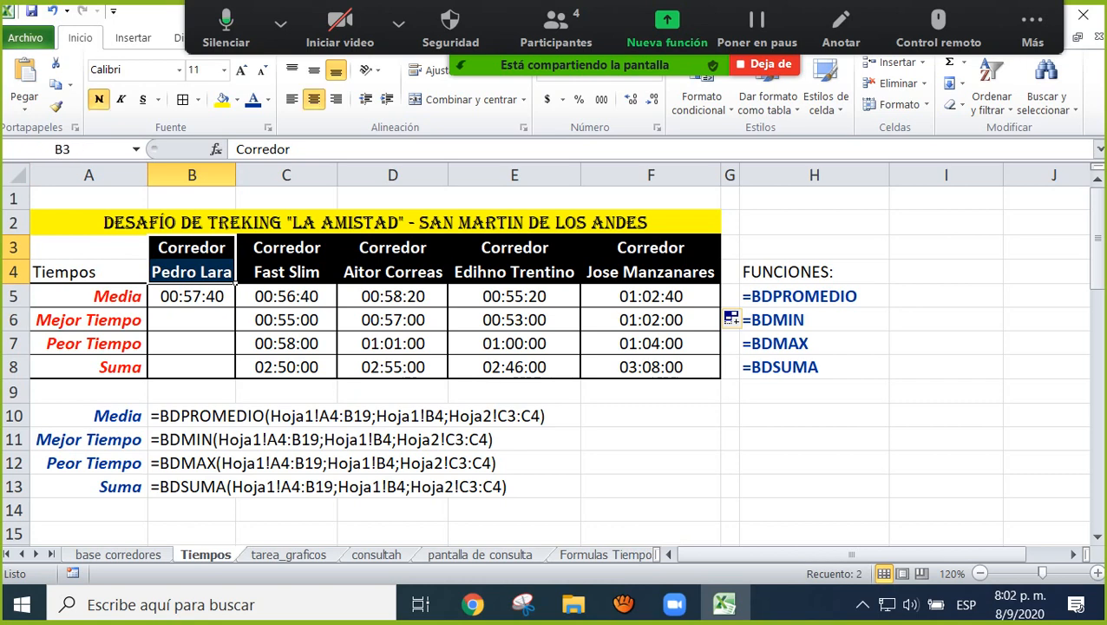
{"action": "left_click", "coordinate": [191, 249]}
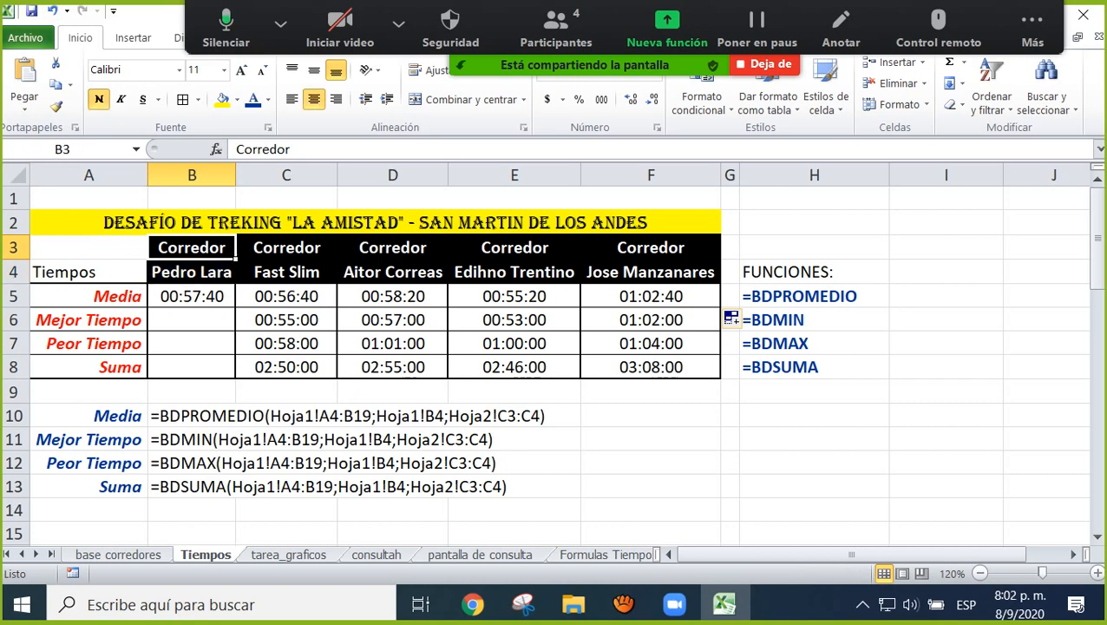
{"action": "left_click", "coordinate": [192, 272]}
{"action": "left_click", "coordinate": [192, 248]}
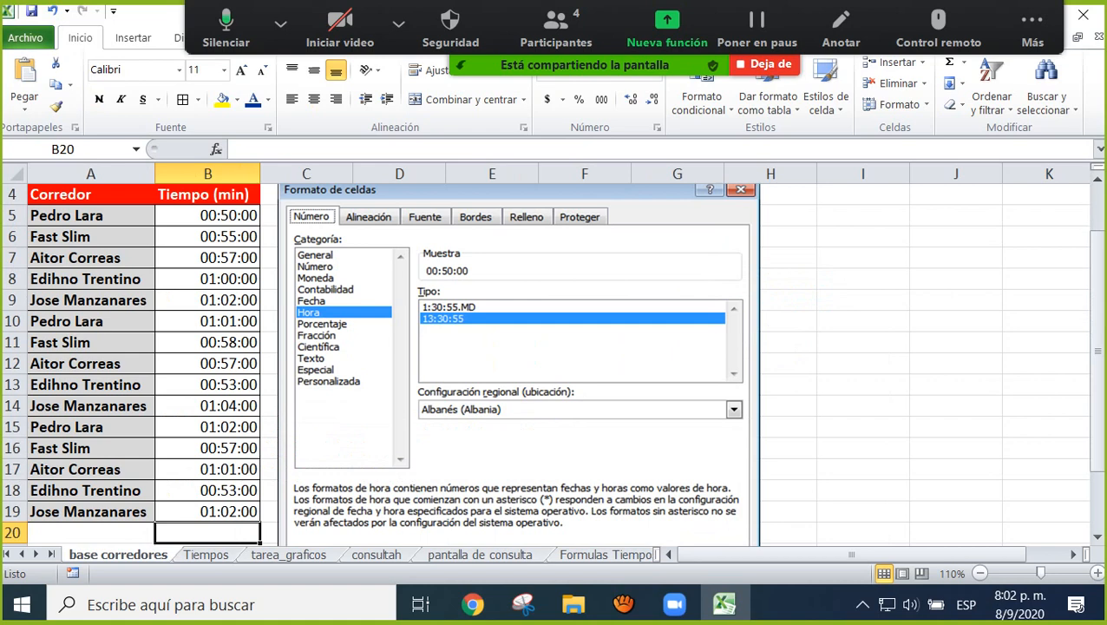
{"action": "left_click", "coordinate": [90, 194]}
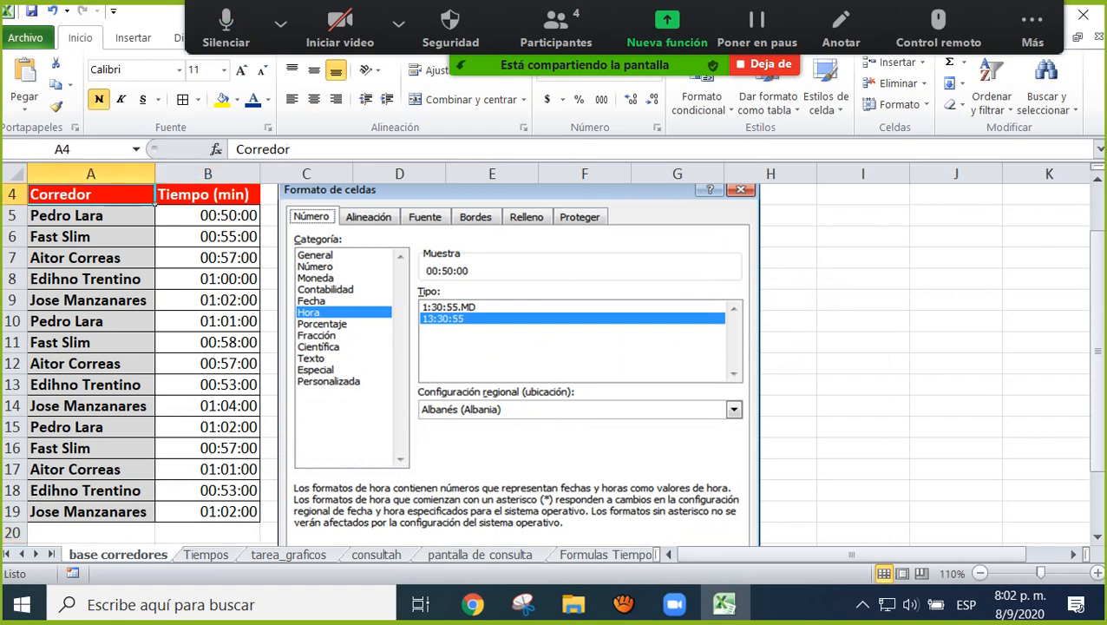
{"action": "left_click", "coordinate": [91, 215]}
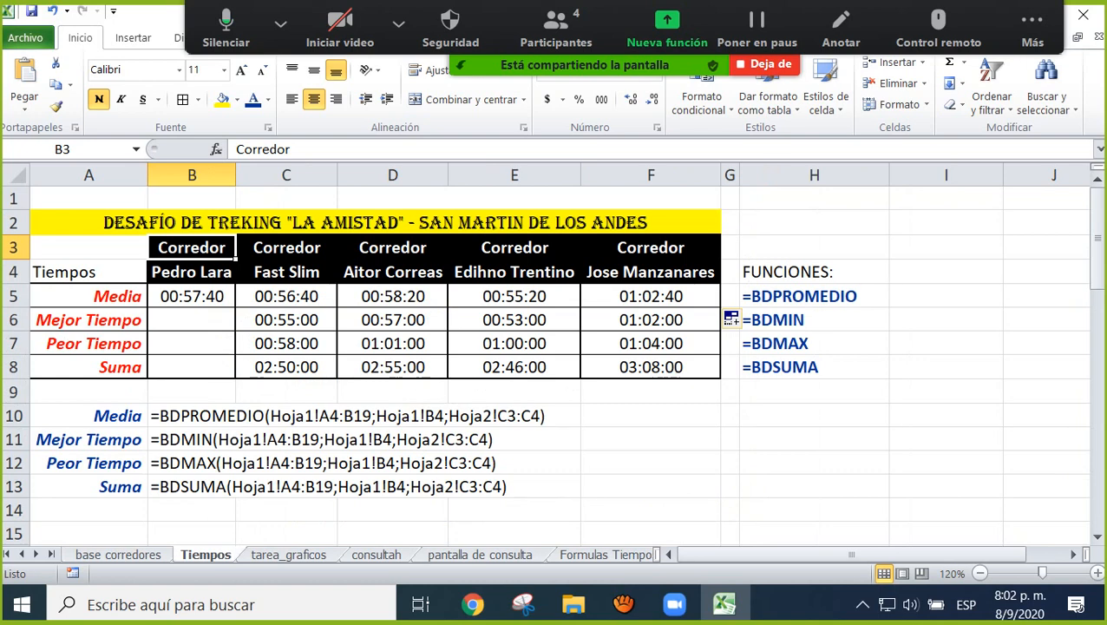
Begin a formula with the BDMIN function in B6, the first runner's Mejor Tiempo cell.
{"action": "left_click", "coordinate": [192, 320]}
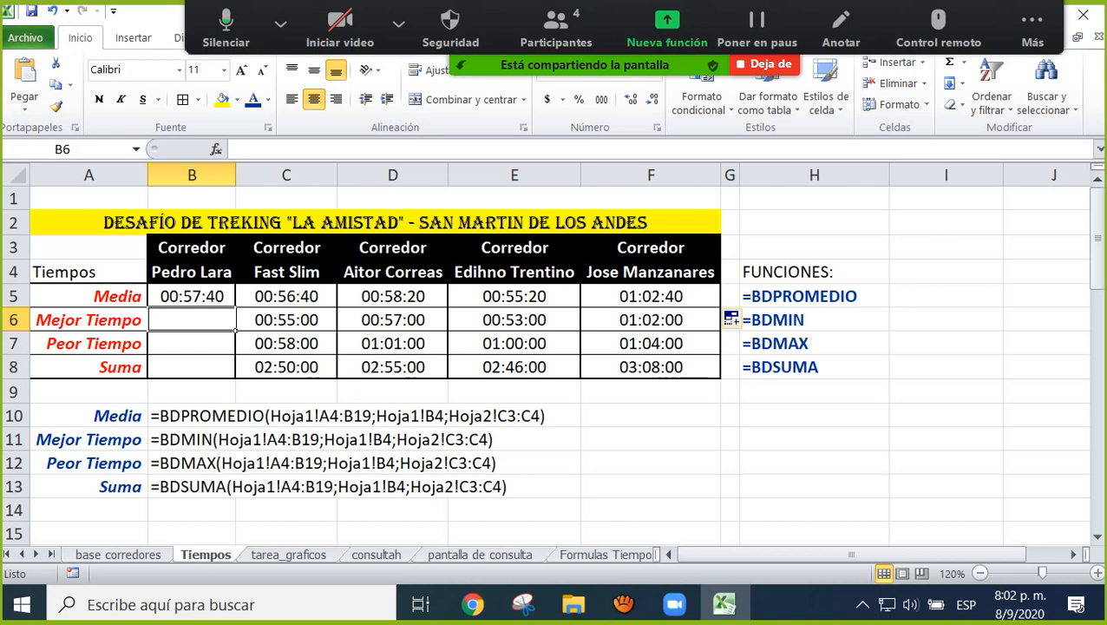
{"action": "type", "text": "=BD"}
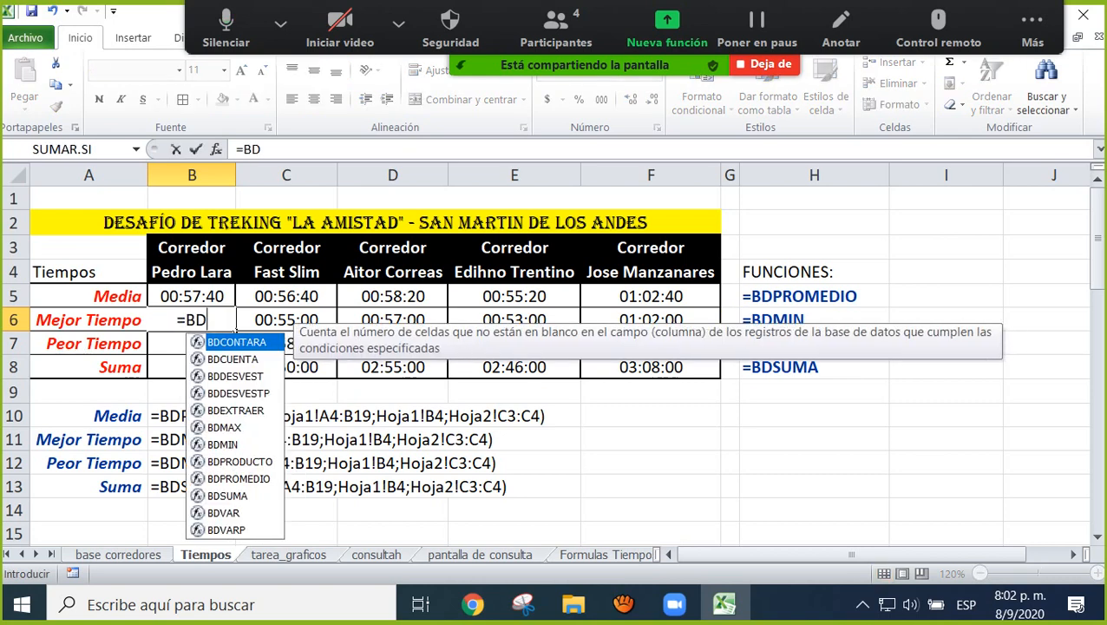
{"action": "type", "text": "MIN('base corredores'!"}
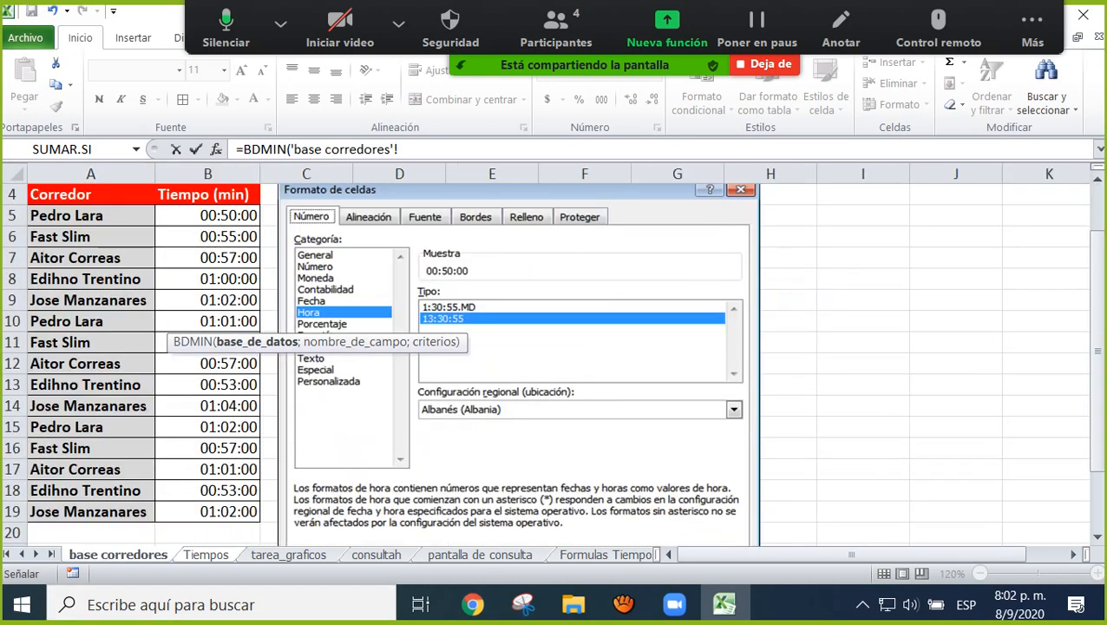
Give BDMIN the database range $A$4:$B$19 and the field $B$4 from the base corredores sheet, both as absolute references.
{"action": "left_click", "coordinate": [118, 553]}
{"action": "left_click", "coordinate": [90, 195]}
{"action": "left_click_drag", "start_coordinate": [90, 194], "coordinate": [208, 511]}
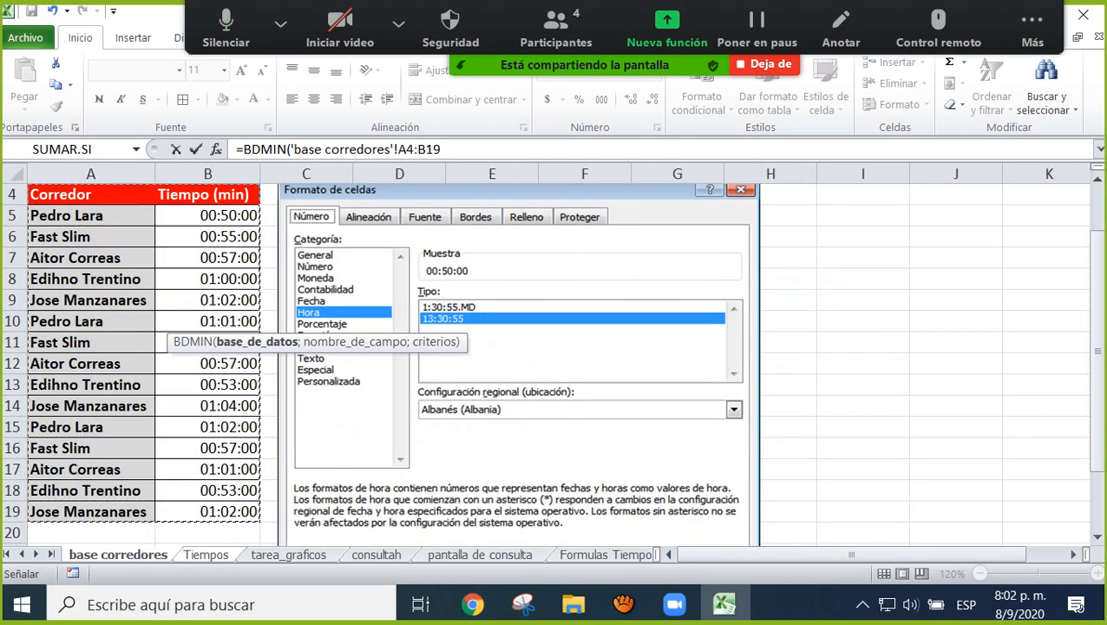
{"action": "key", "text": "F4"}
{"action": "type", "text": ";"}
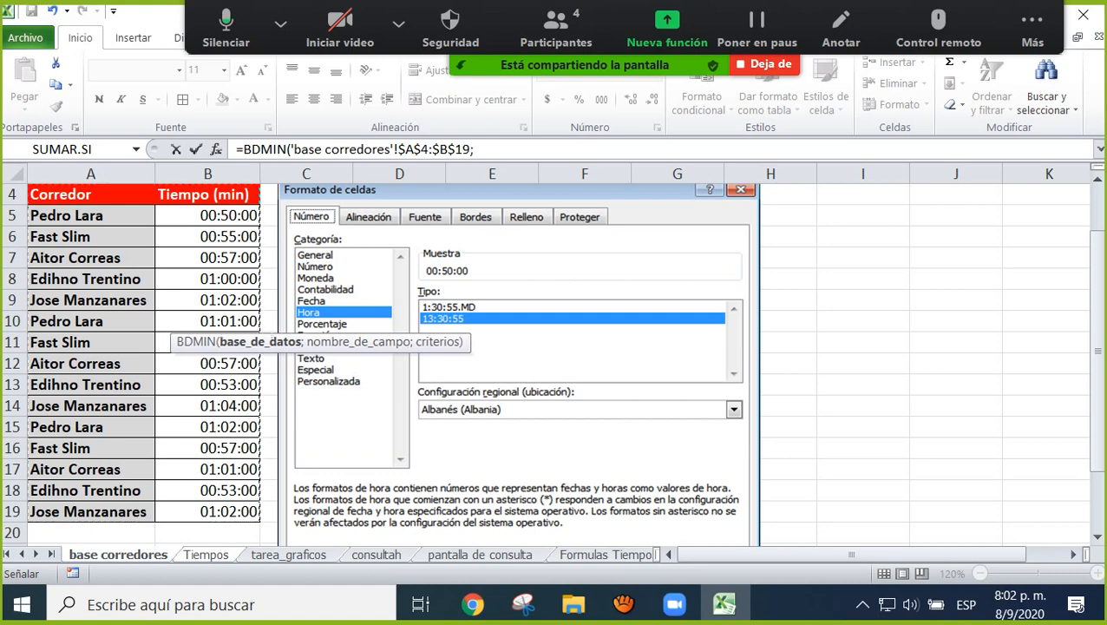
{"action": "left_click", "coordinate": [207, 194]}
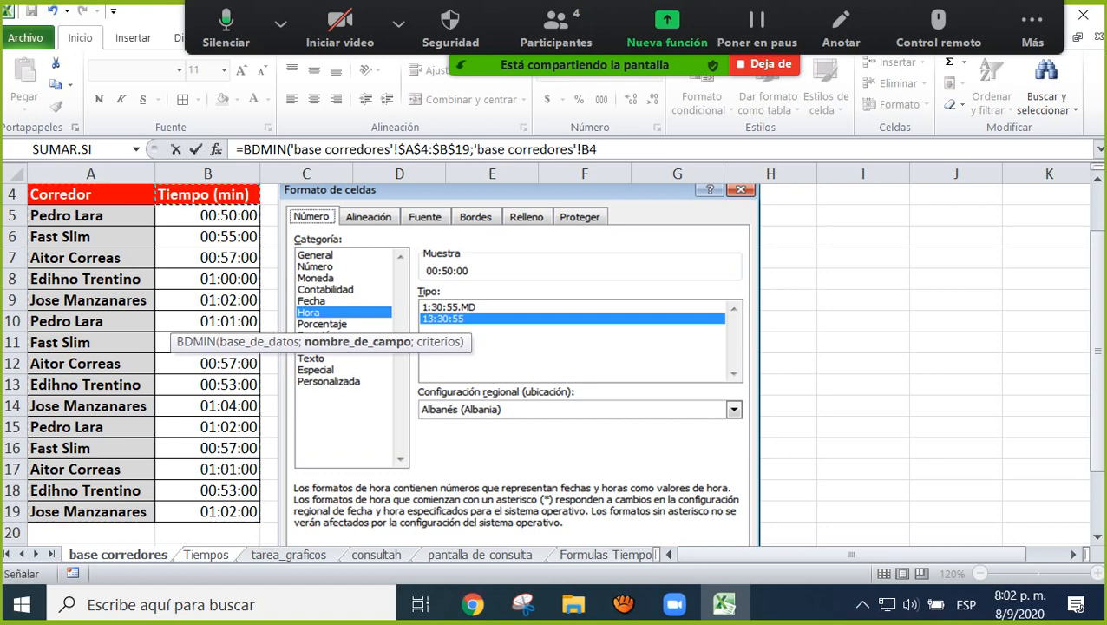
{"action": "key", "text": "F4"}
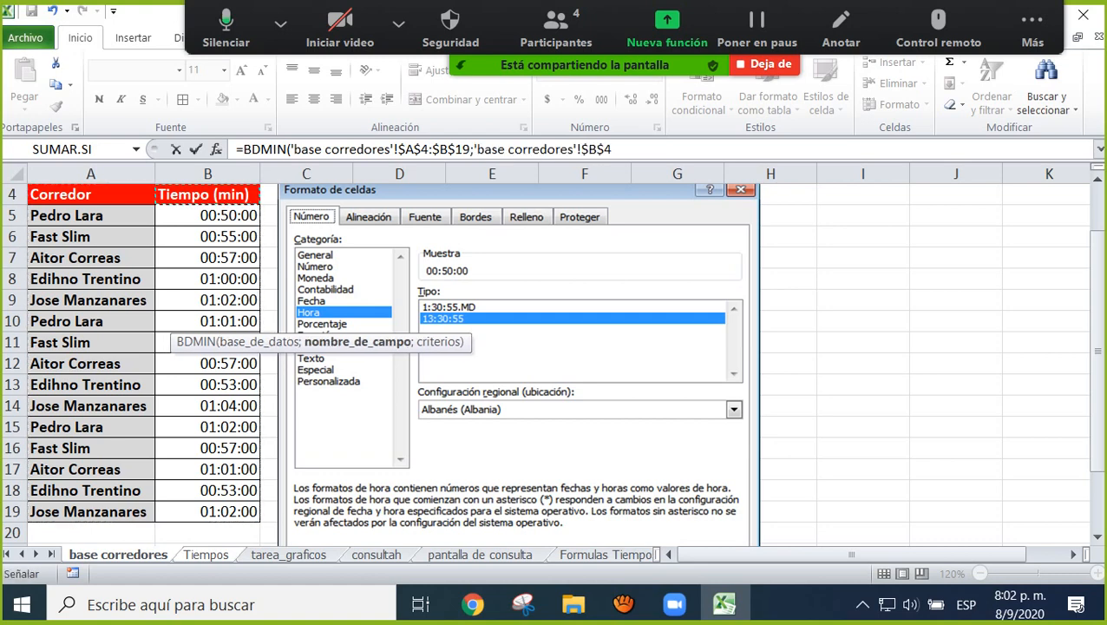
{"action": "type", "text": ";"}
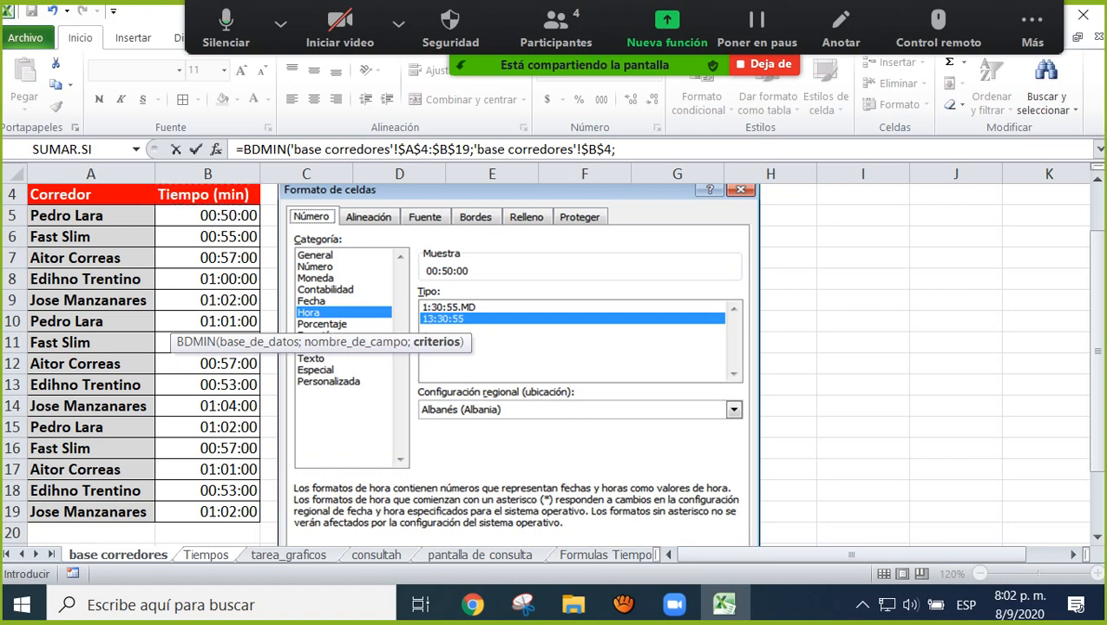
Complete the BDMIN formula with the criteria range B3:B4 from the Tiempos sheet.
{"action": "left_click", "coordinate": [206, 554]}
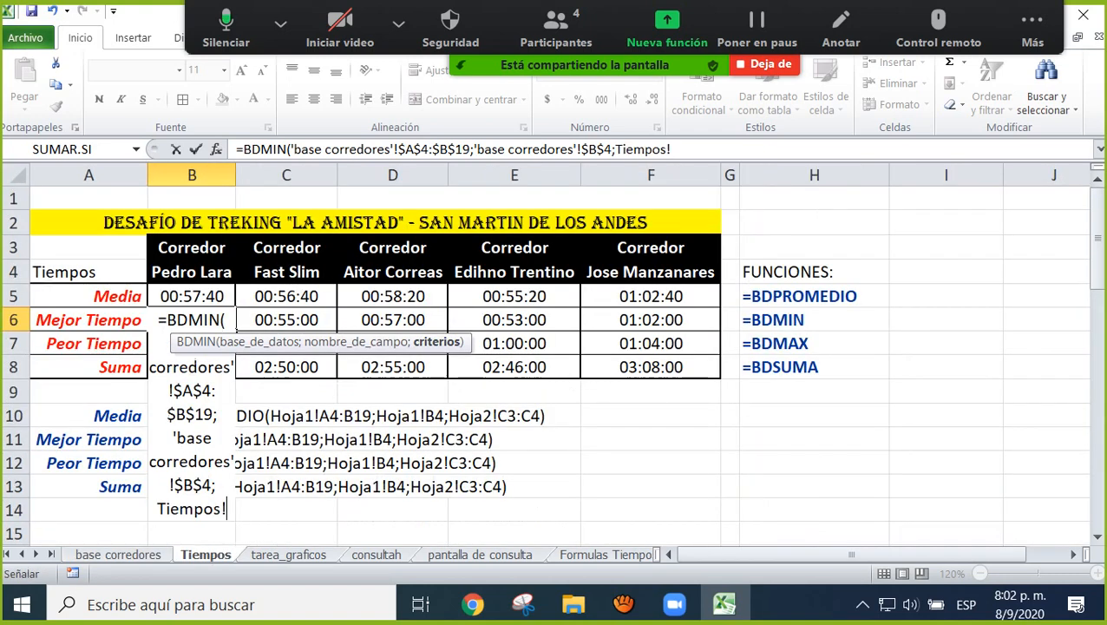
{"action": "left_click_drag", "start_coordinate": [191, 247], "coordinate": [192, 271]}
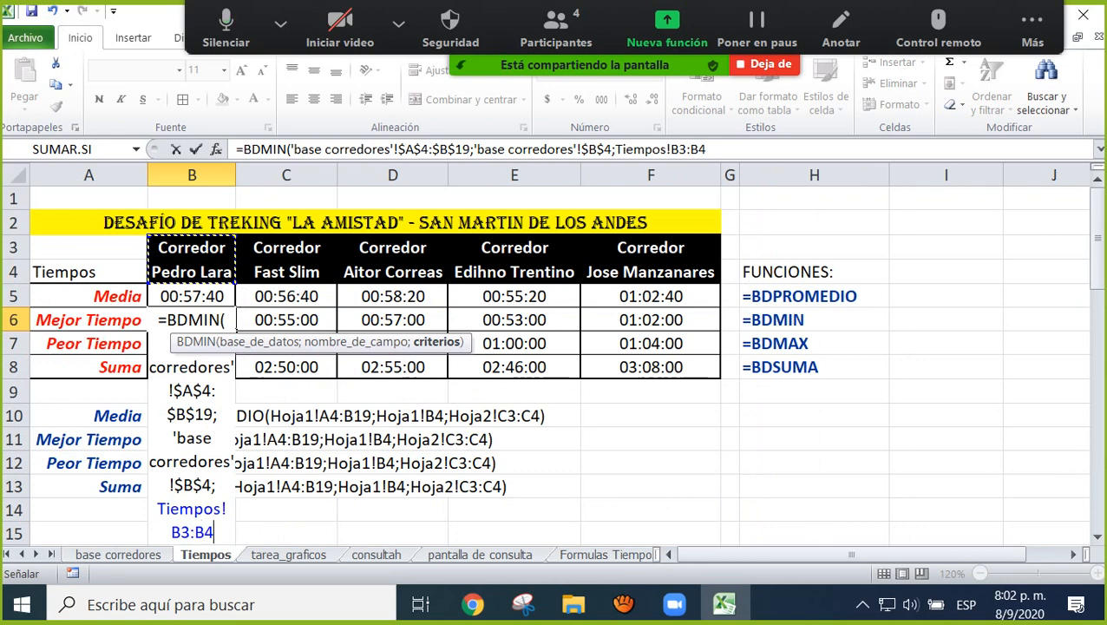
{"action": "type", "text": ")"}
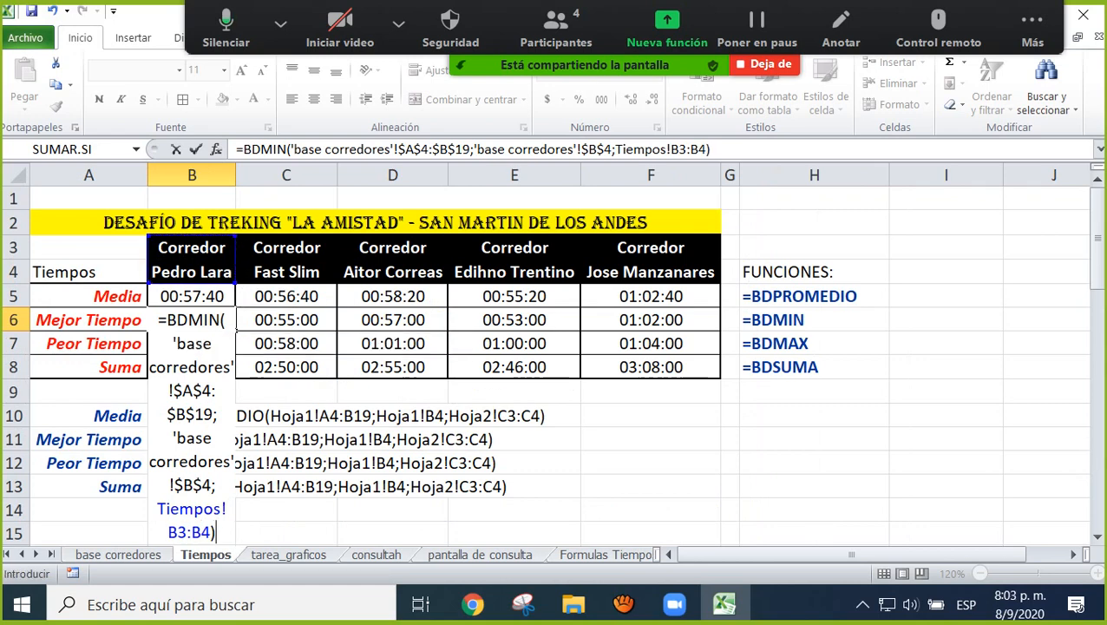
{"action": "key", "text": "Return"}
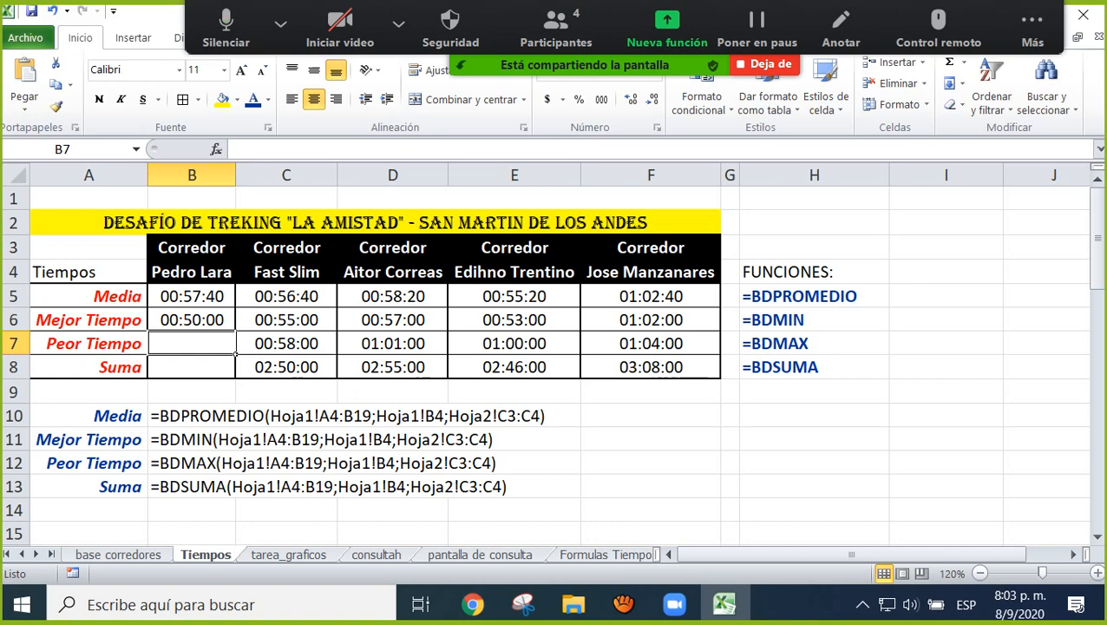
Begin a formula with the BDMAX function in B7, the first runner's Peor Tiempo cell.
{"action": "type", "text": "=B"}
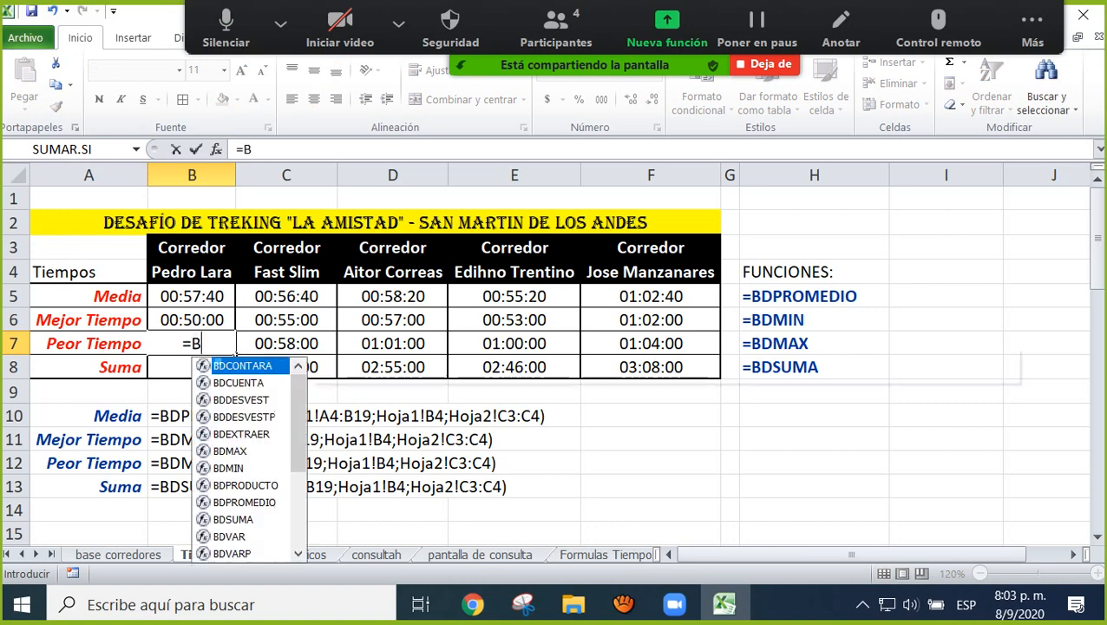
{"action": "type", "text": "D"}
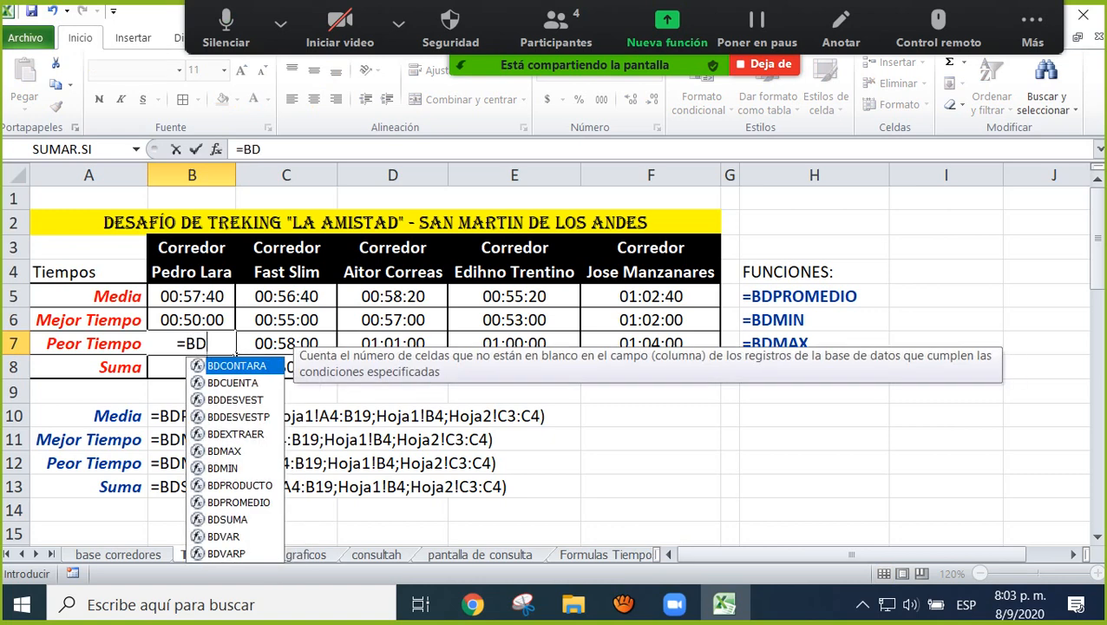
{"action": "key", "text": "Down"}
{"action": "key", "text": "Down"}
{"action": "key", "text": "Down"}
{"action": "key", "text": "Down"}
{"action": "key", "text": "Down"}
{"action": "key", "text": "Tab"}
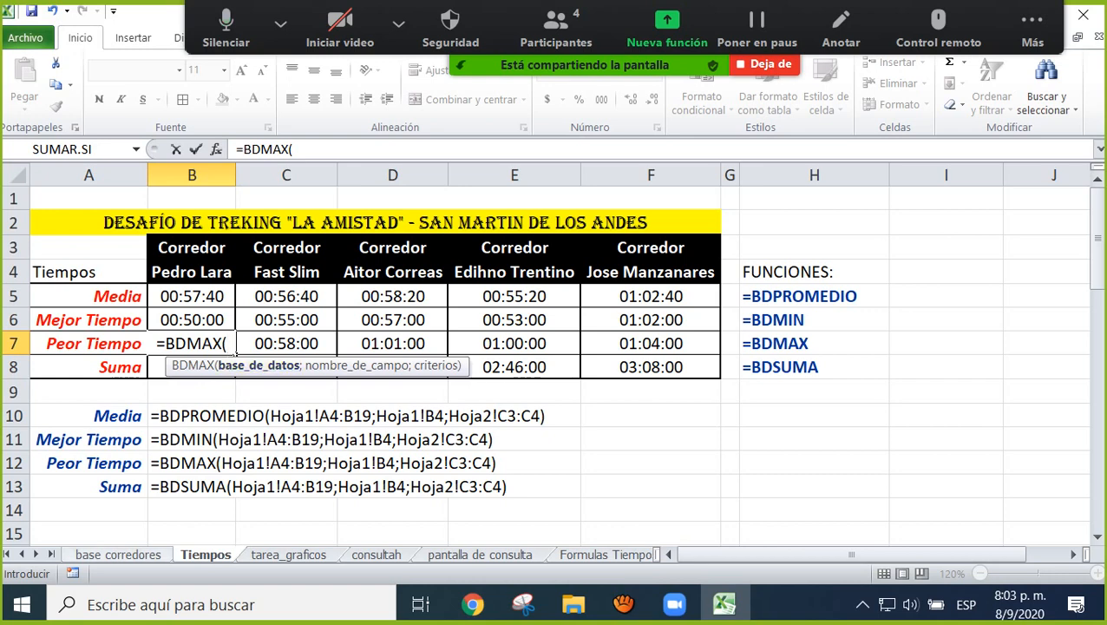
Give BDMAX the database range $A$4:$B$19 and the field $B$4 from the base corredores sheet, both as absolute references.
{"action": "left_click", "coordinate": [118, 554]}
{"action": "left_click_drag", "start_coordinate": [91, 195], "coordinate": [257, 517]}
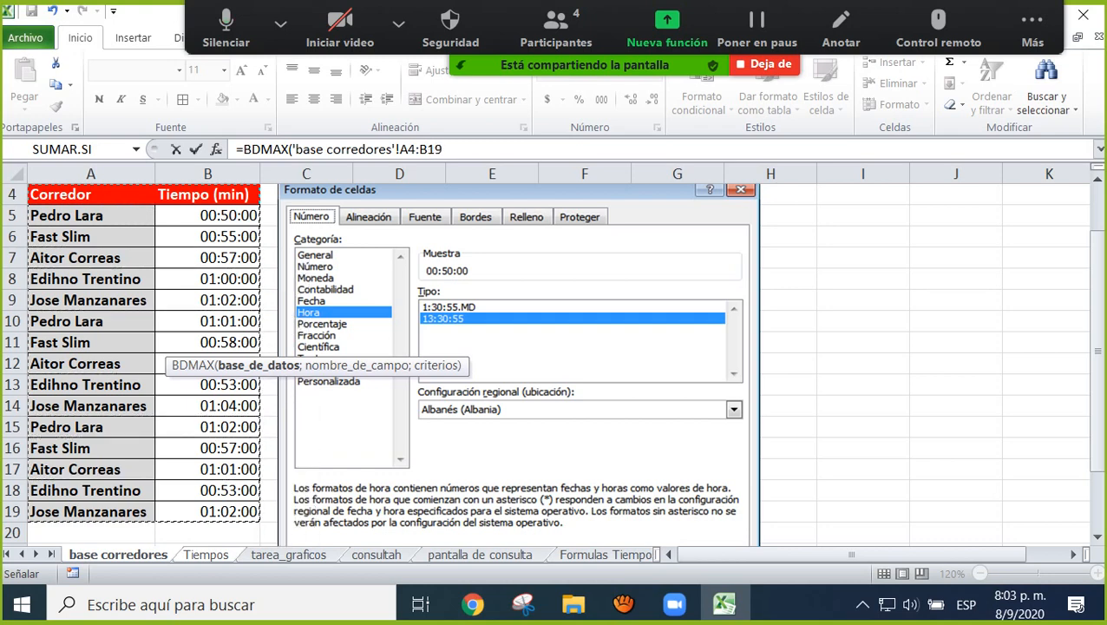
{"action": "key", "text": "F4"}
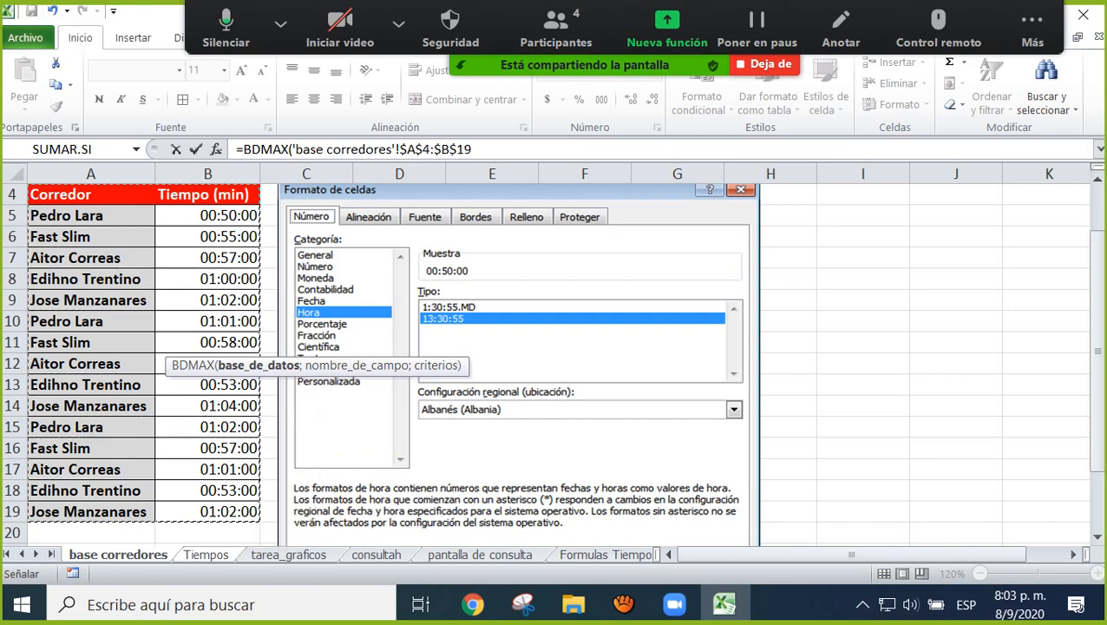
{"action": "type", "text": ";"}
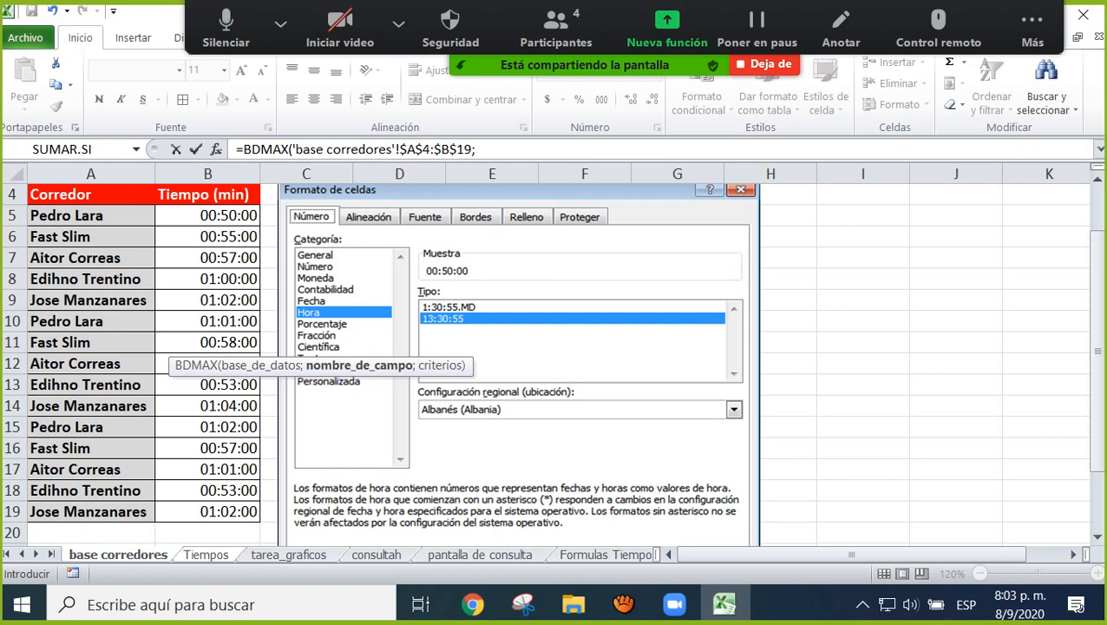
{"action": "left_click", "coordinate": [208, 195]}
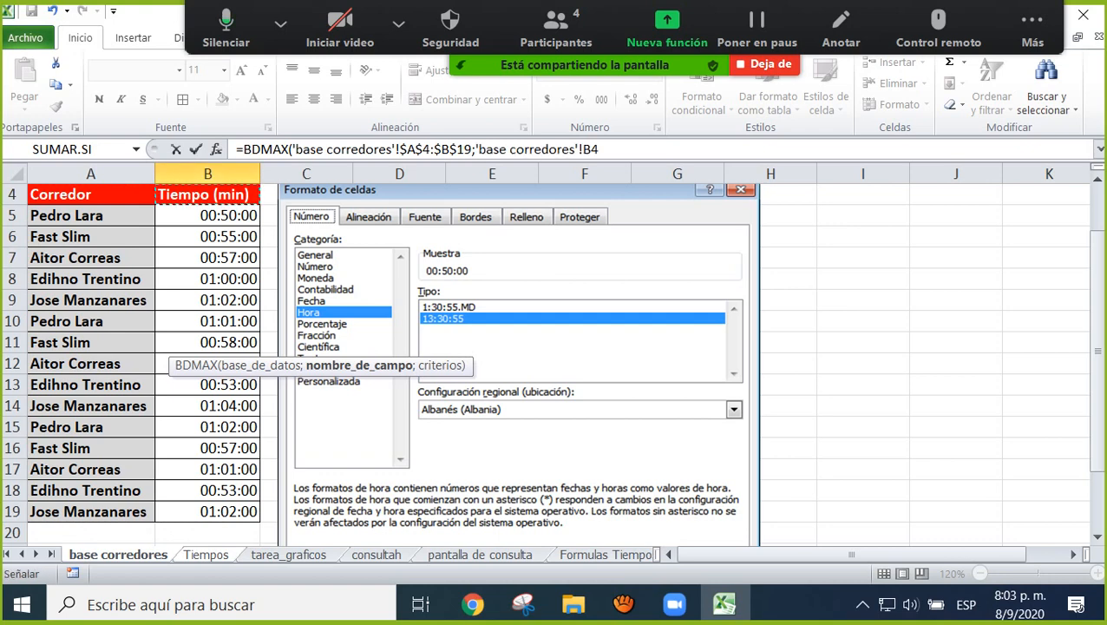
{"action": "key", "text": "F4"}
{"action": "type", "text": ";"}
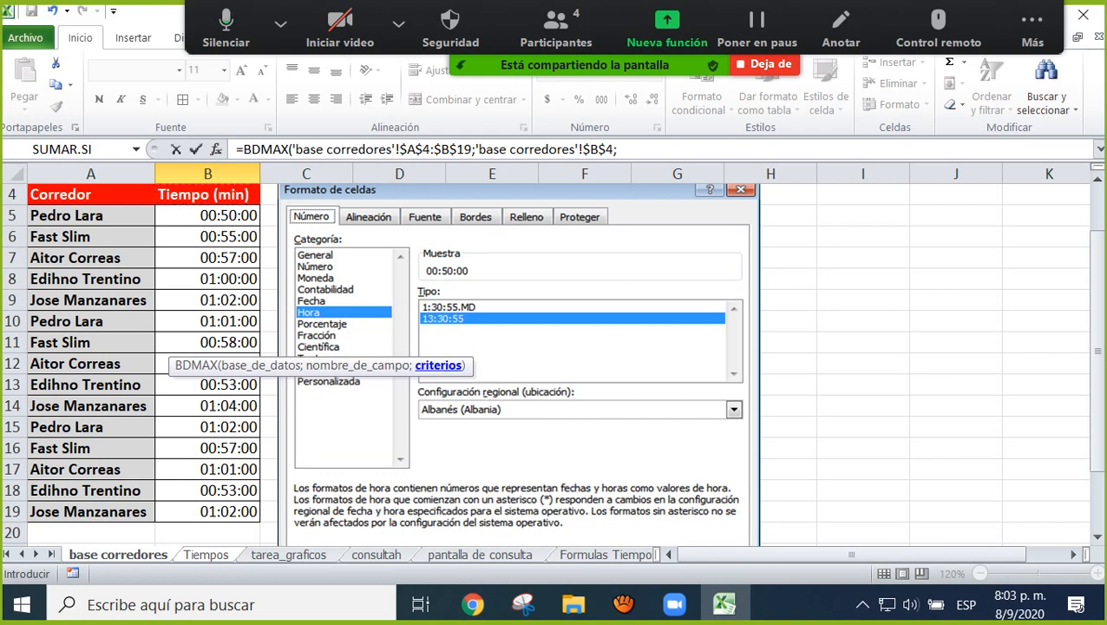
Complete the BDMAX formula with the criteria range B3:B4 from the Tiempos sheet.
{"action": "left_click", "coordinate": [206, 554]}
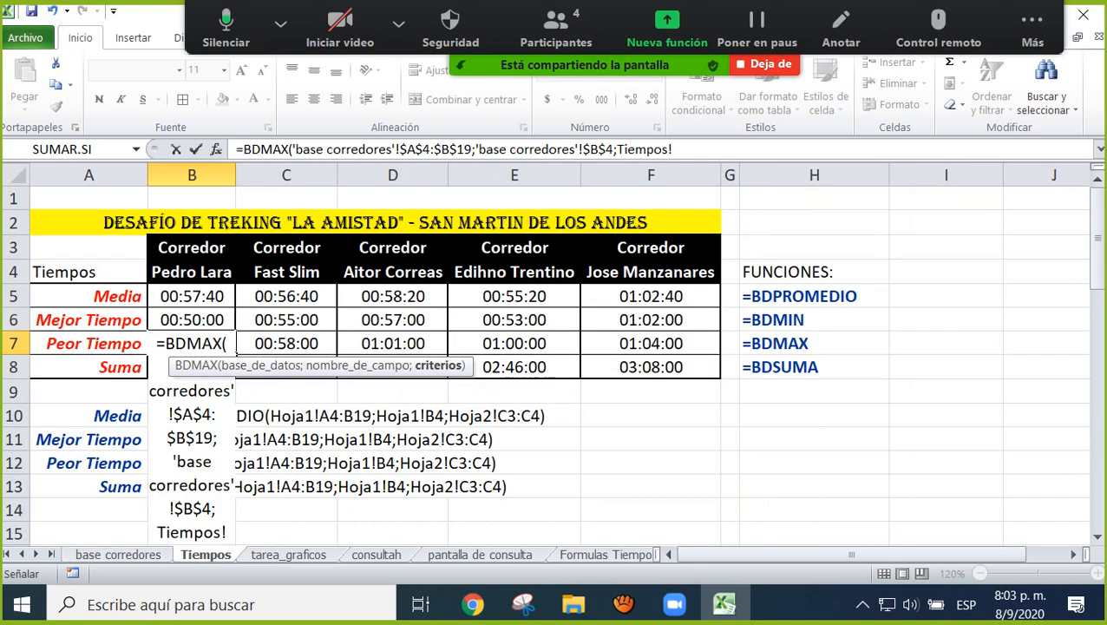
{"action": "left_click_drag", "start_coordinate": [191, 247], "coordinate": [191, 272]}
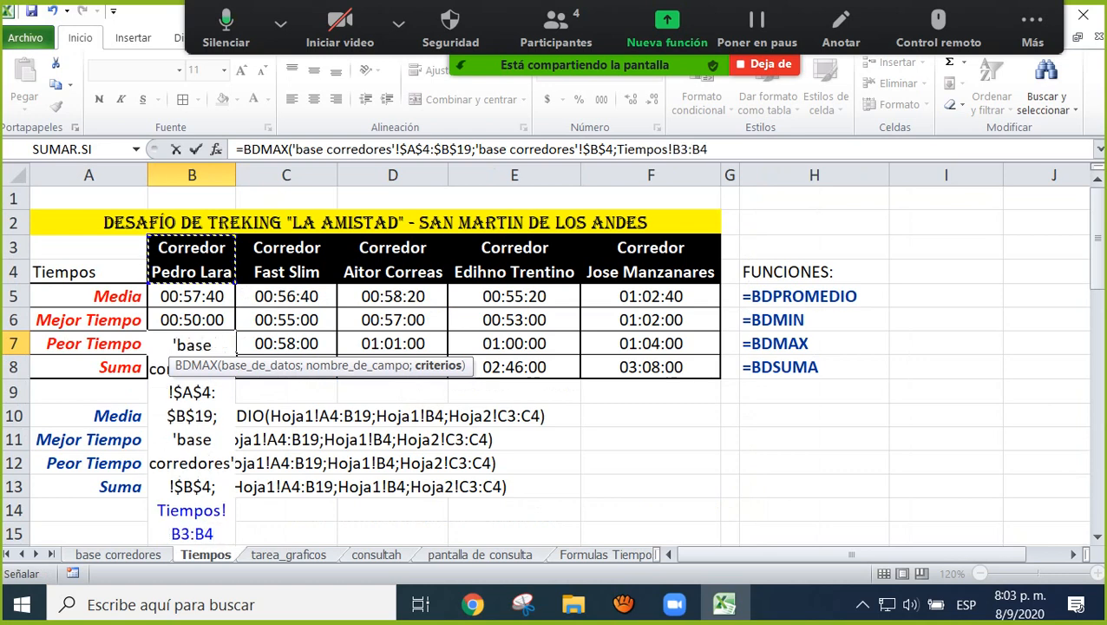
{"action": "type", "text": ")"}
{"action": "key", "text": "Return"}
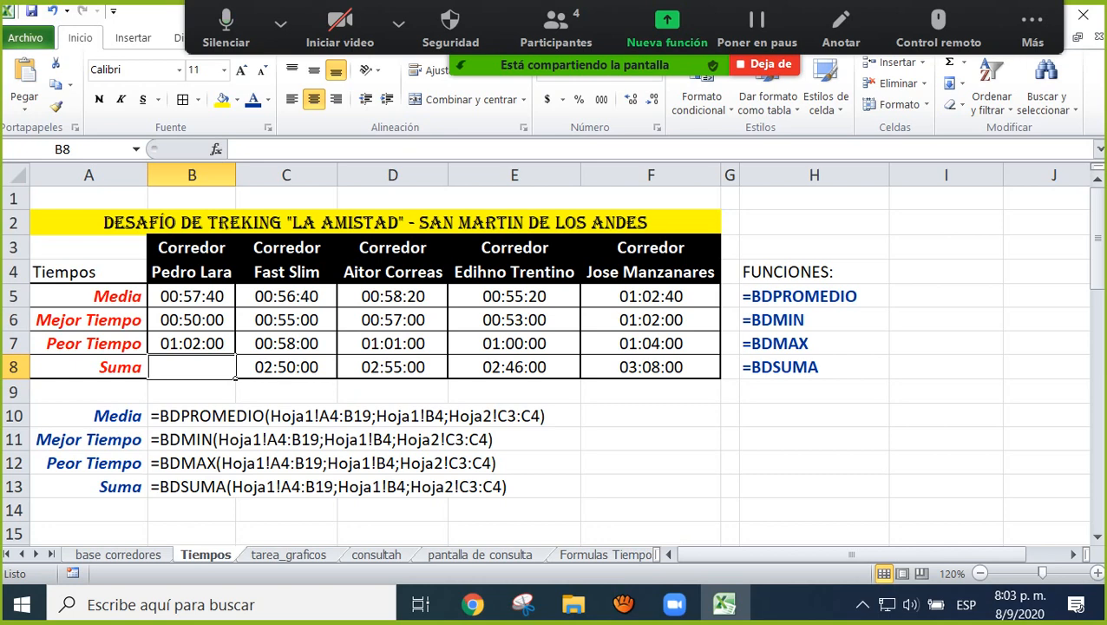
Begin a formula with the BDSUMA function in B8, the first runner's Suma cell.
{"action": "type", "text": "=BD"}
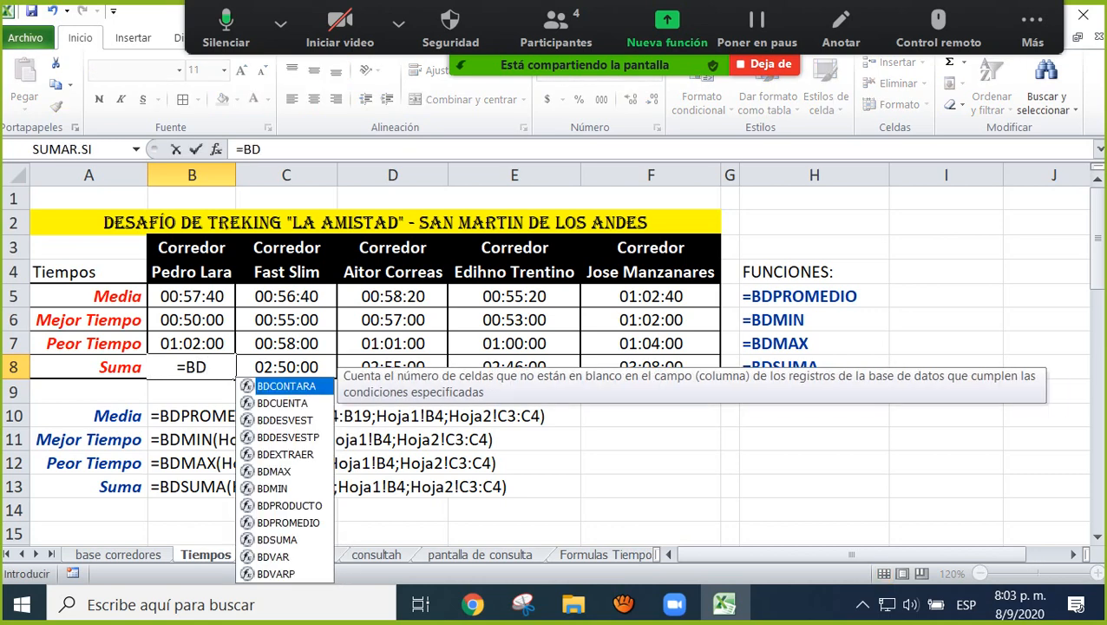
{"action": "left_click", "coordinate": [277, 539]}
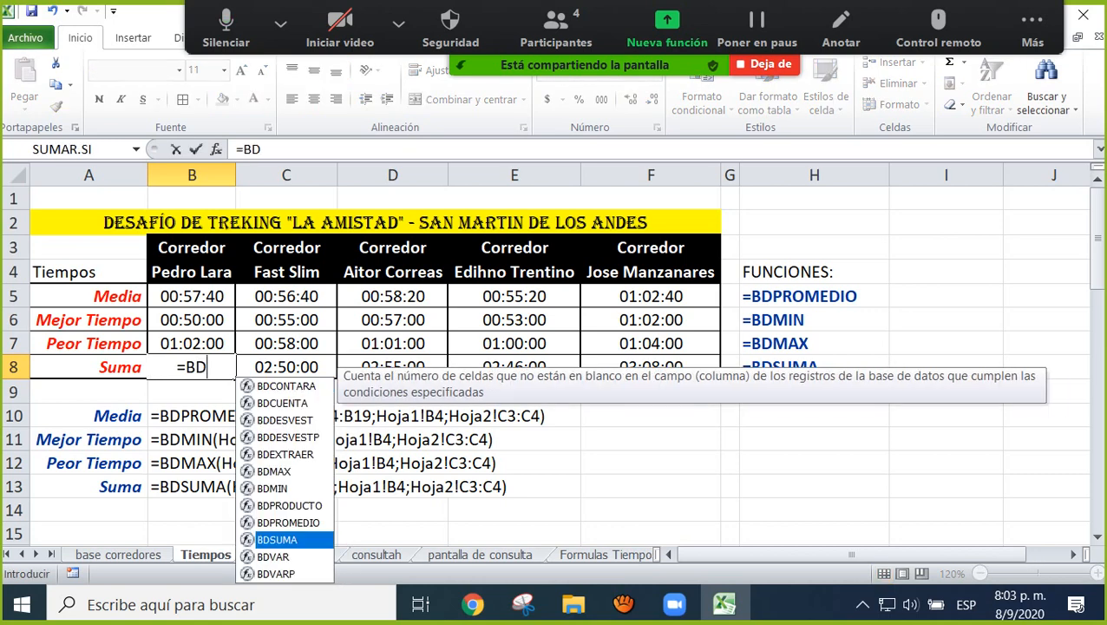
{"action": "key", "text": "Tab"}
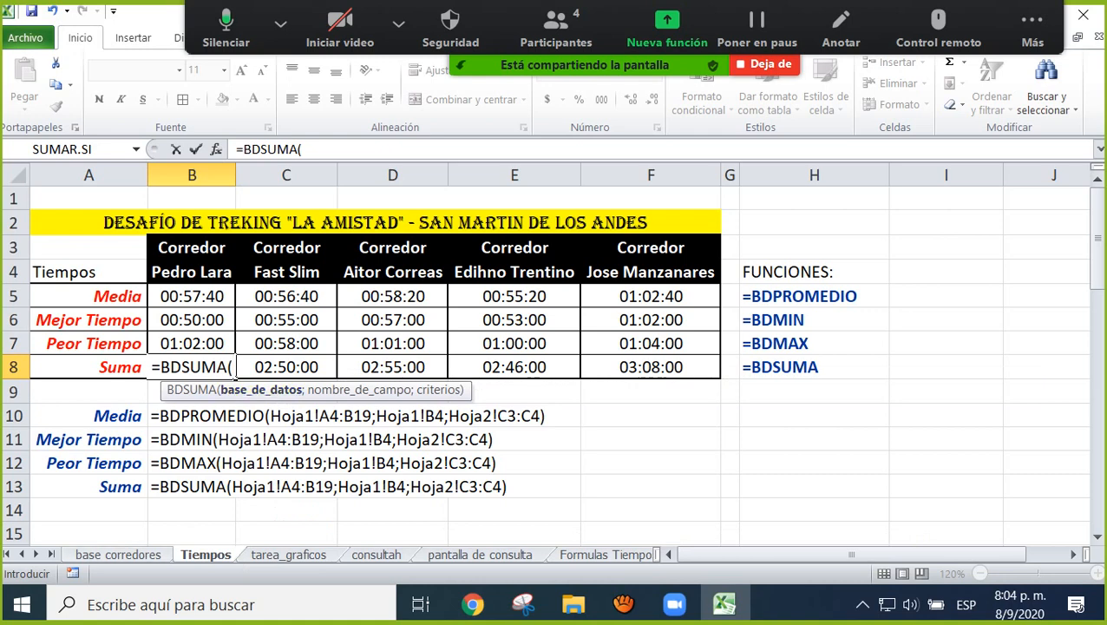
Give BDSUMA the database range $A$4:$B$19 and the field $B$4 from the base corredores sheet, both as absolute references.
{"action": "left_click", "coordinate": [118, 554]}
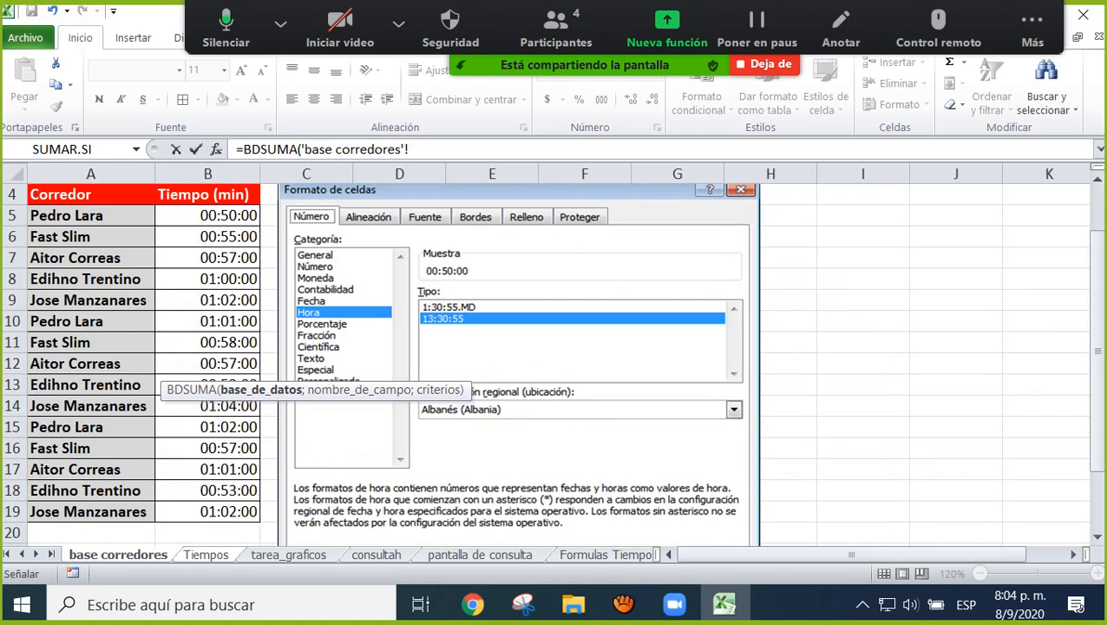
{"action": "left_click_drag", "start_coordinate": [70, 194], "coordinate": [252, 512]}
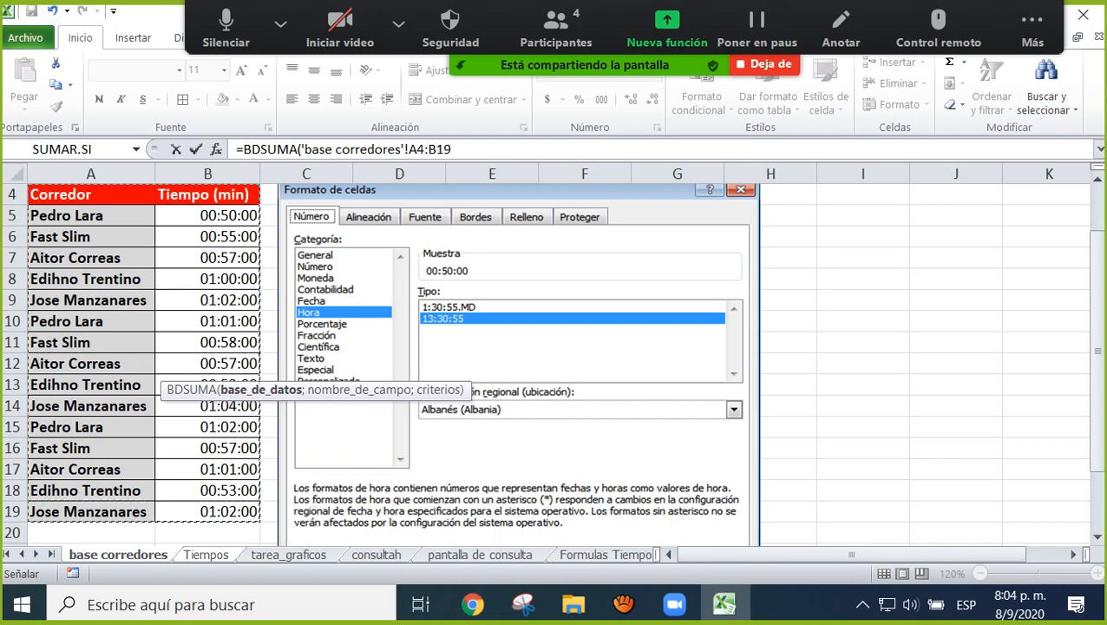
{"action": "key", "text": "F4"}
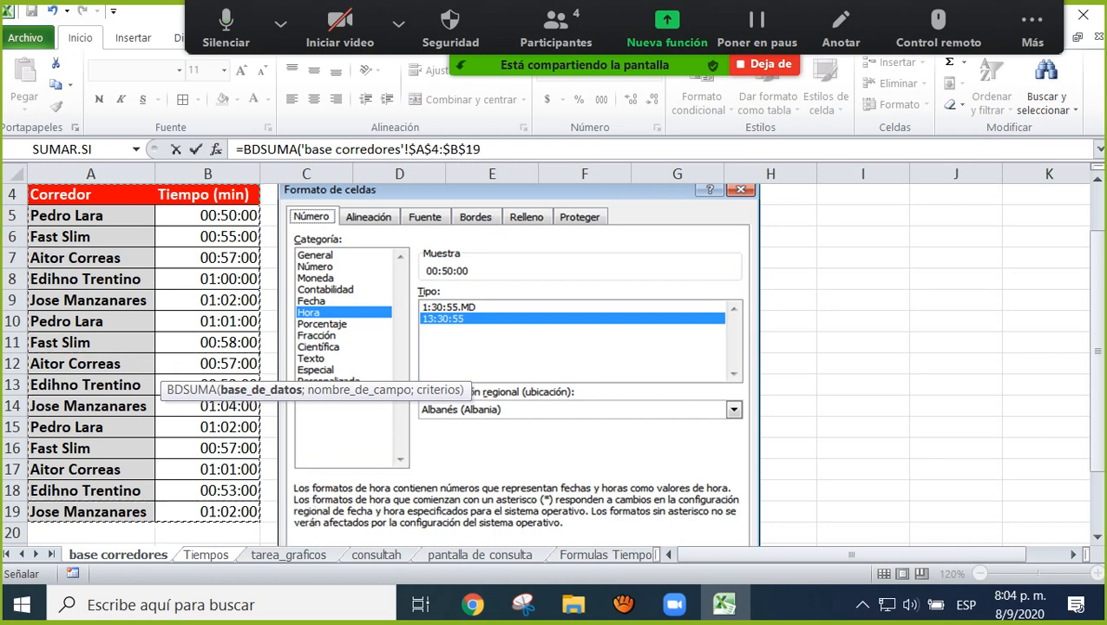
{"action": "type", "text": ";"}
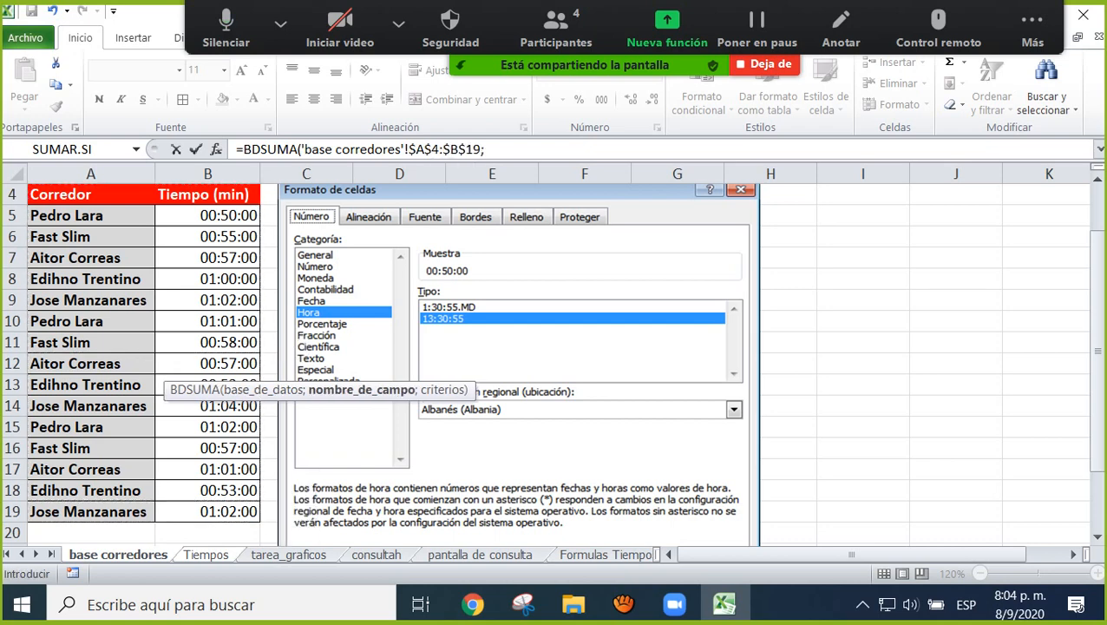
{"action": "left_click", "coordinate": [207, 195]}
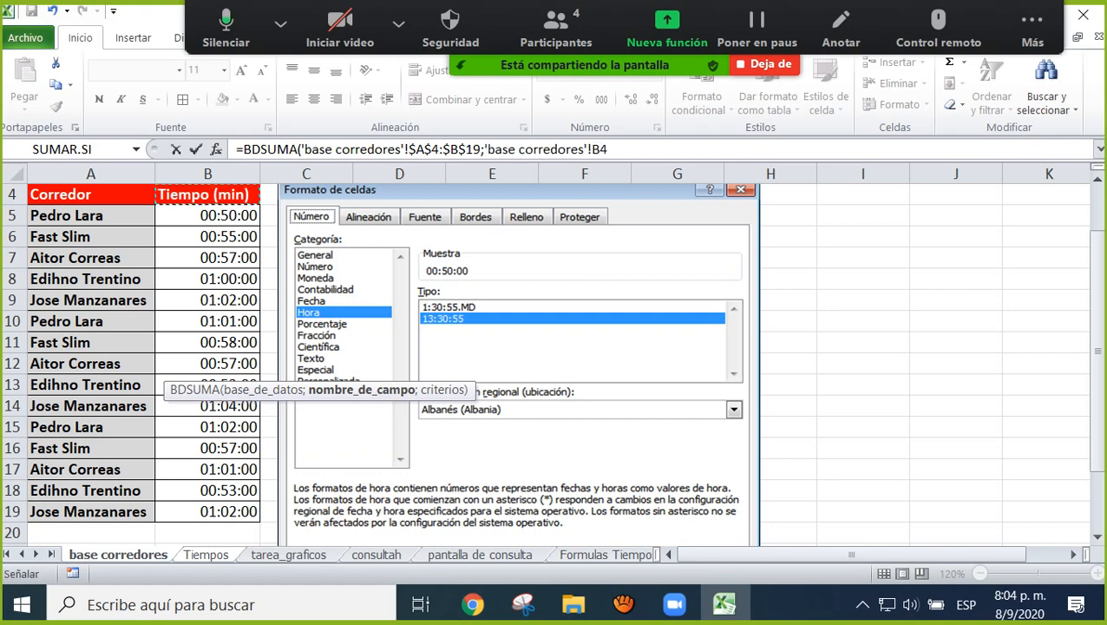
{"action": "key", "text": "F4"}
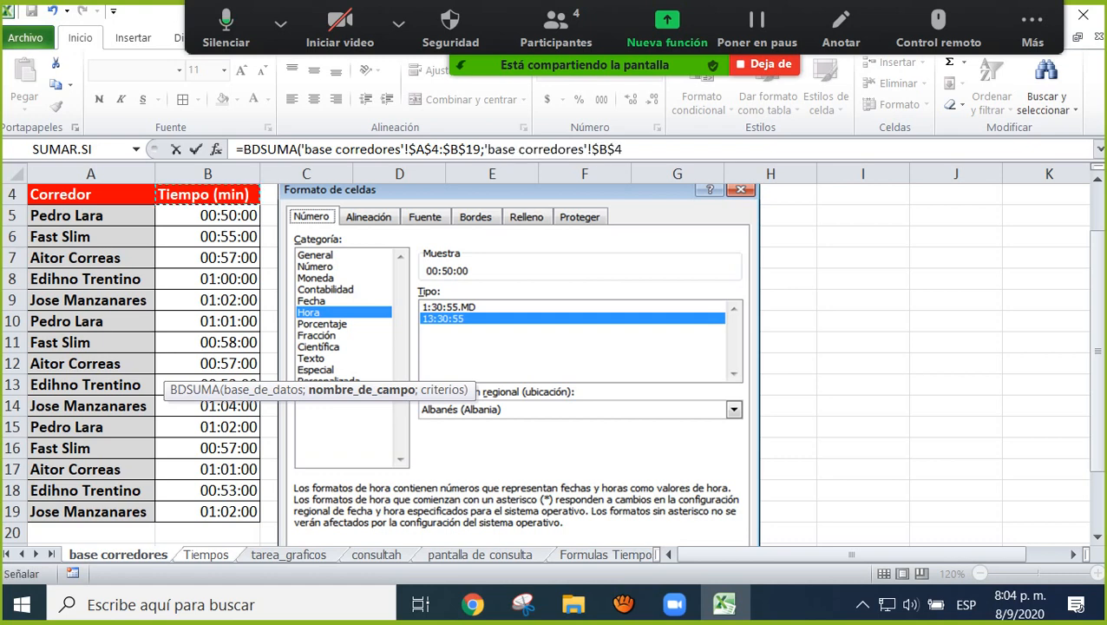
{"action": "type", "text": ";"}
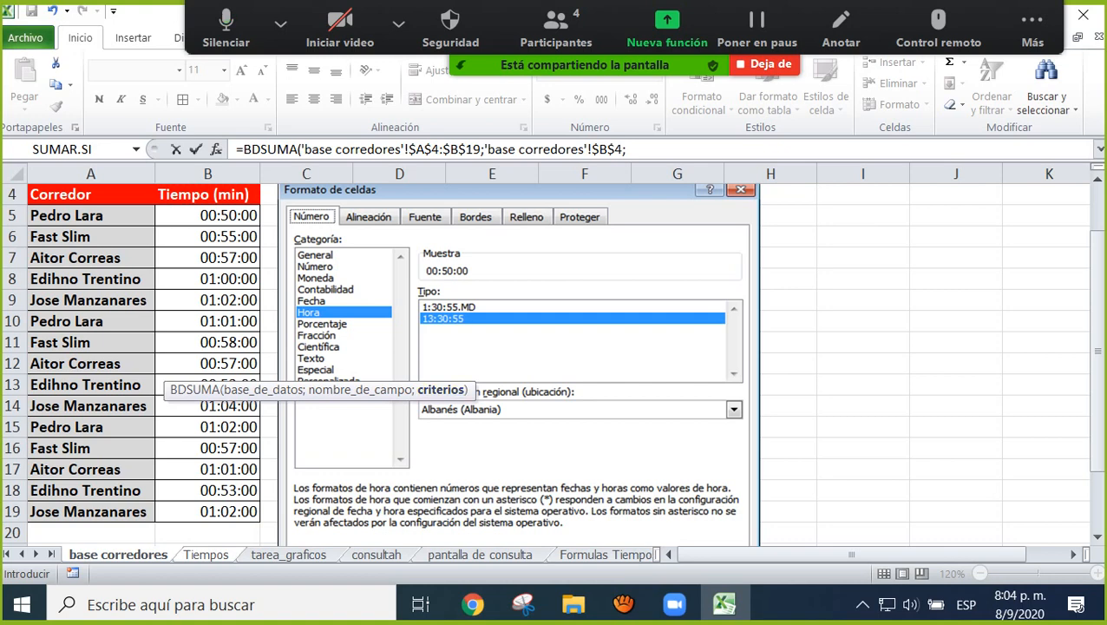
Complete the BDSUMA formula with the criteria range B3:B4 from the Tiempos sheet.
{"action": "left_click", "coordinate": [206, 554]}
{"action": "left_click", "coordinate": [192, 247]}
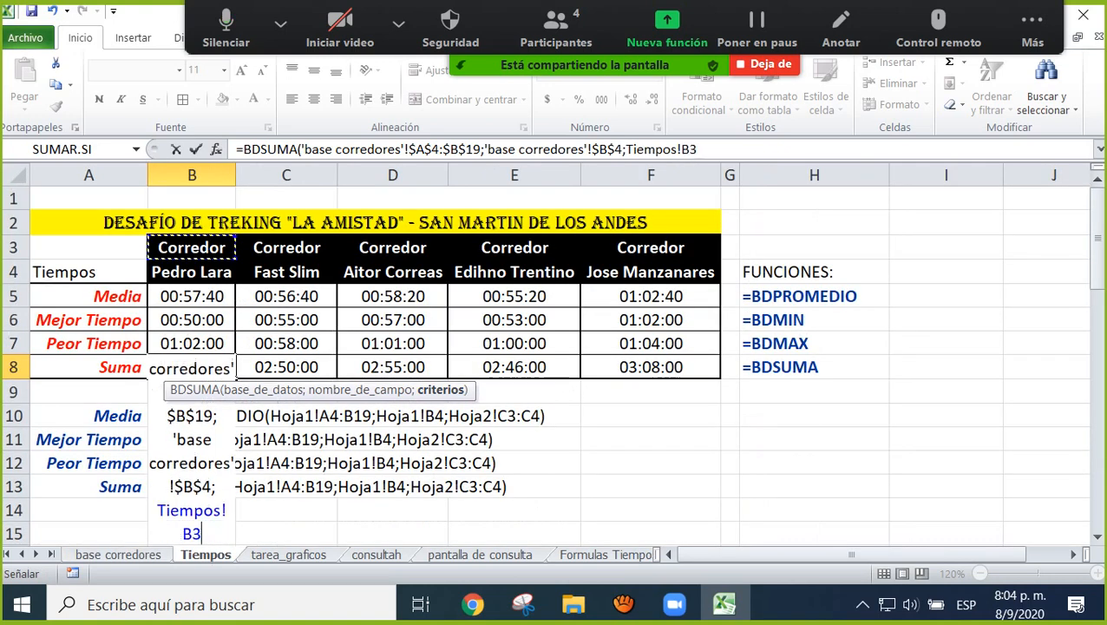
{"action": "left_click_drag", "start_coordinate": [192, 247], "coordinate": [191, 272]}
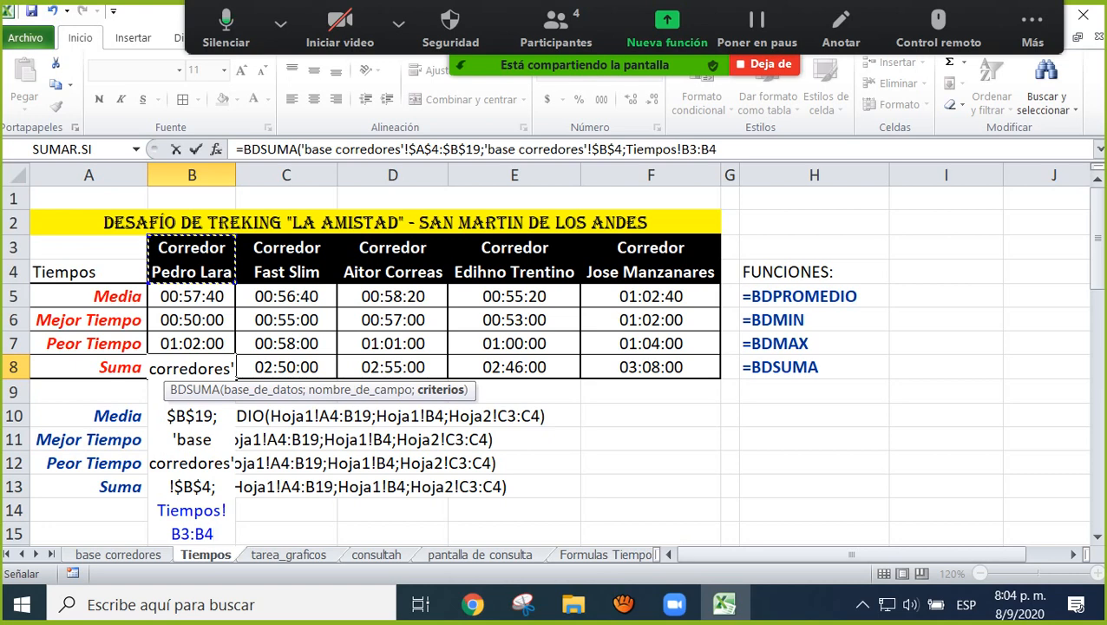
{"action": "type", "text": ")"}
{"action": "key", "text": "Return"}
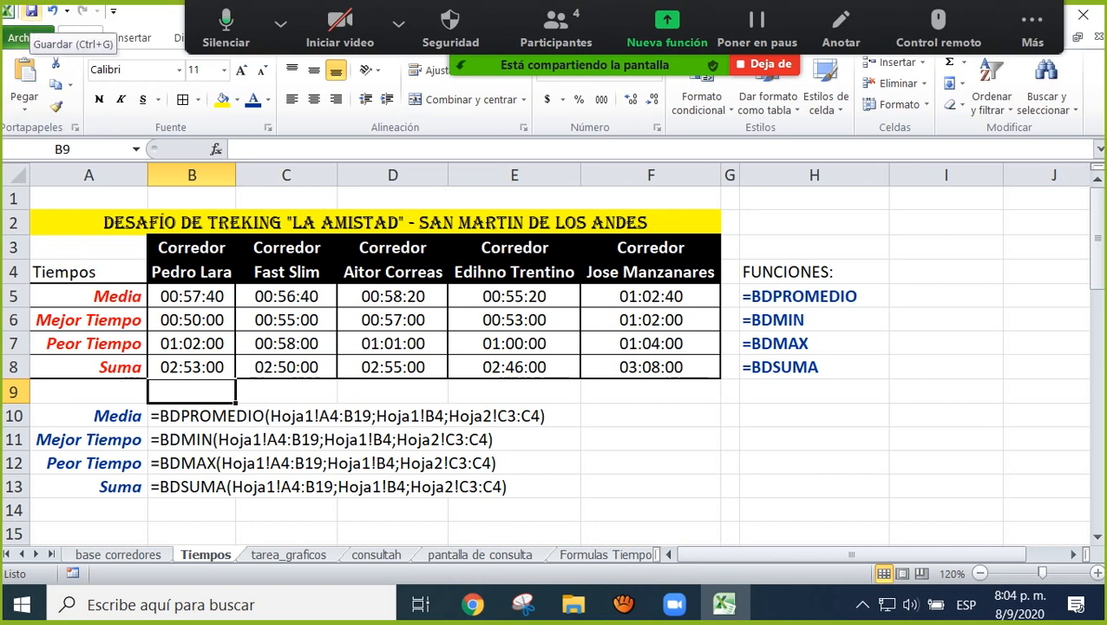
Save the workbook through Save As under the name BASE CORREDORES Y DESAFIO SAN MARTIN 2020 TV in Excel workbook format.
{"action": "left_click", "coordinate": [25, 37]}
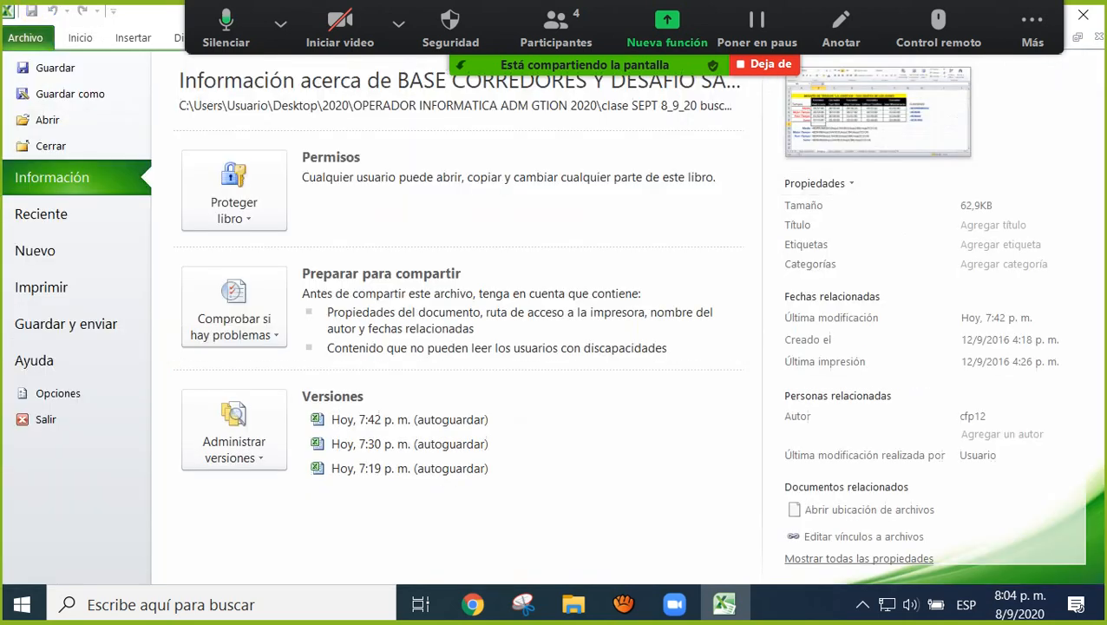
{"action": "left_click", "coordinate": [69, 94]}
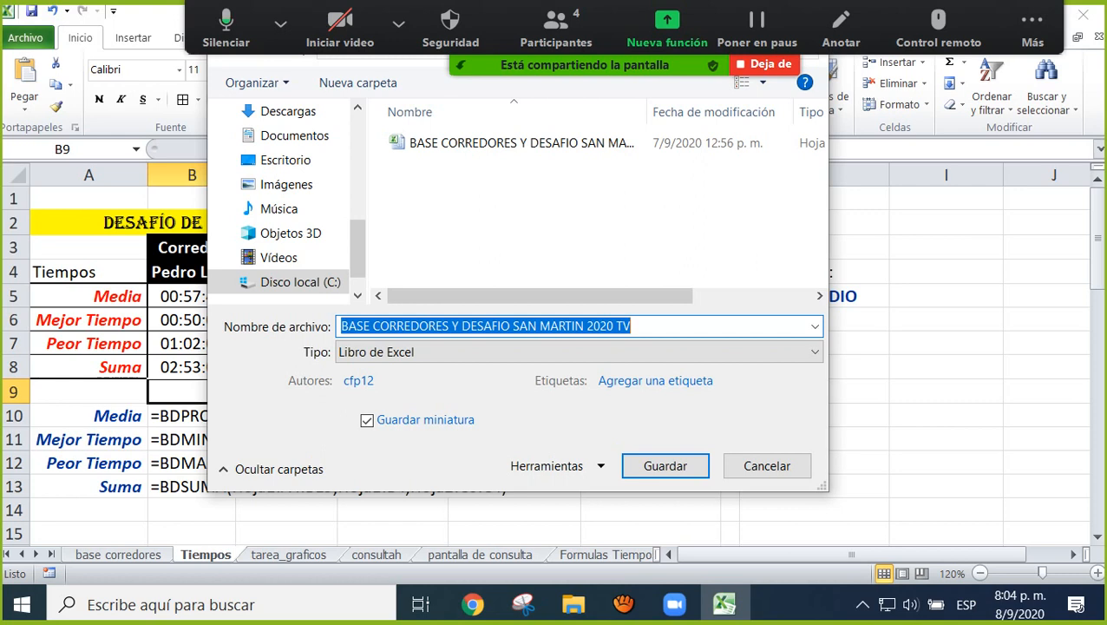
{"action": "left_click", "coordinate": [373, 327]}
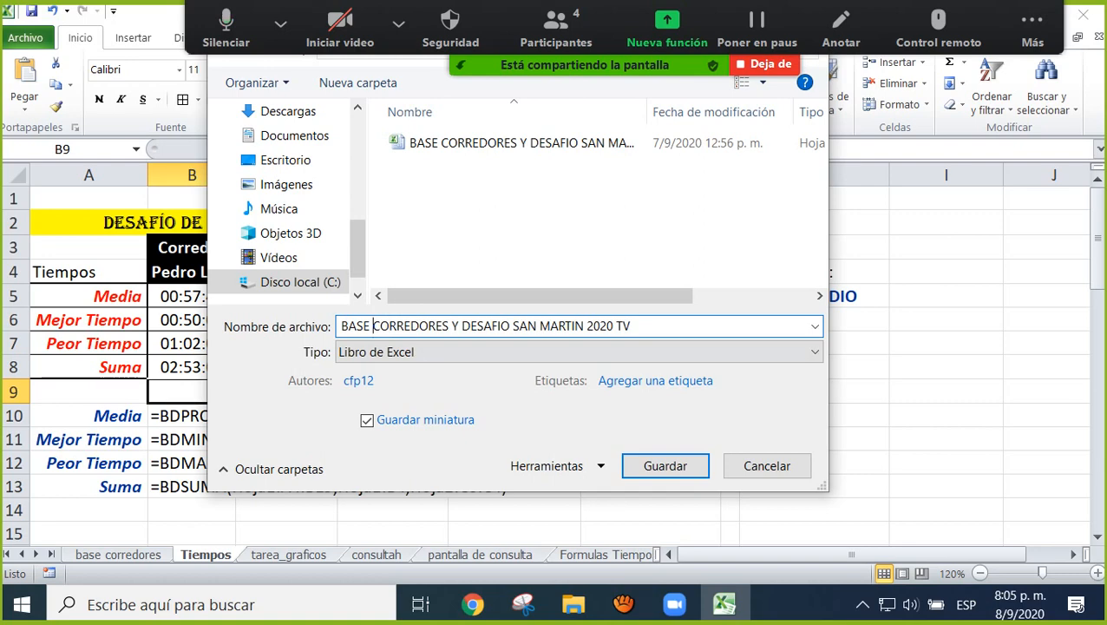
{"action": "key", "text": "Return"}
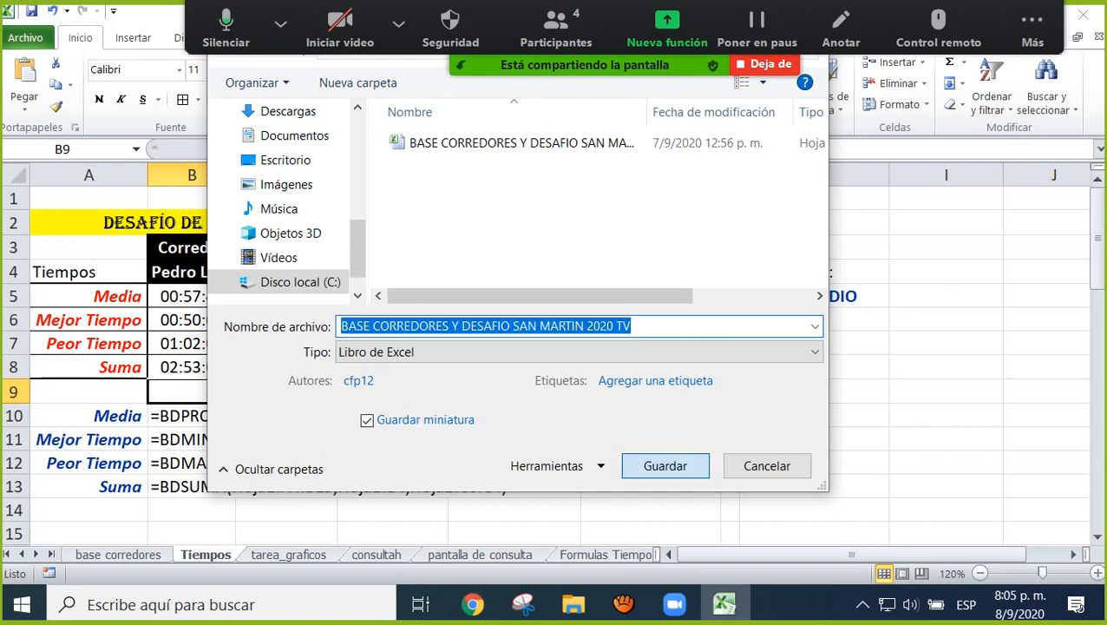
{"action": "key", "text": "Return"}
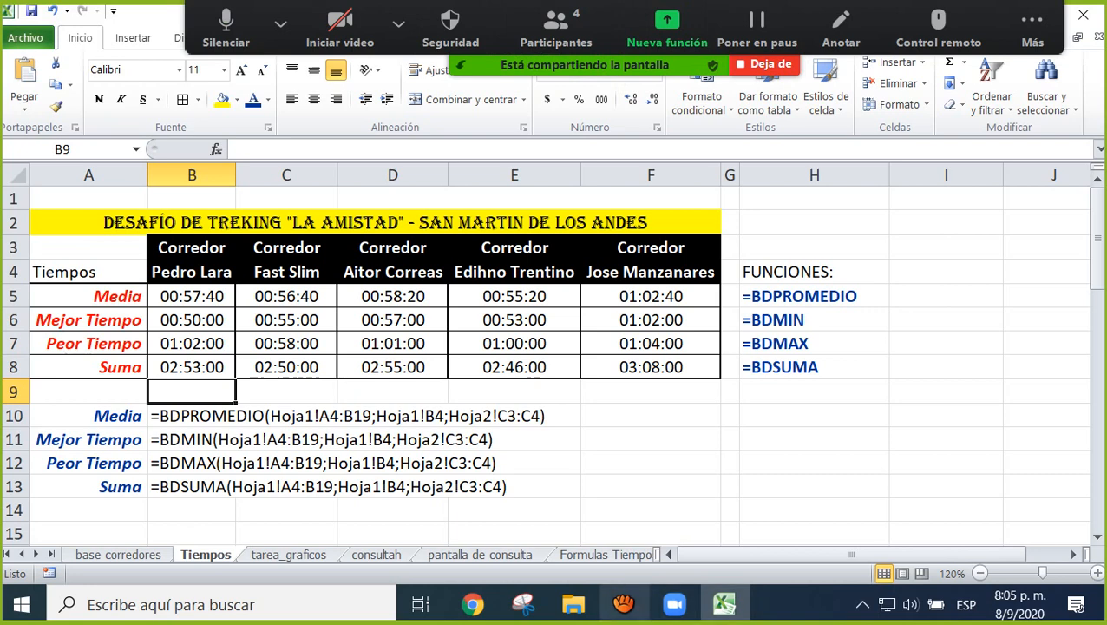
{"action": "mouse_move", "coordinate": [623, 604]}
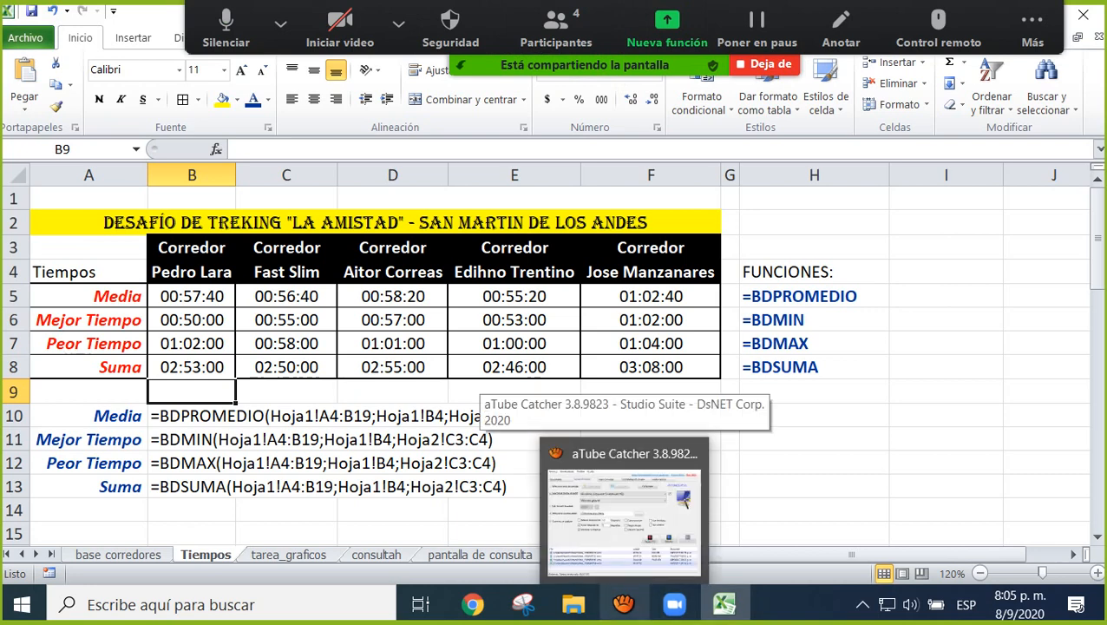
{"action": "left_click", "coordinate": [625, 516]}
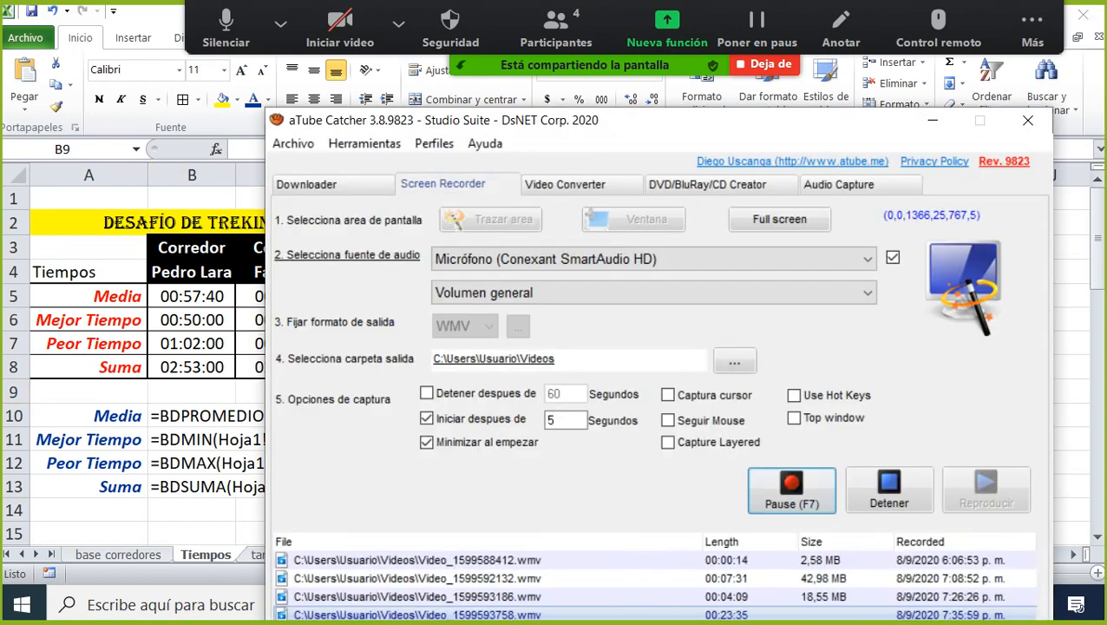